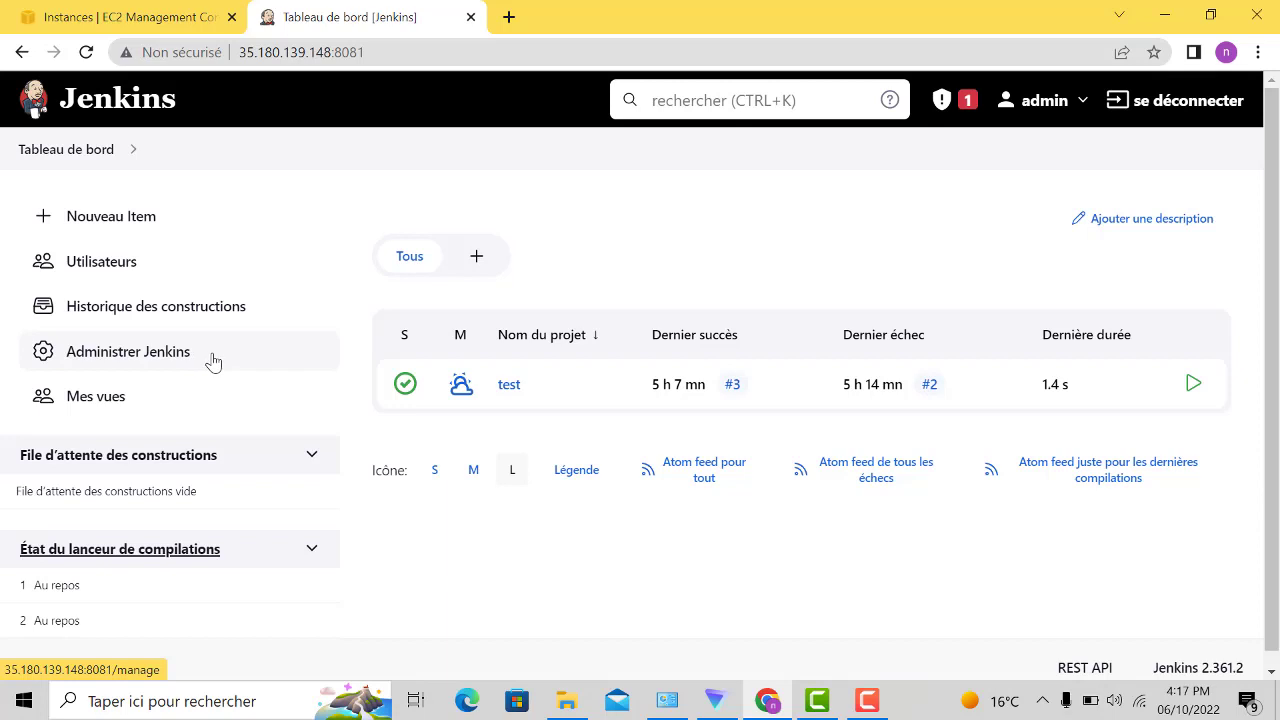
- Open the plugin management page in the Jenkins administration and search the available plugins for "maven"
left_click(213, 362)
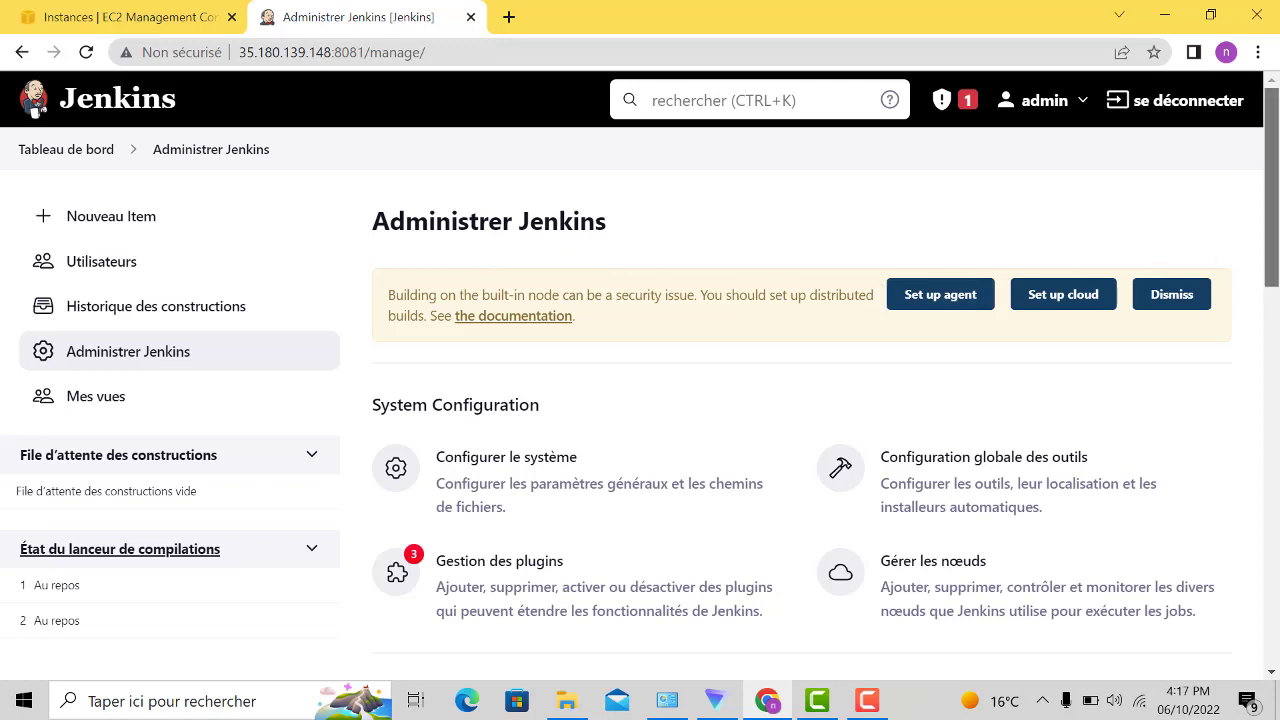
scroll(1271, 200, "down", 1)
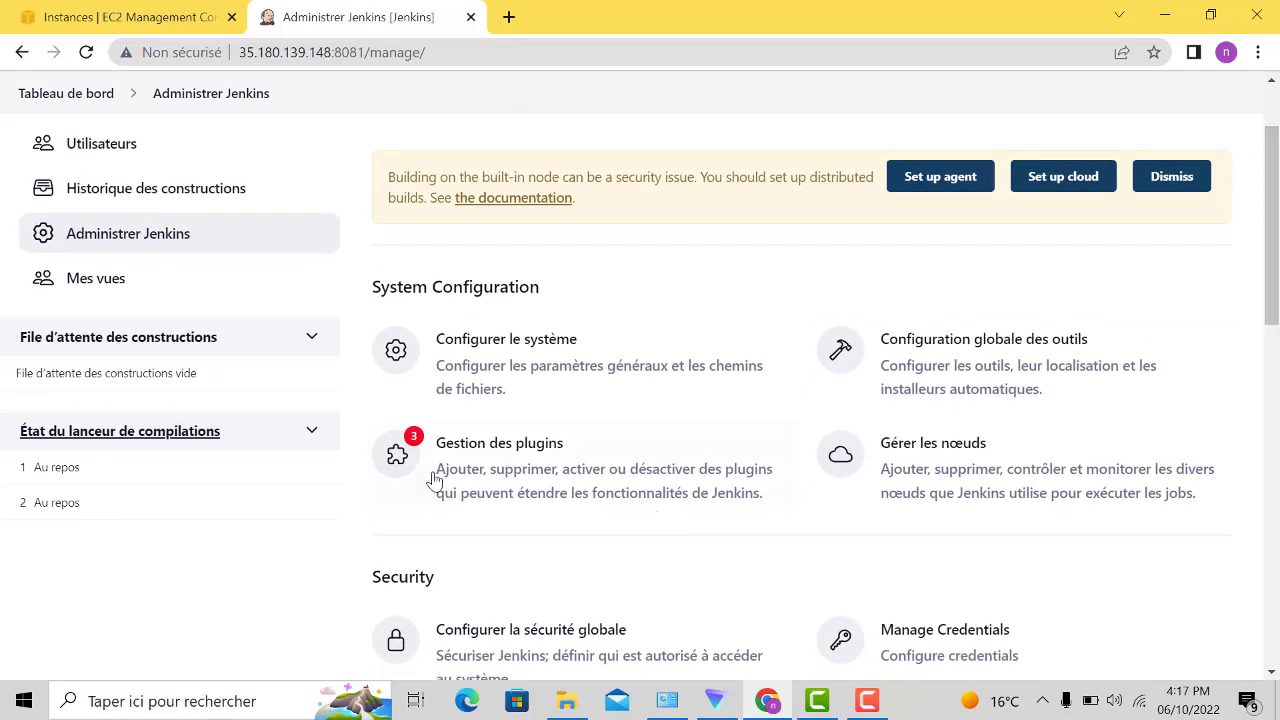
left_click(496, 460)
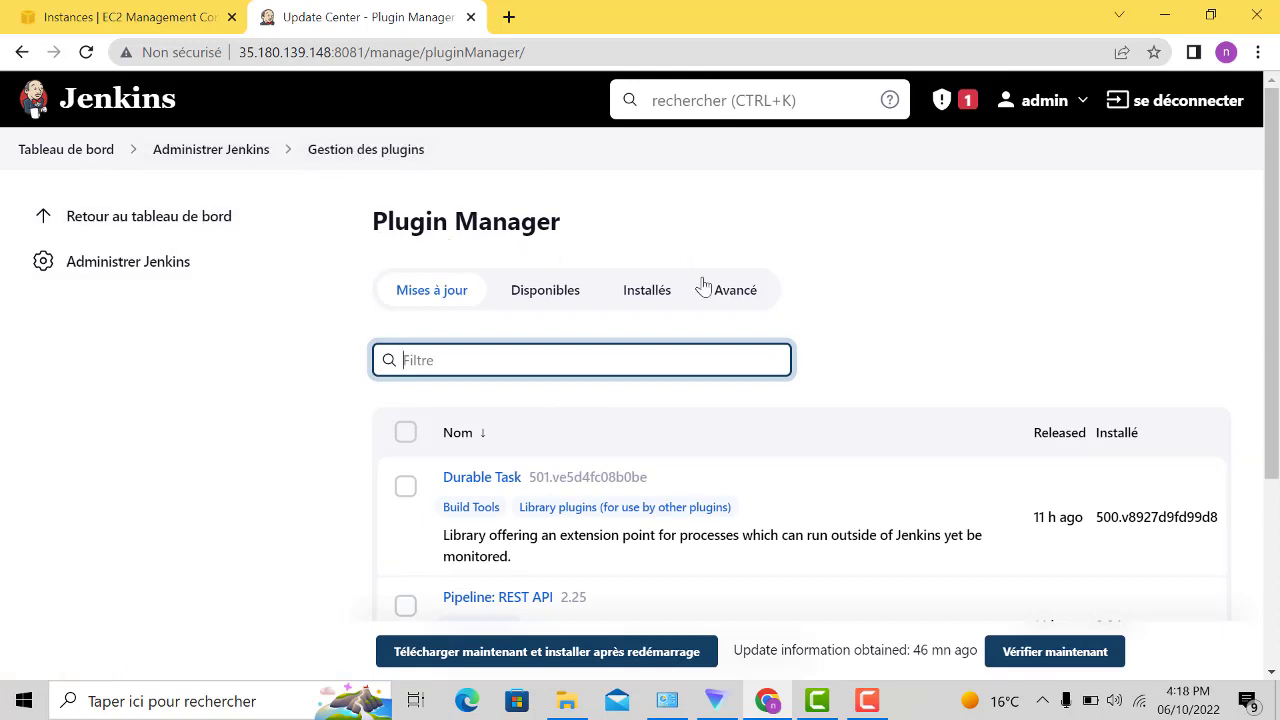
left_click(537, 299)
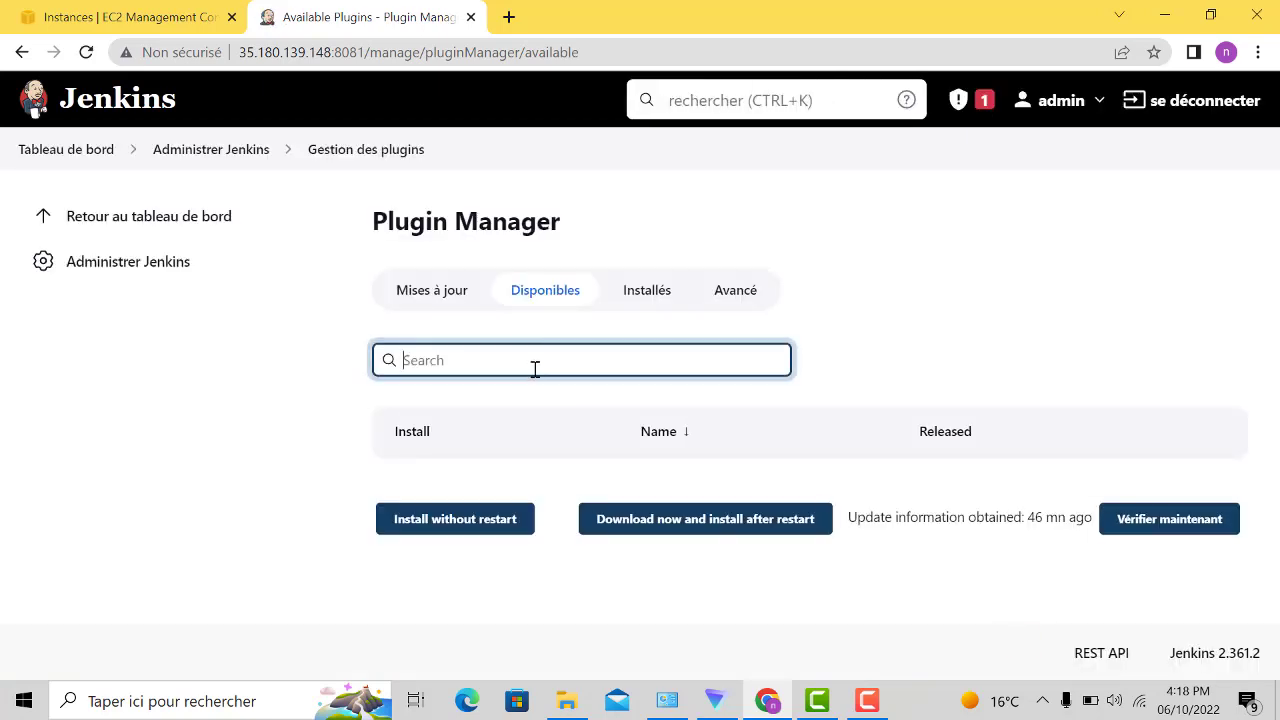
type("ma")
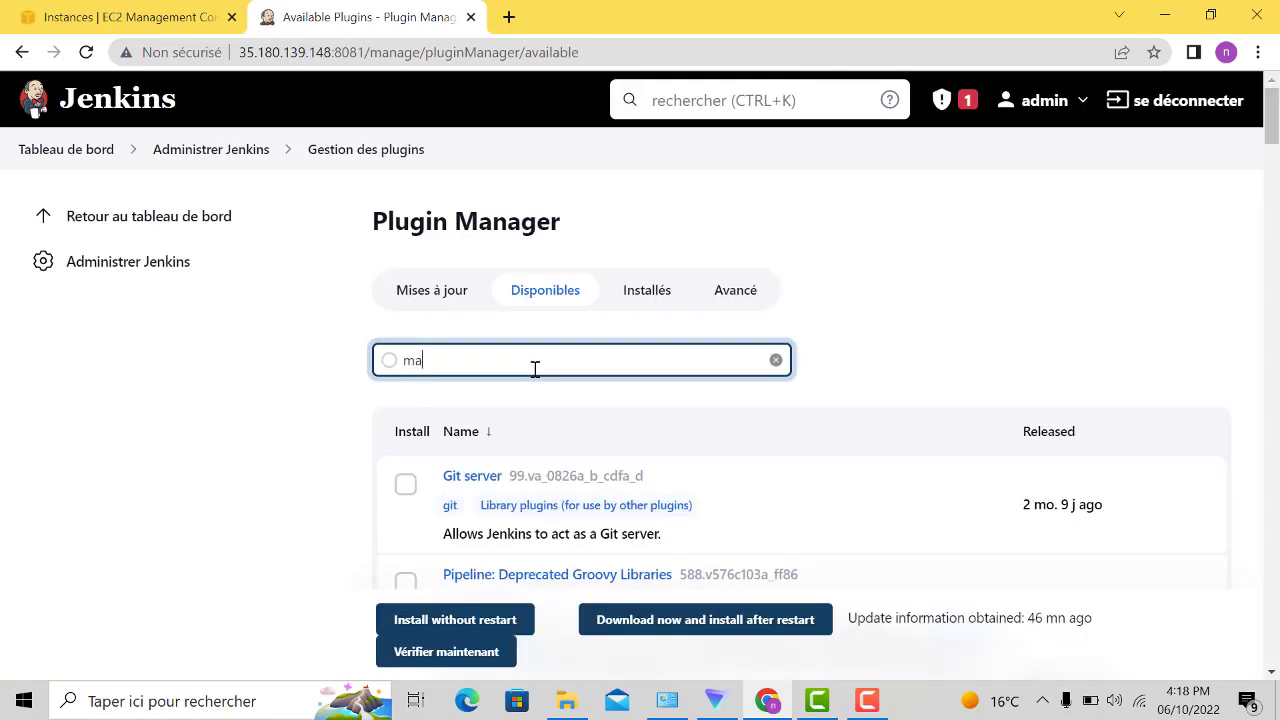
type("ven")
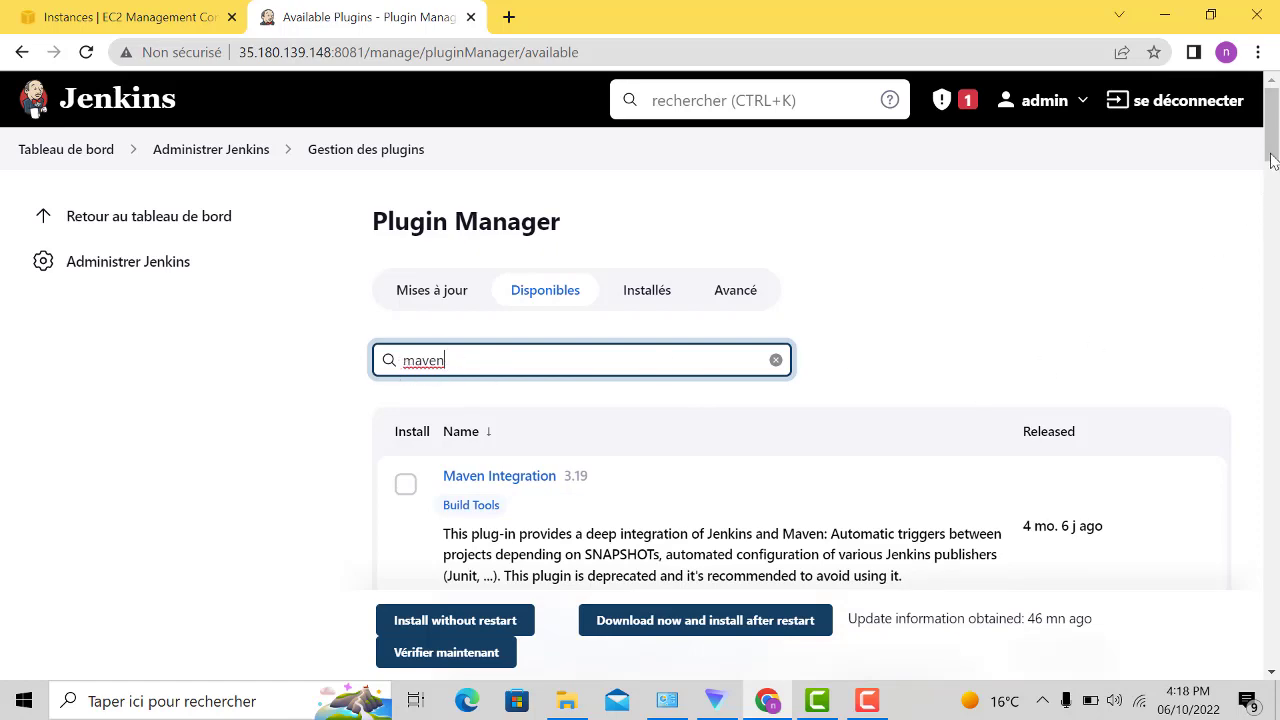
mouse_move(1270, 160)
left_mouse_down()
mouse_move(1274, 213)
mouse_move(1272, 170)
left_mouse_up()
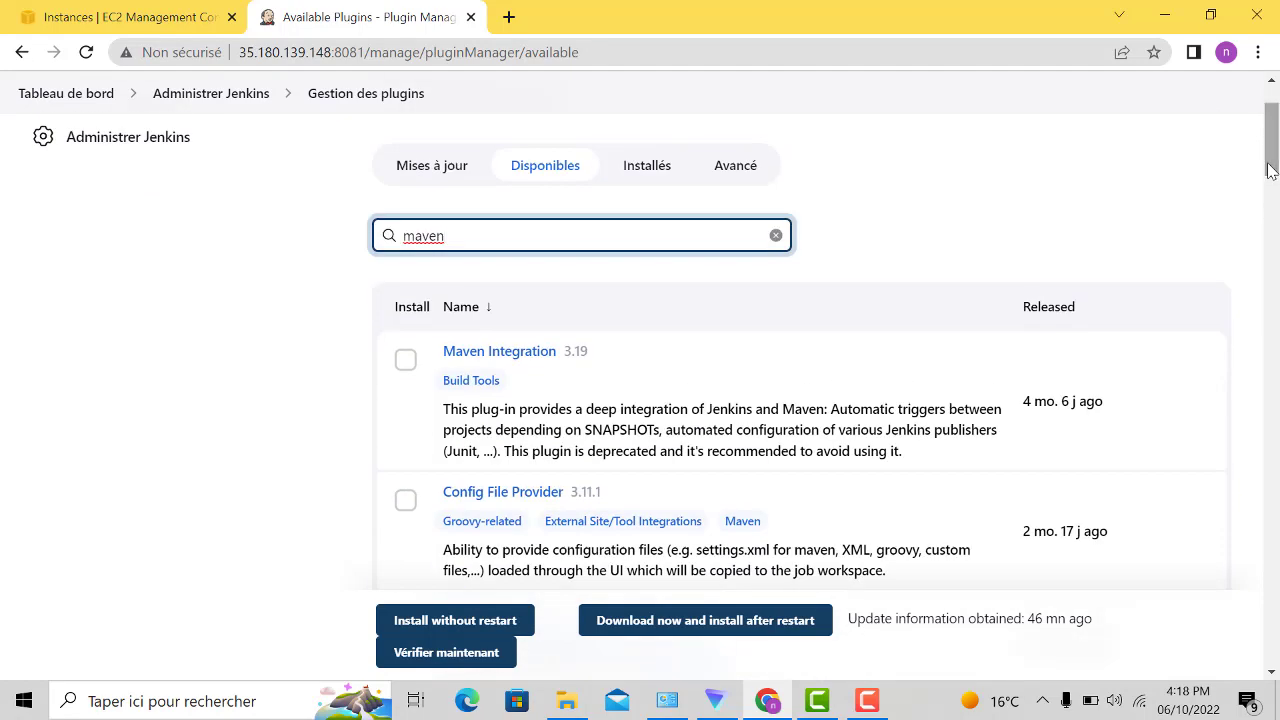
left_click(499, 362)
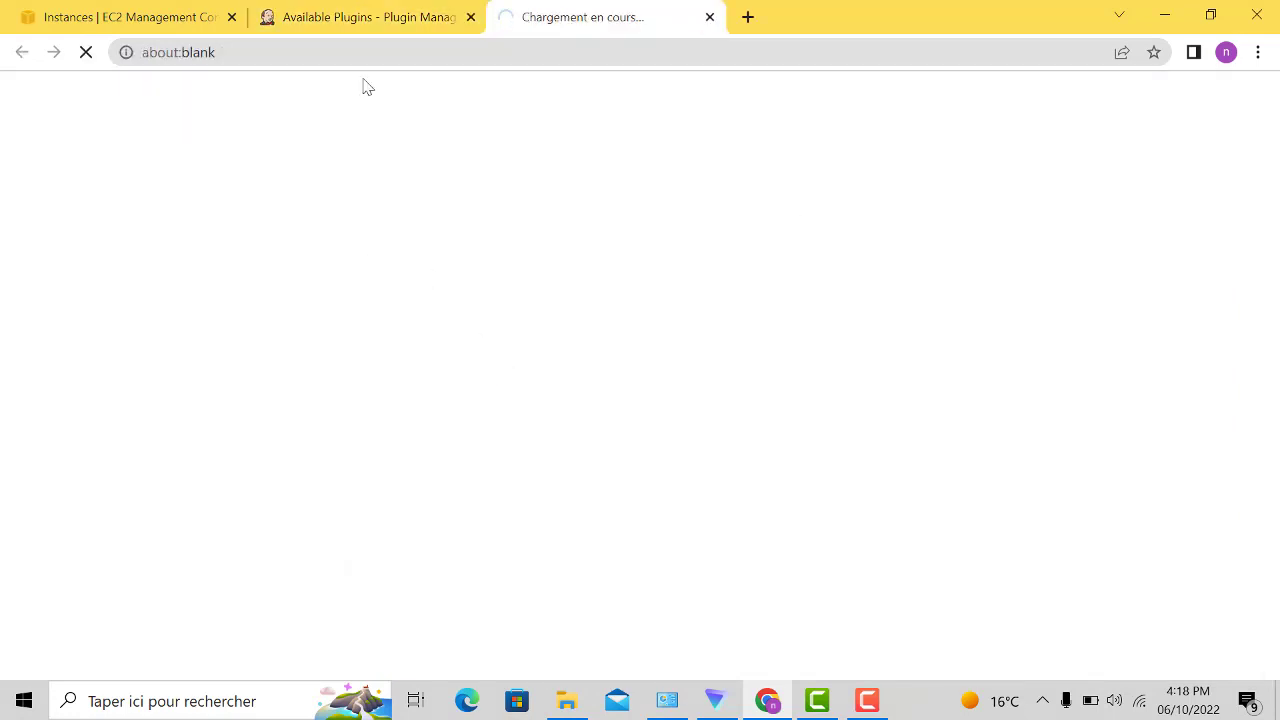
left_click(347, 25)
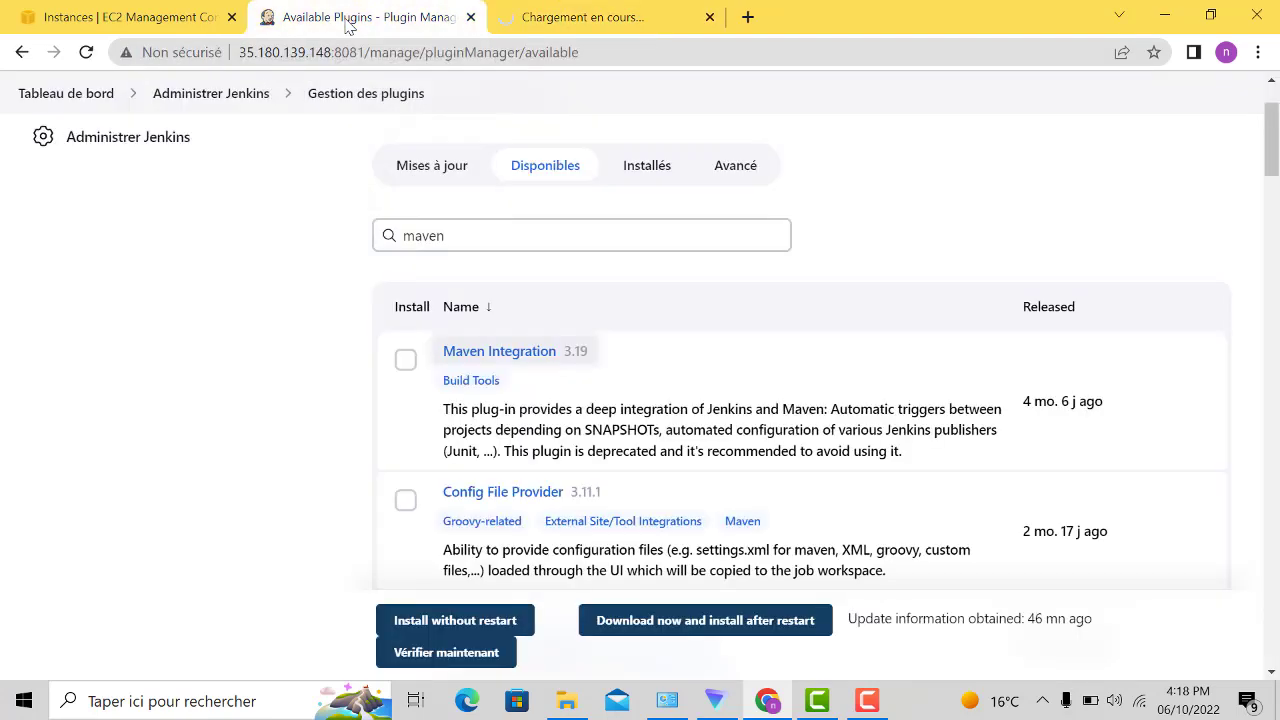
left_click(709, 18)
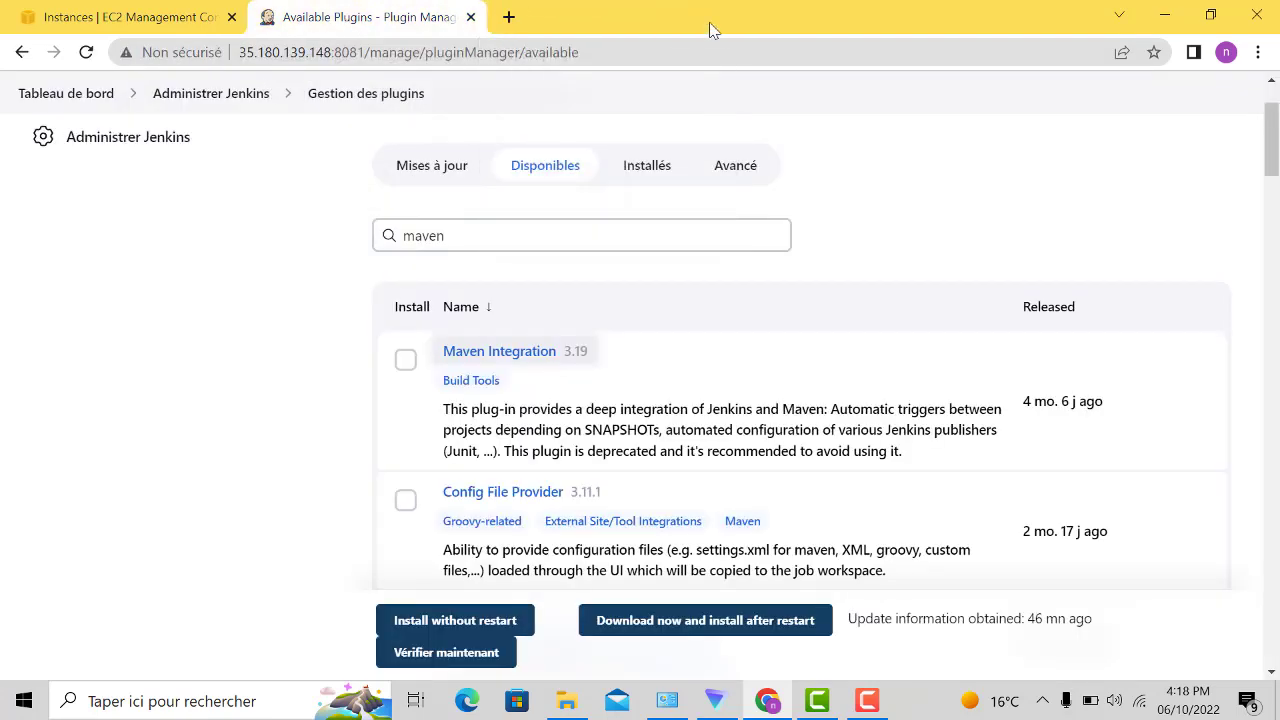
- Try to install the Maven Integration plugin without restarting Jenkins
left_click(405, 362)
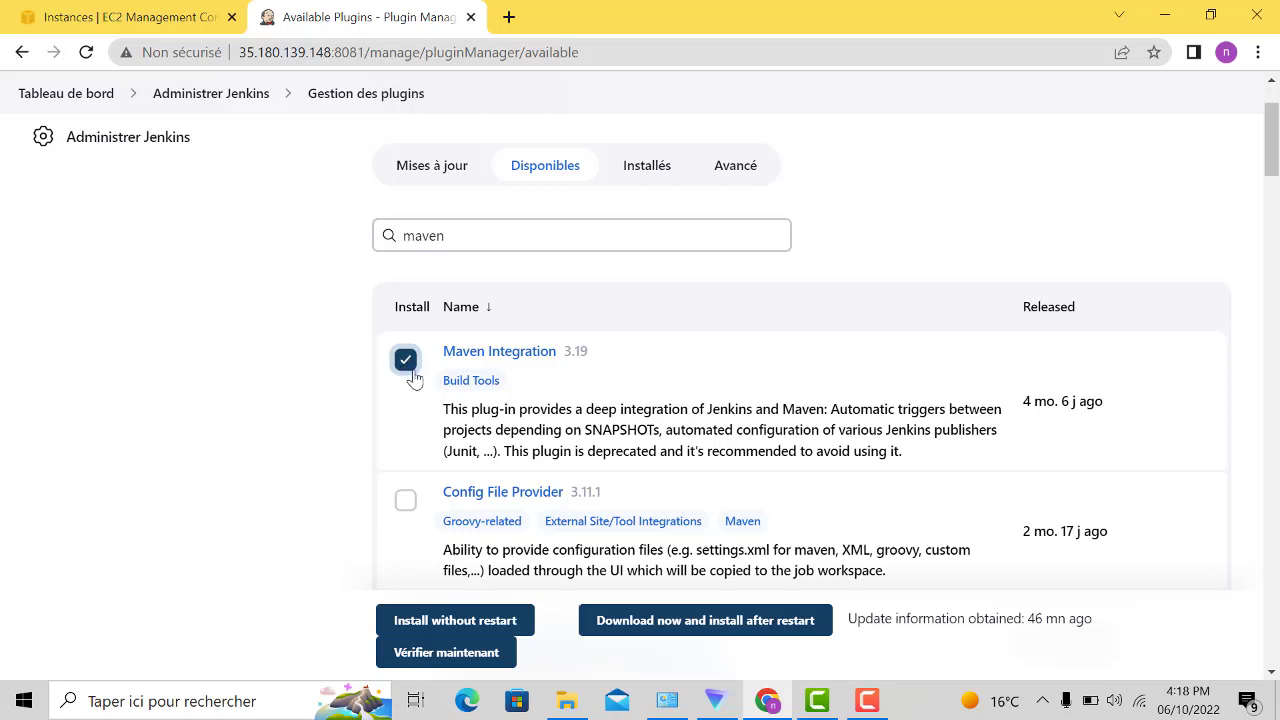
left_click(494, 627)
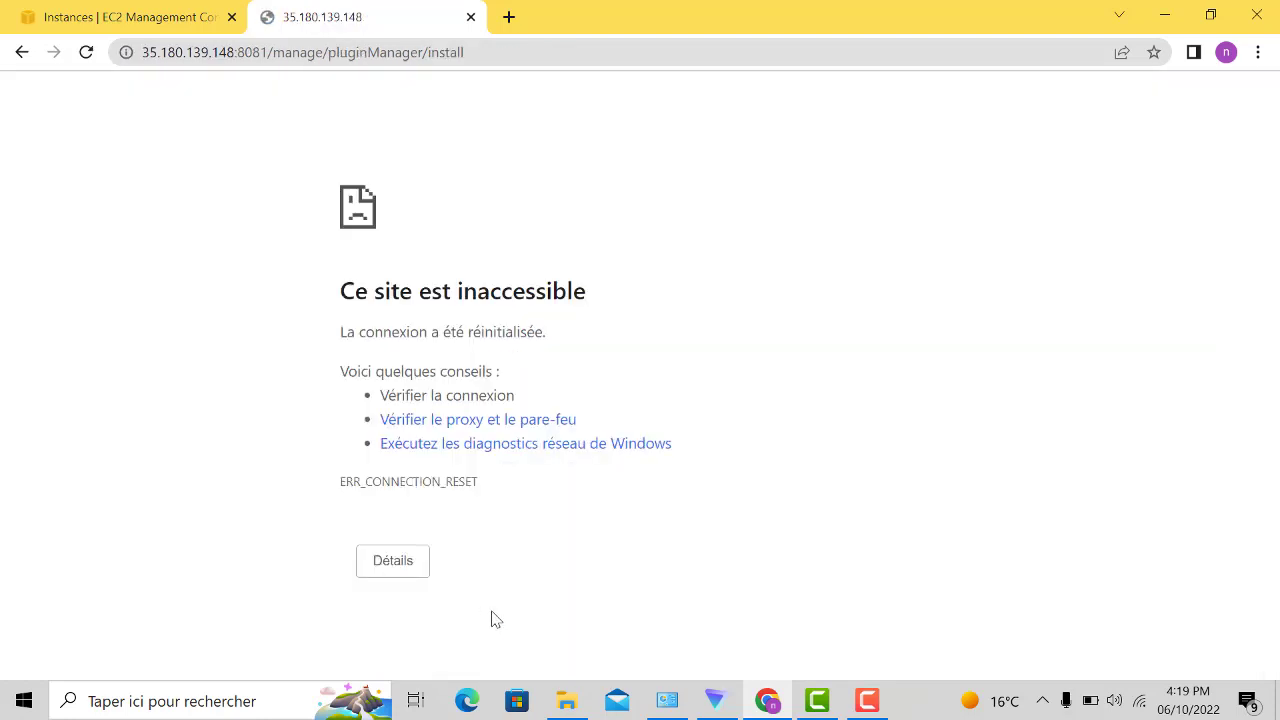
left_click(817, 700)
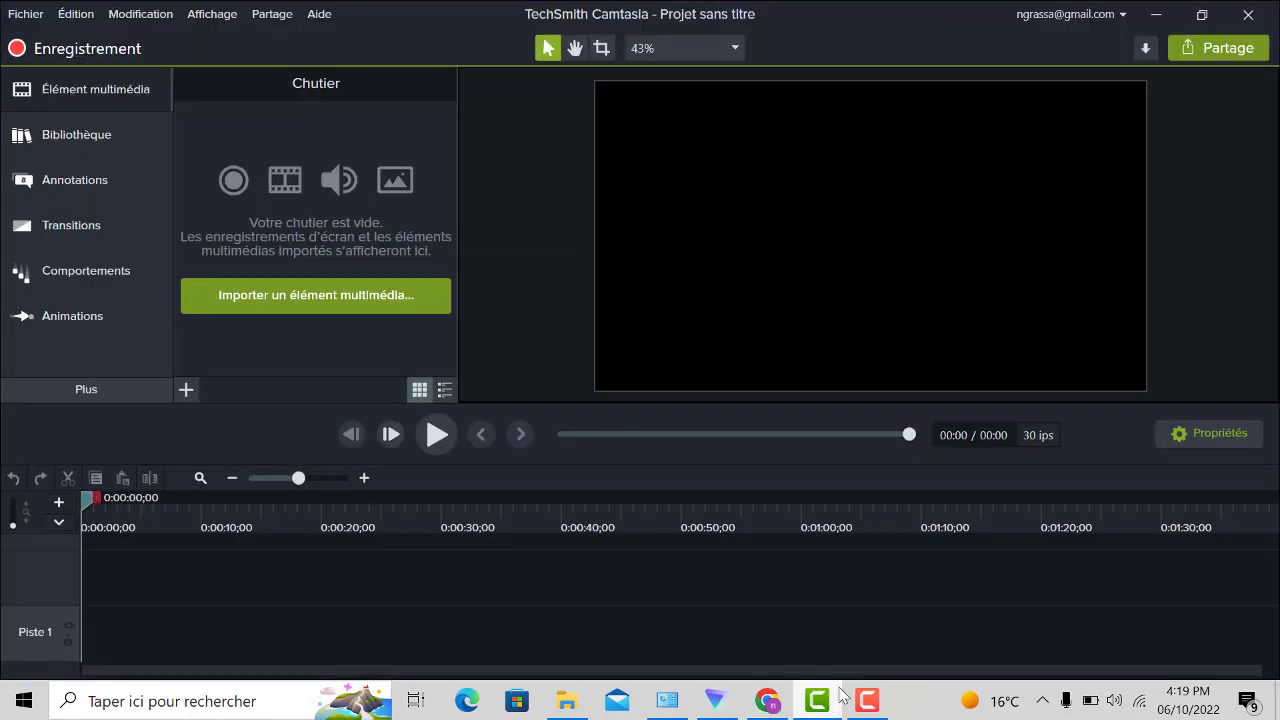
left_click(815, 706)
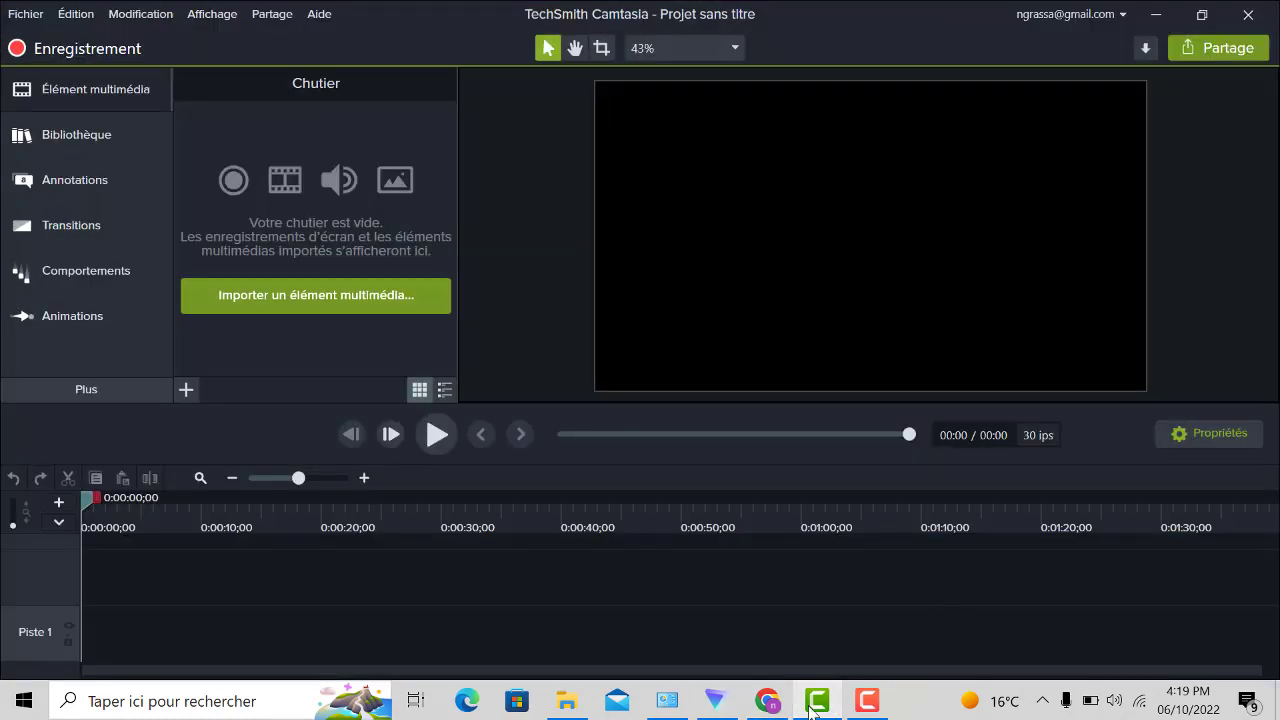
left_click(870, 702)
left_click(1191, 627)
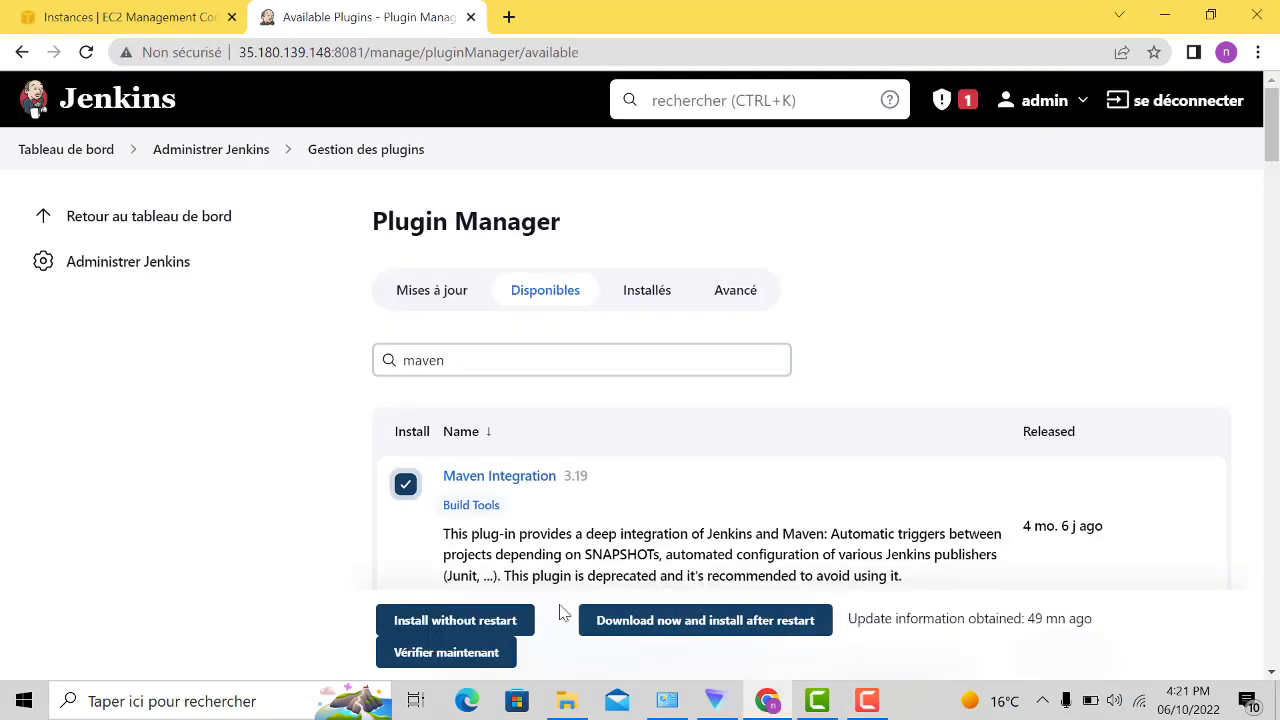
- Install the selected Maven Integration plugin without a restart and review the installation status page
left_click(470, 624)
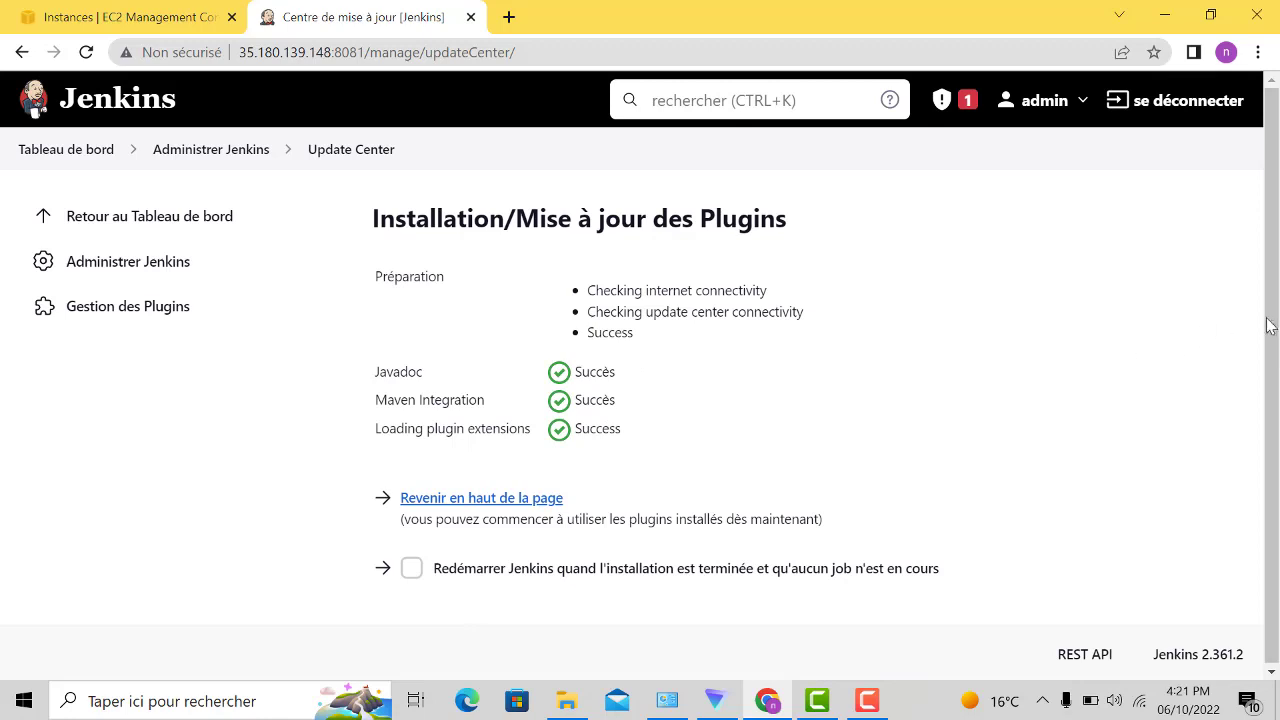
left_click_drag(1270, 335, 1276, 365)
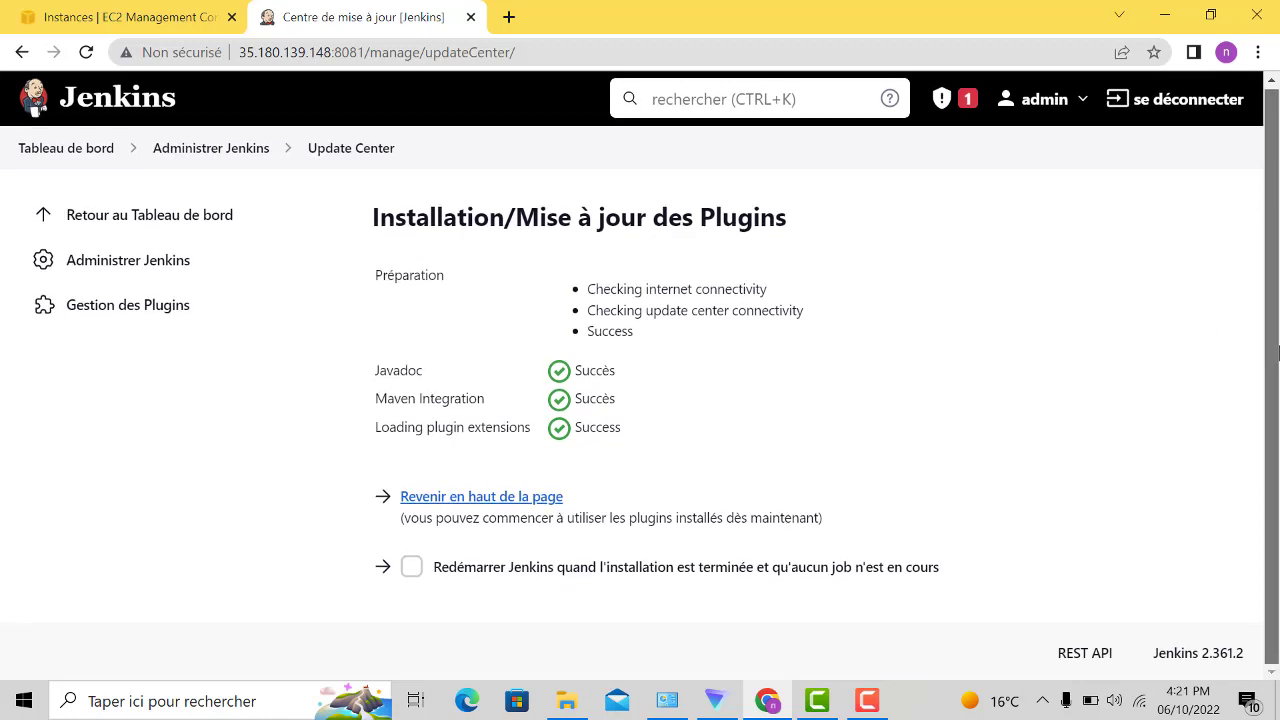
left_click_drag(1277, 303, 1276, 290)
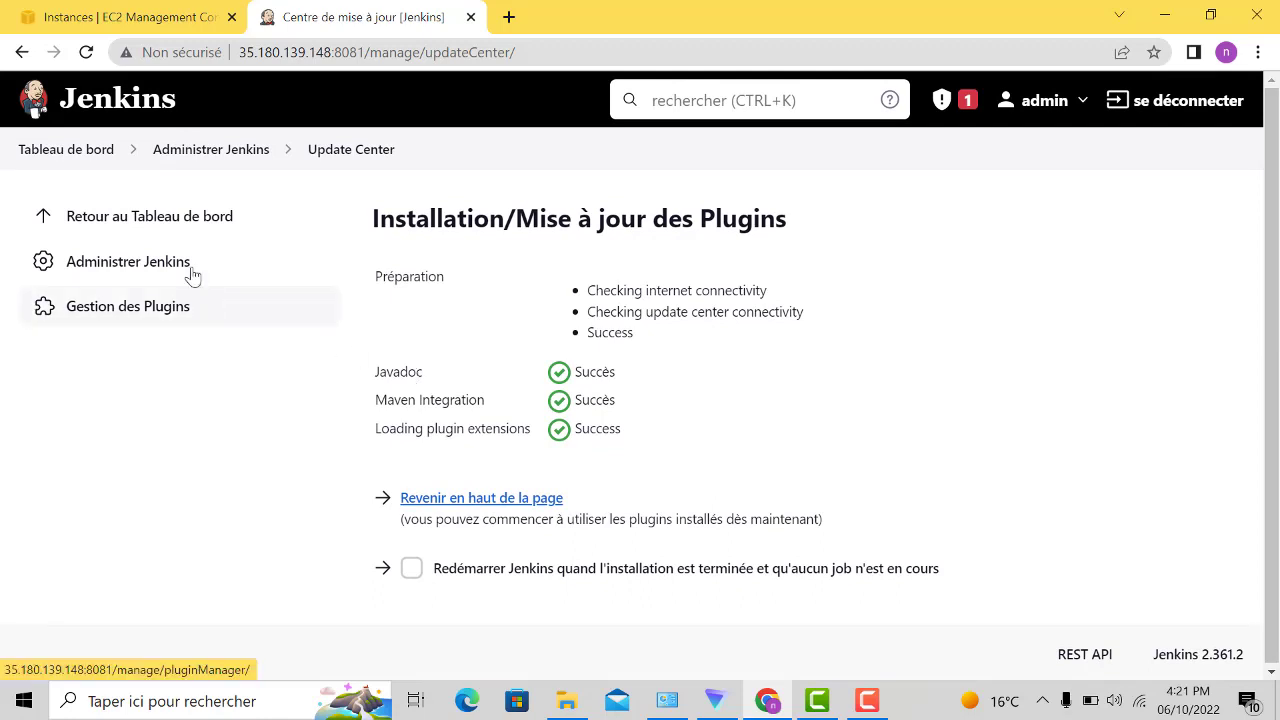
- Return to the Jenkins dashboard and open the form for creating a new item
left_click(197, 152)
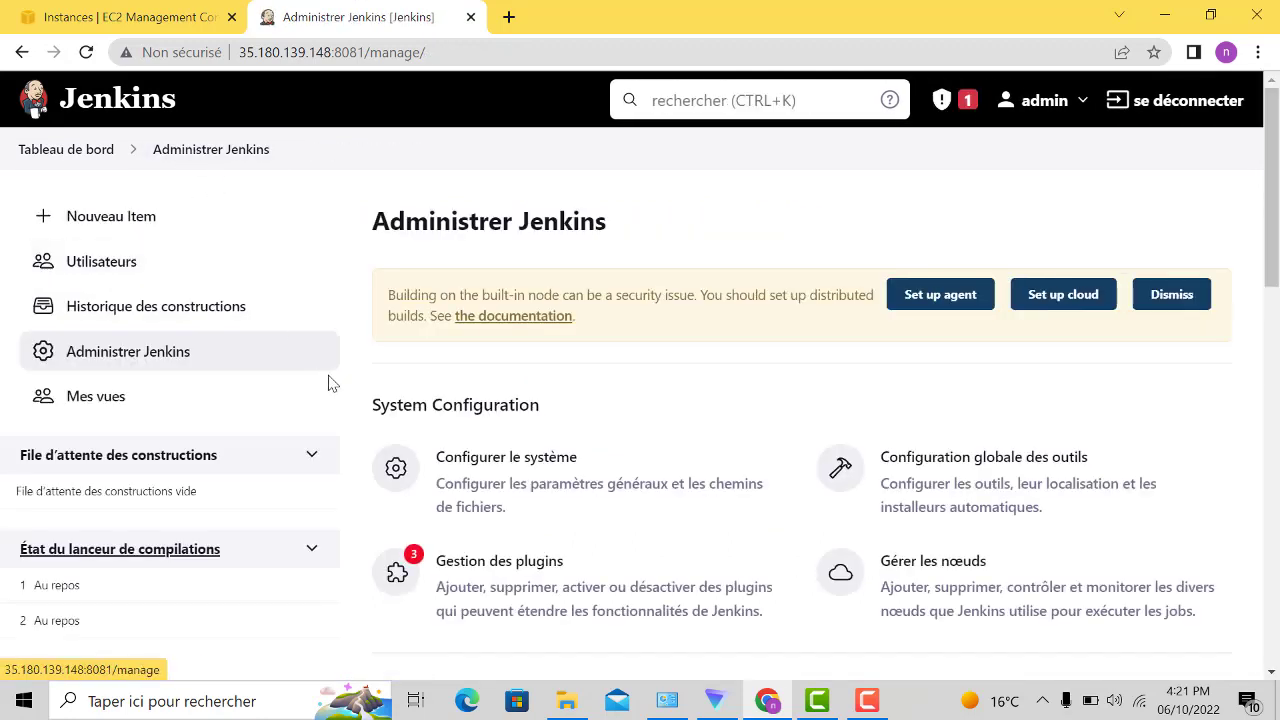
left_click(492, 575)
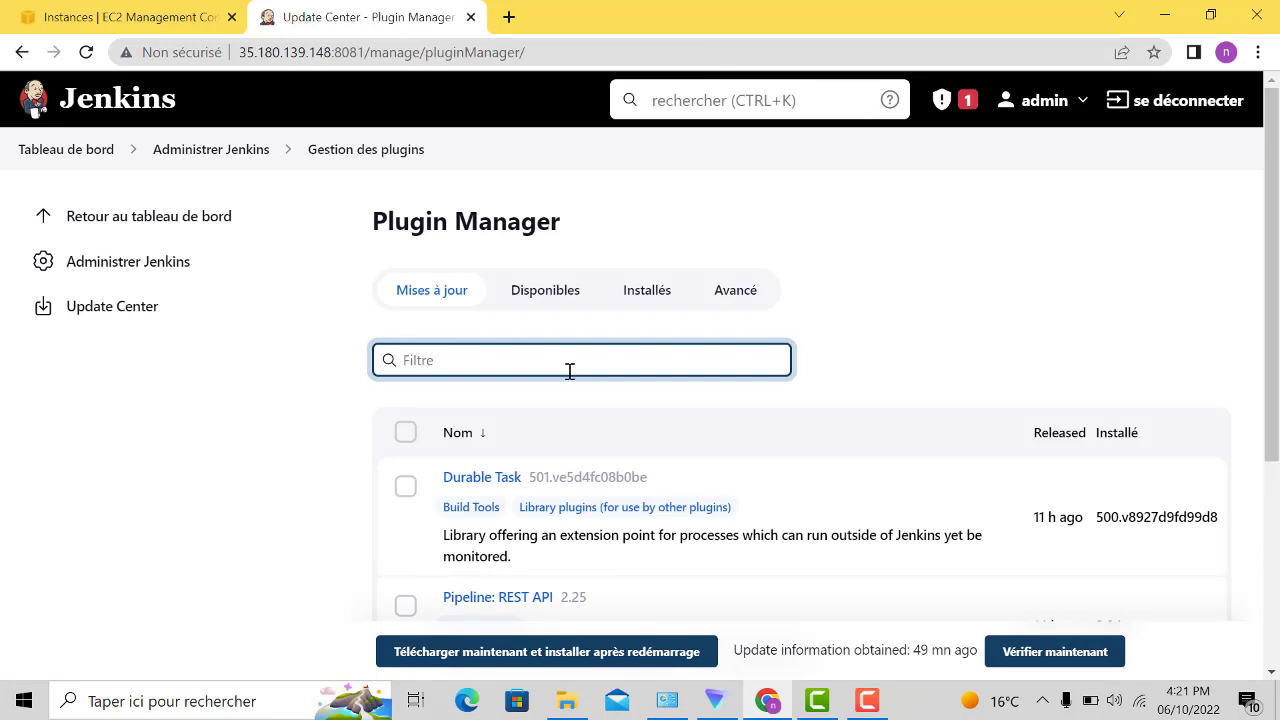
left_click(136, 224)
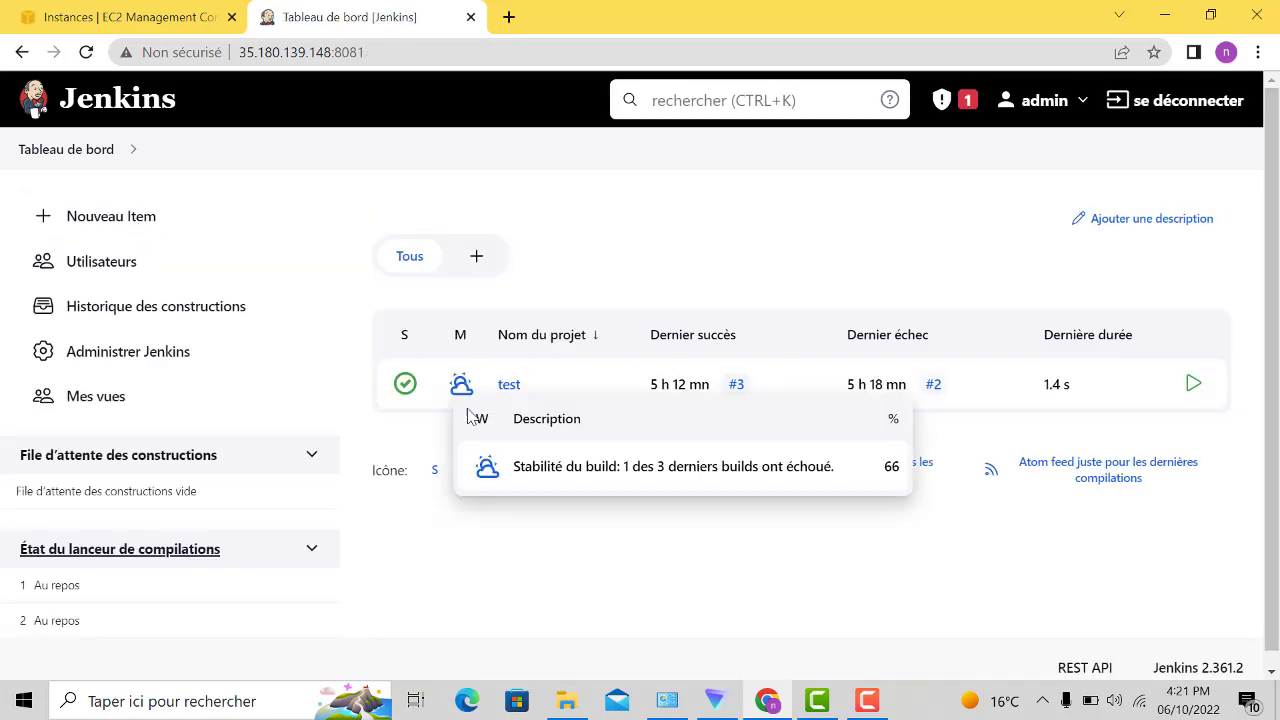
left_click(107, 218)
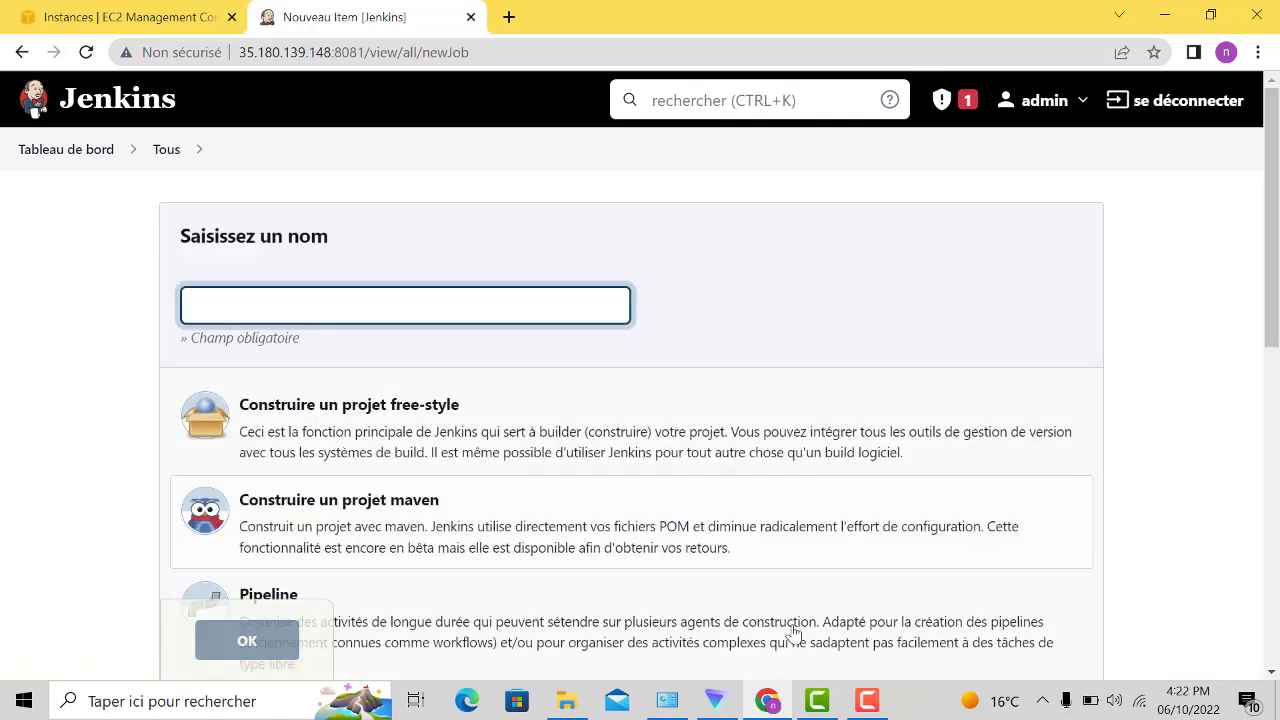
left_click(866, 703)
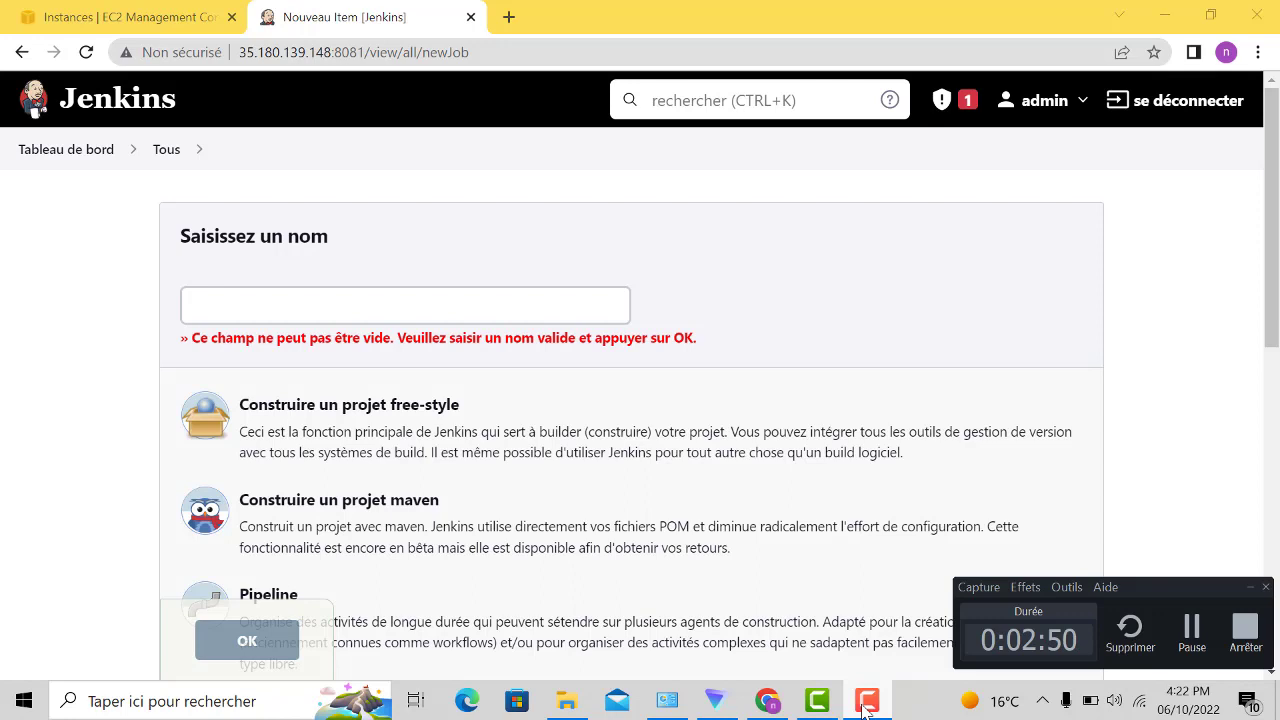
left_click(320, 315)
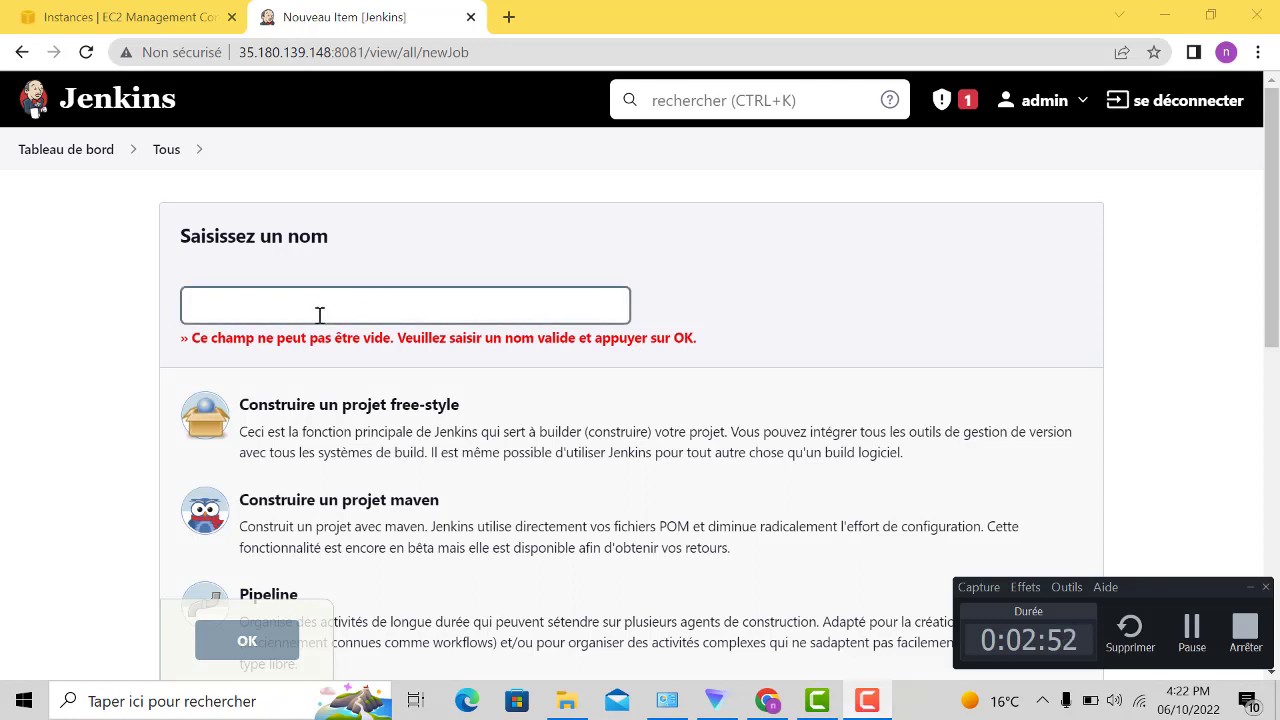
left_click(320, 315)
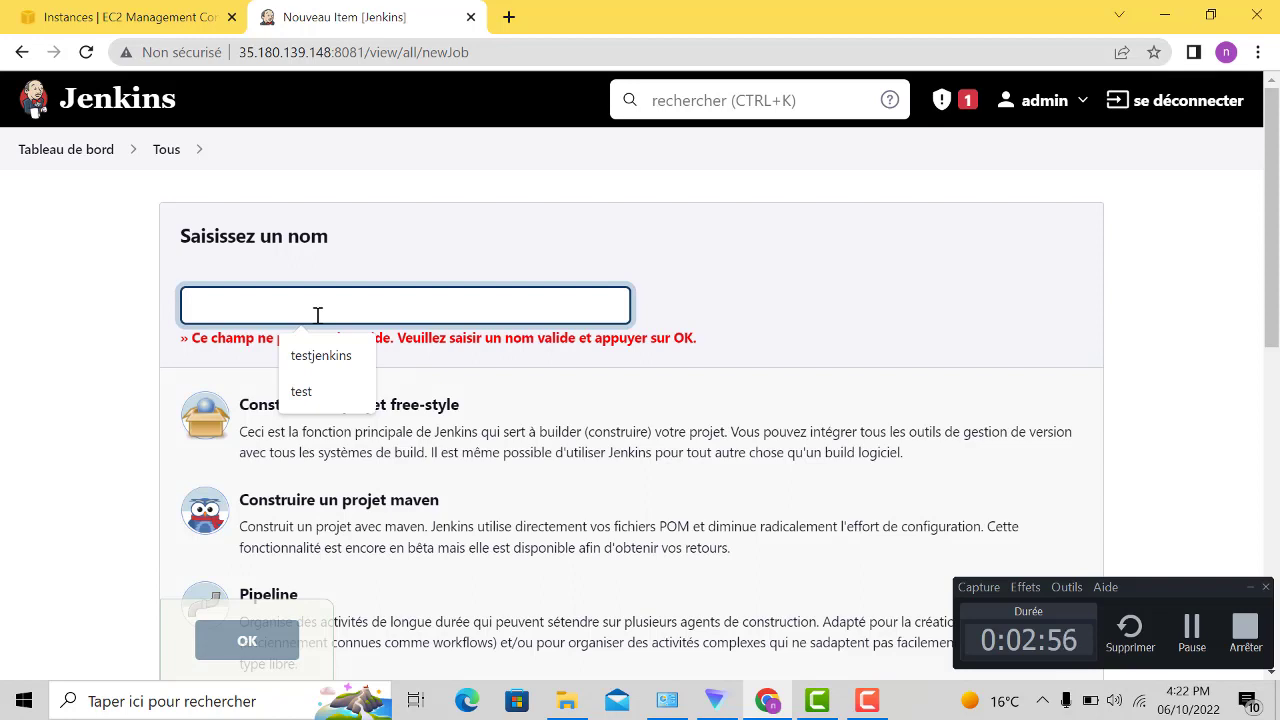
left_click(1249, 589)
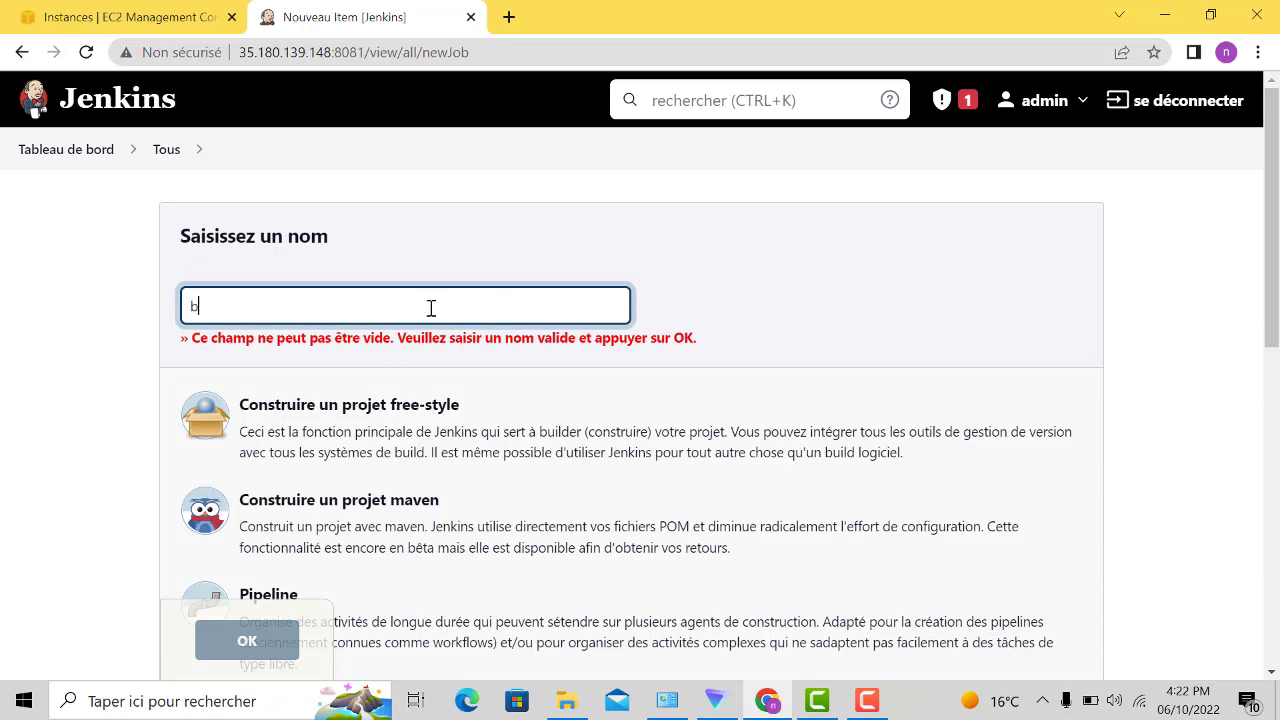
- Name the new item build_code_maven, choose the Maven project type and create it
type("uild")
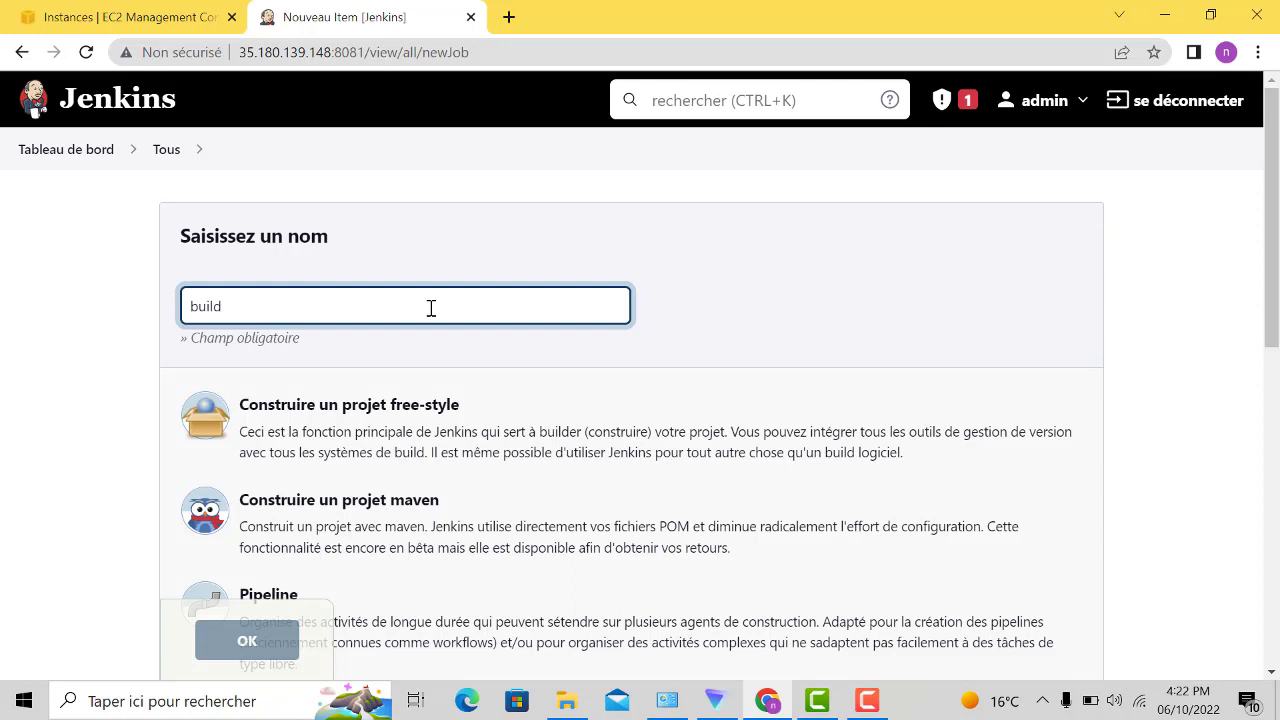
type("_")
type("code ")
type("=")
key("BackSpace")
key("BackSpace")
type("_maven")
left_click(358, 532)
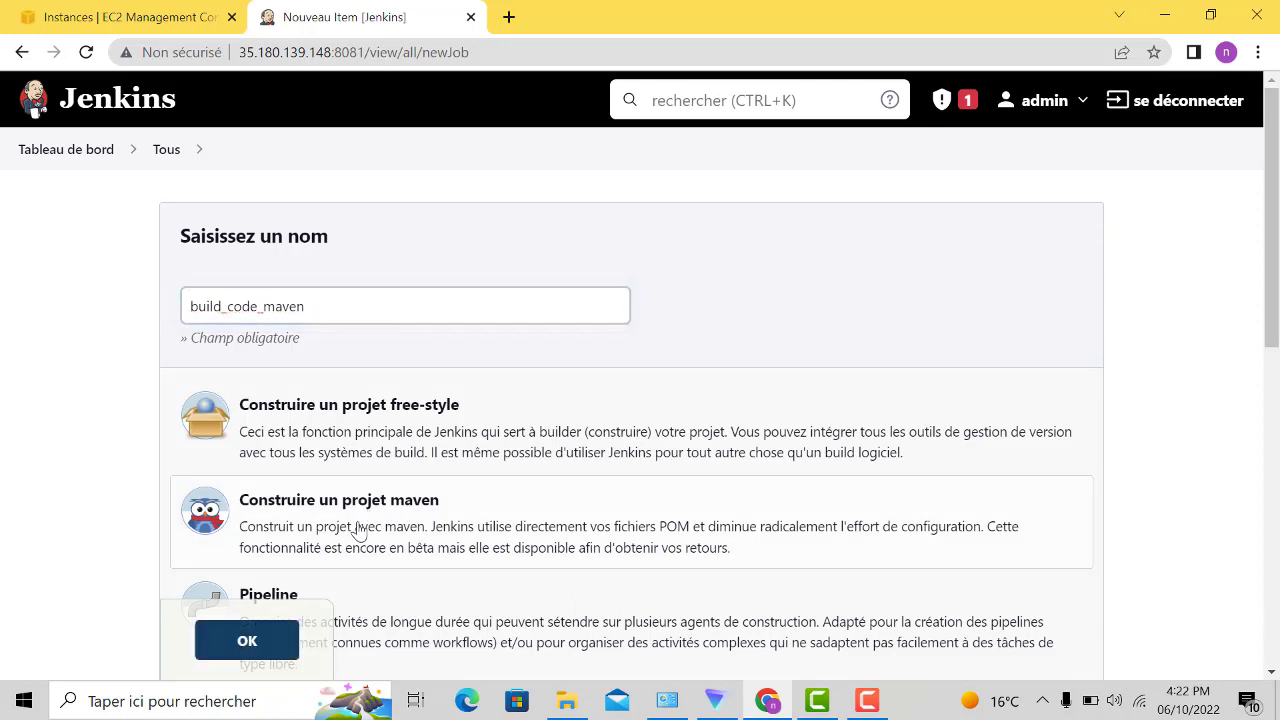
left_click(283, 652)
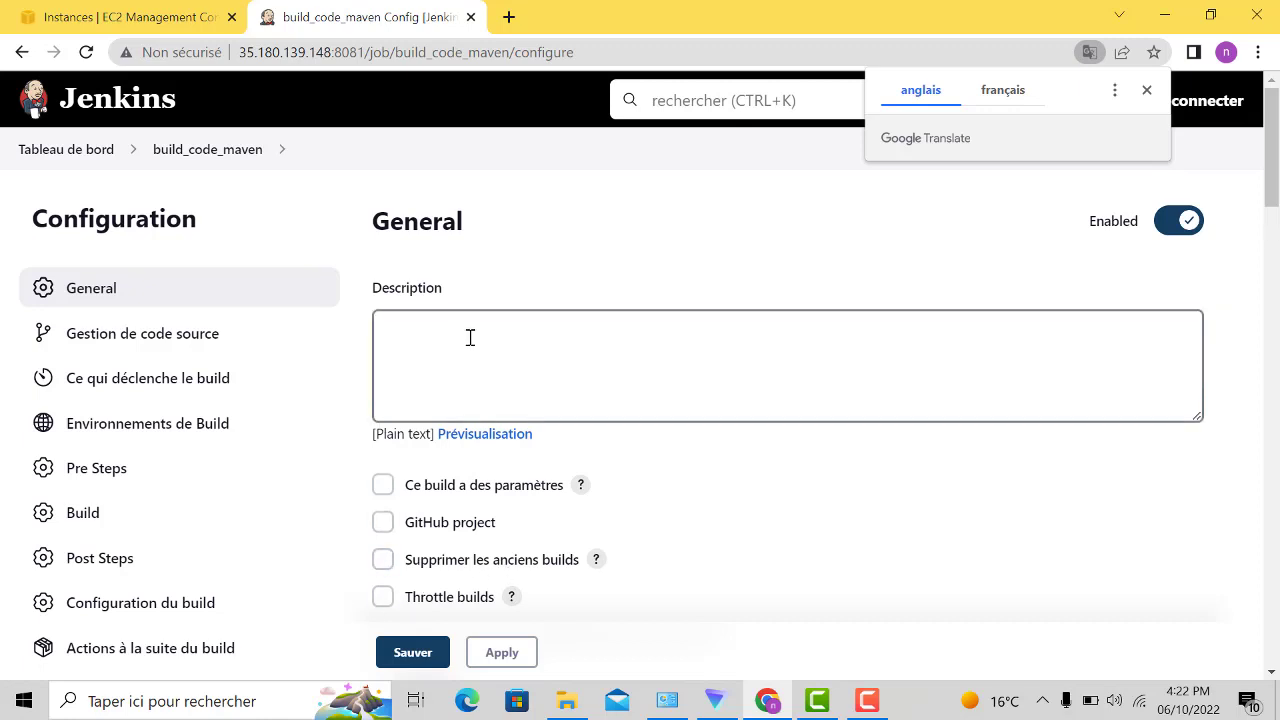
- Search for GitHub in a new browser tab, open its website and dismiss the translation popup
left_click(509, 18)
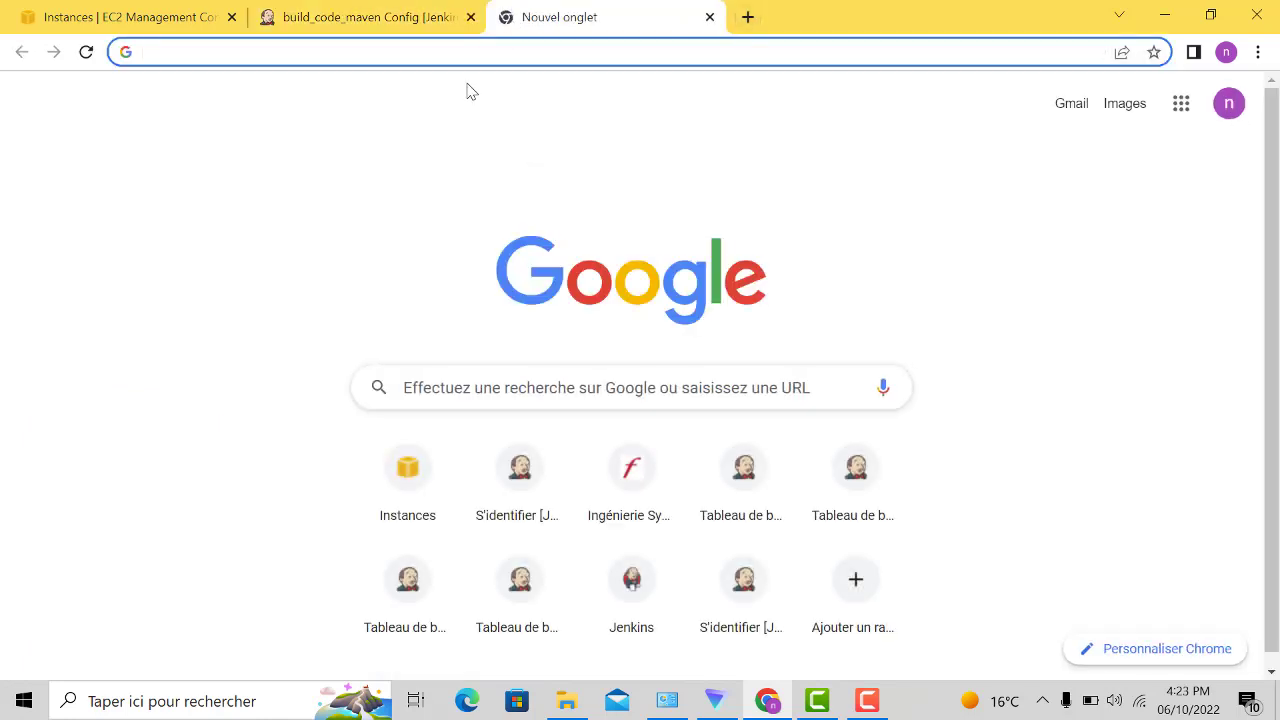
type("gi")
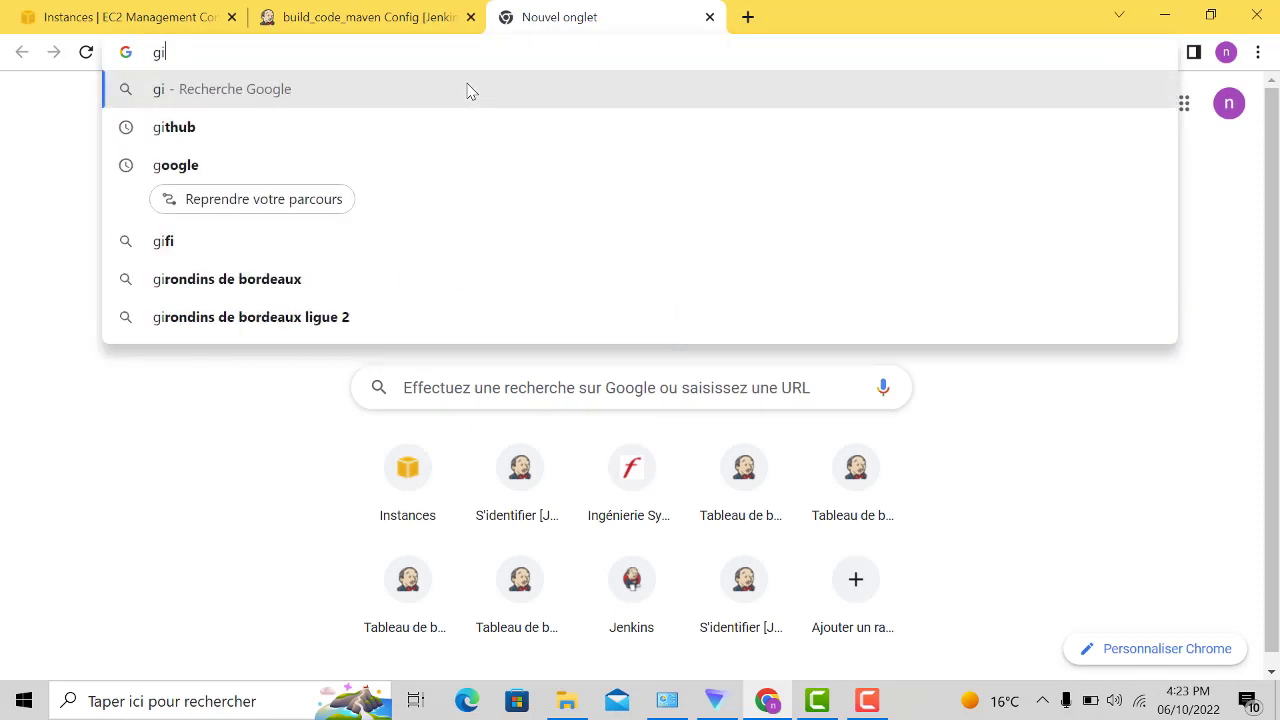
type("th")
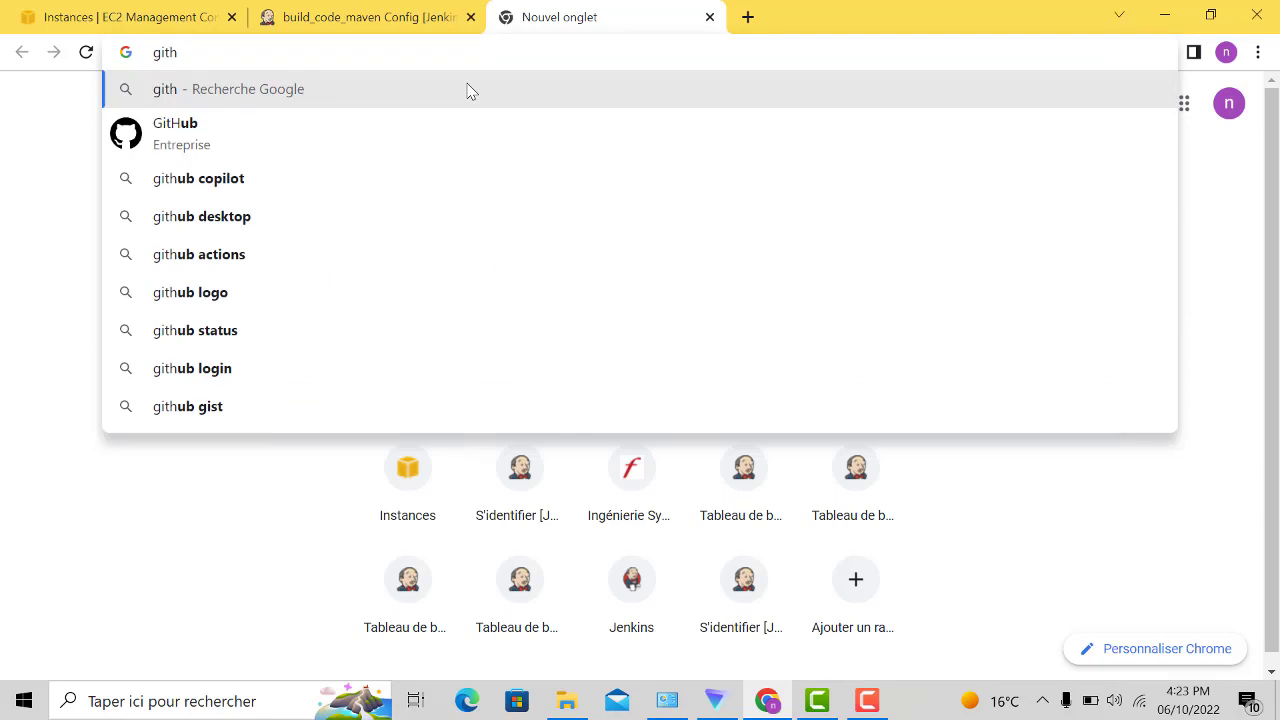
key("Down")
key("Return")
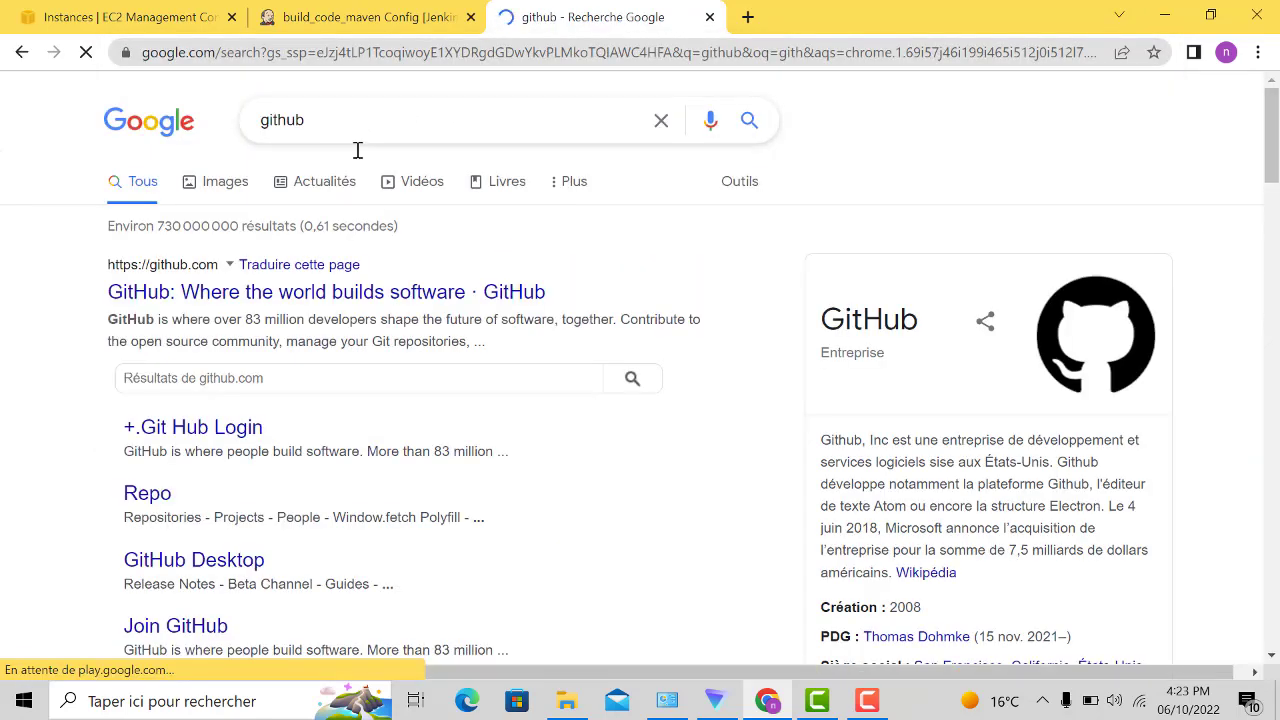
left_click(267, 306)
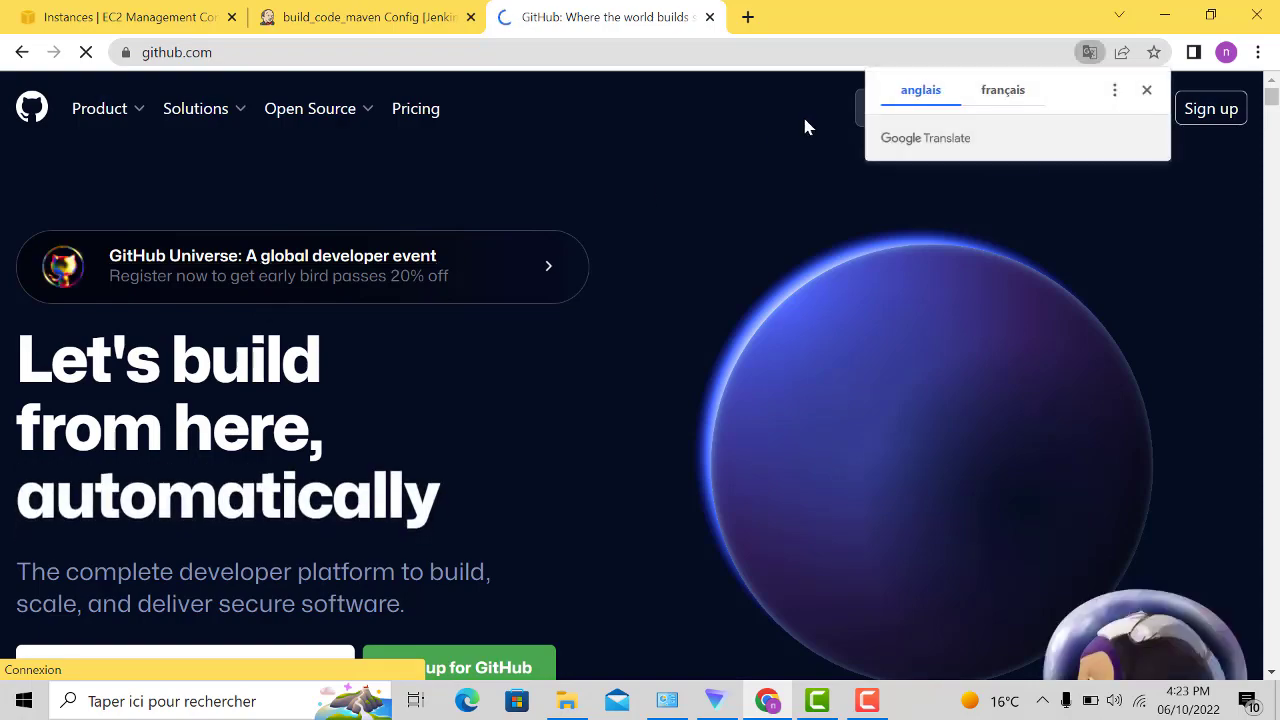
left_click(1146, 91)
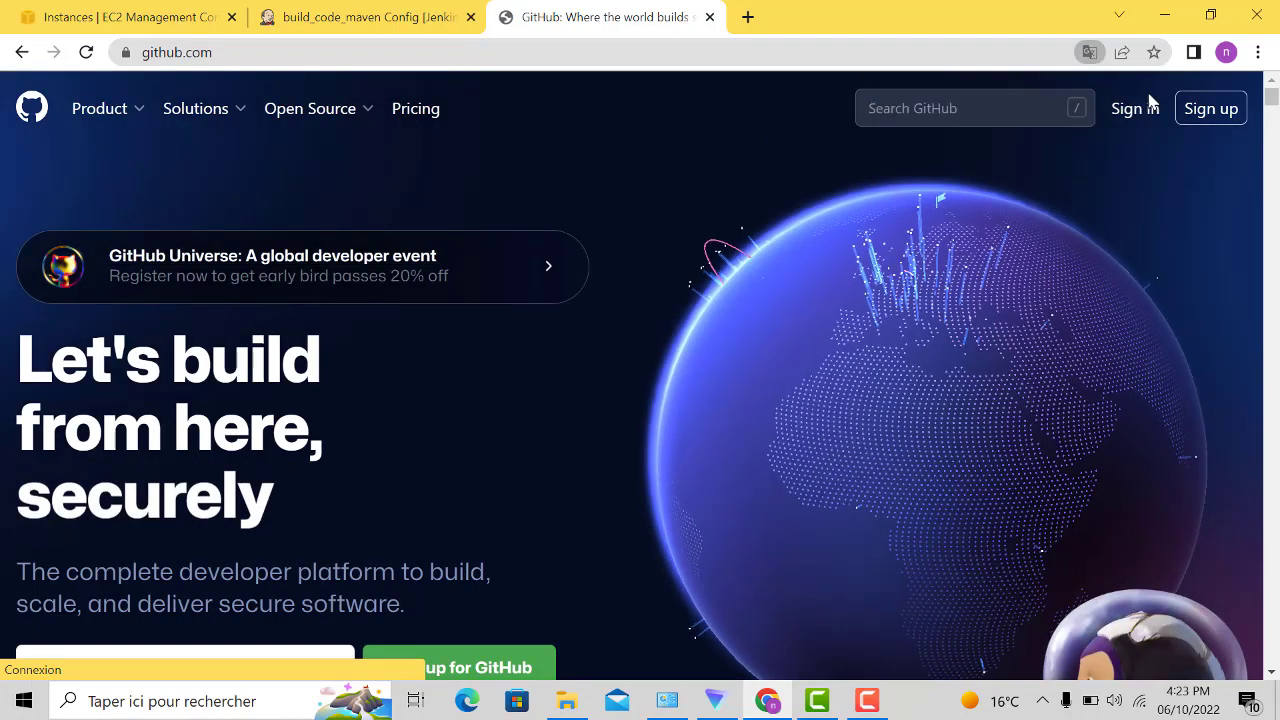
left_click(1136, 110)
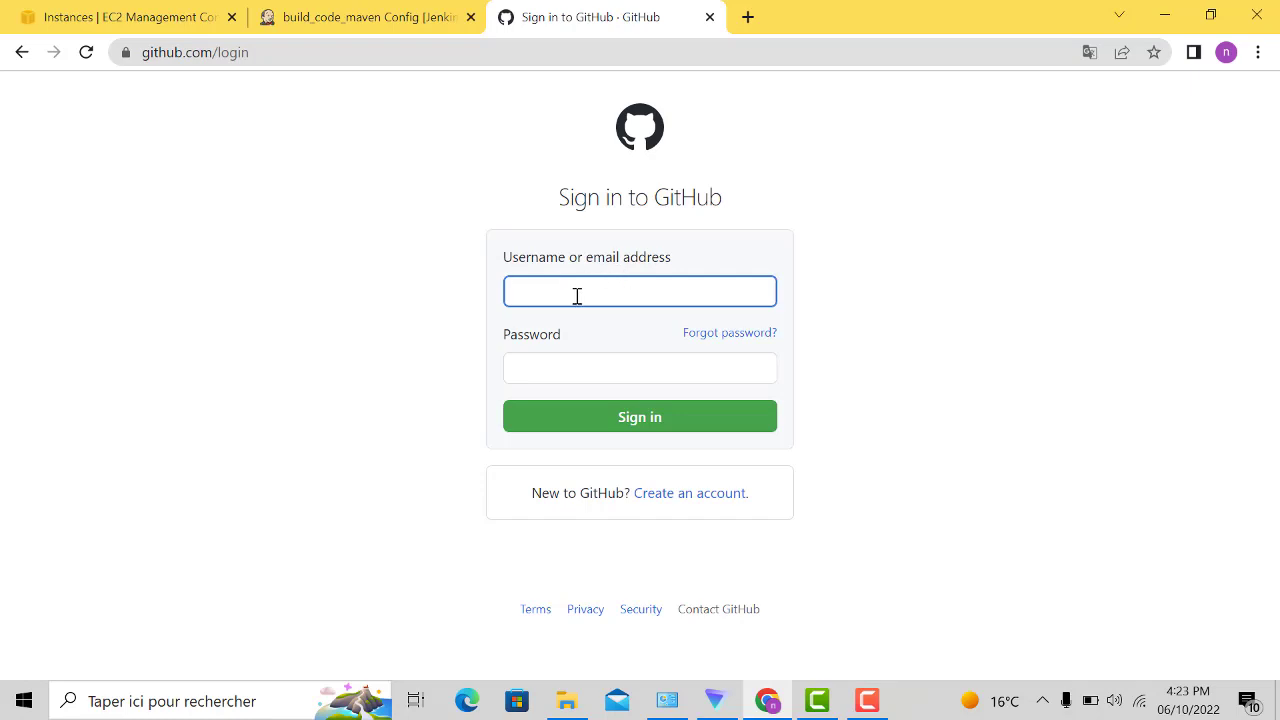
type("bfe")
key("Tab")
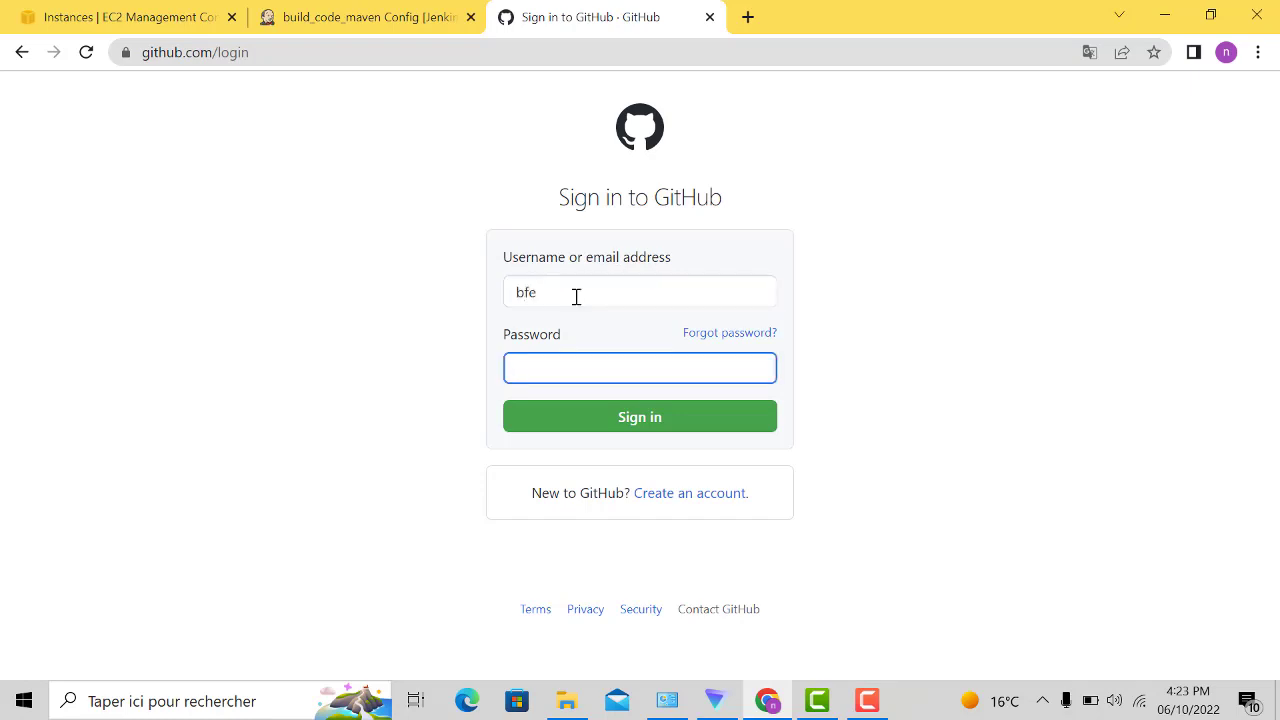
left_click(710, 17)
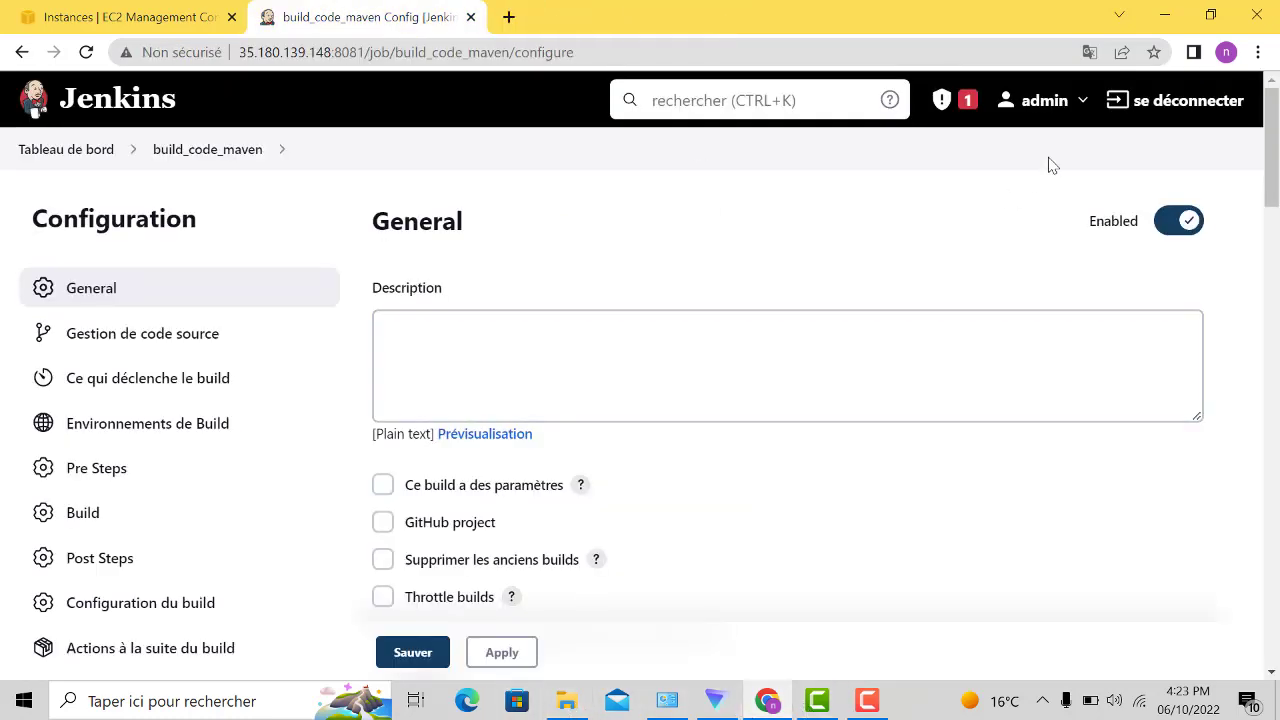
- Minimize the Jenkins window, open GitHub in a maximized browser window of the other Chrome profile and dismiss the translation popup
left_click(1162, 14)
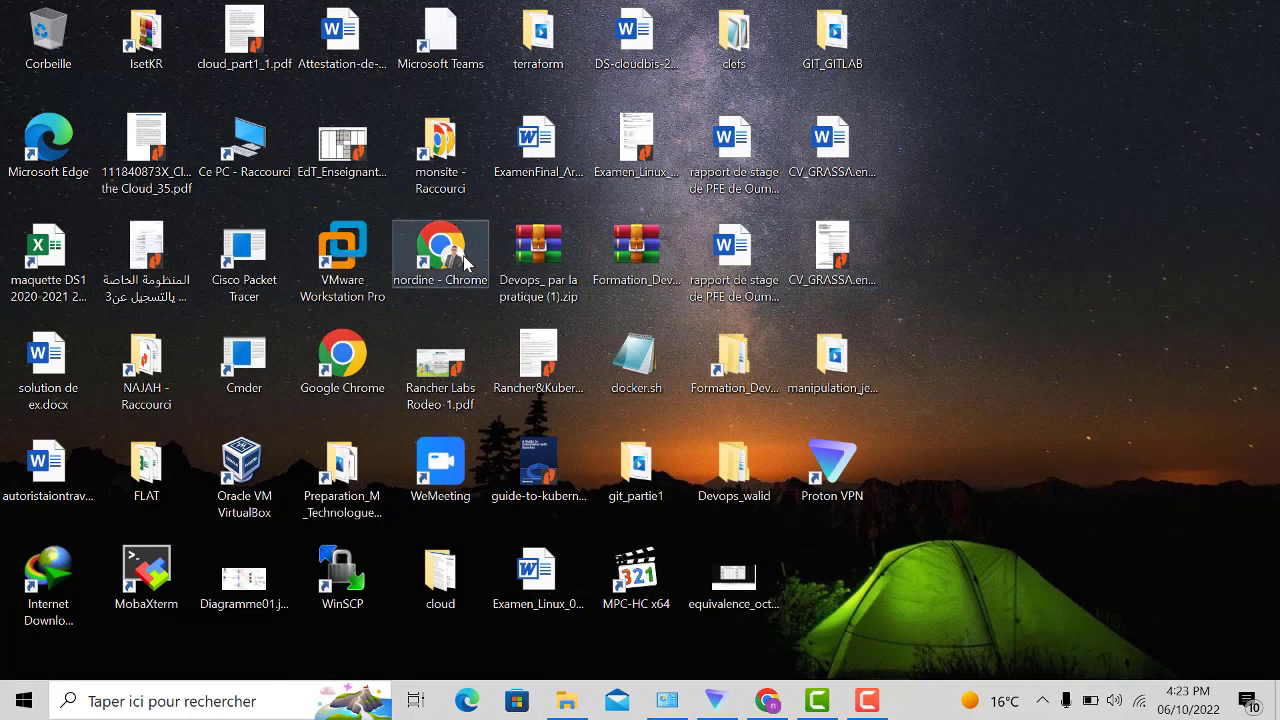
double_click(465, 262)
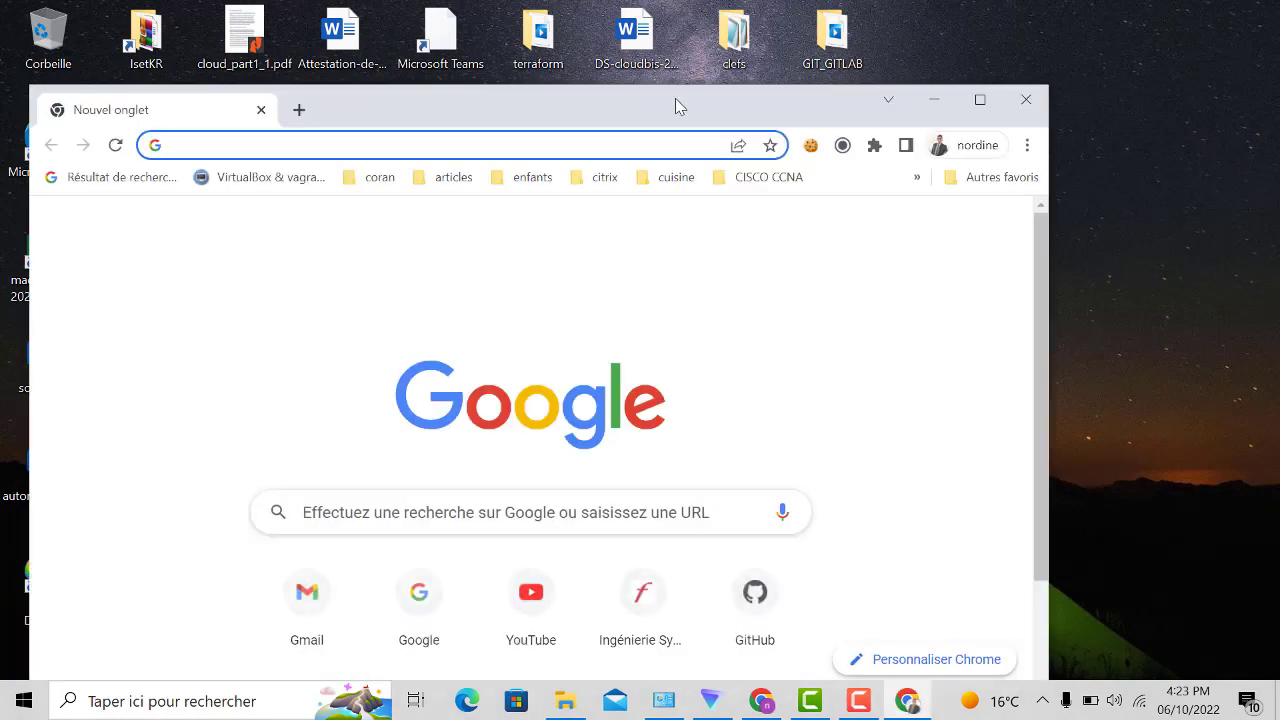
double_click(675, 95)
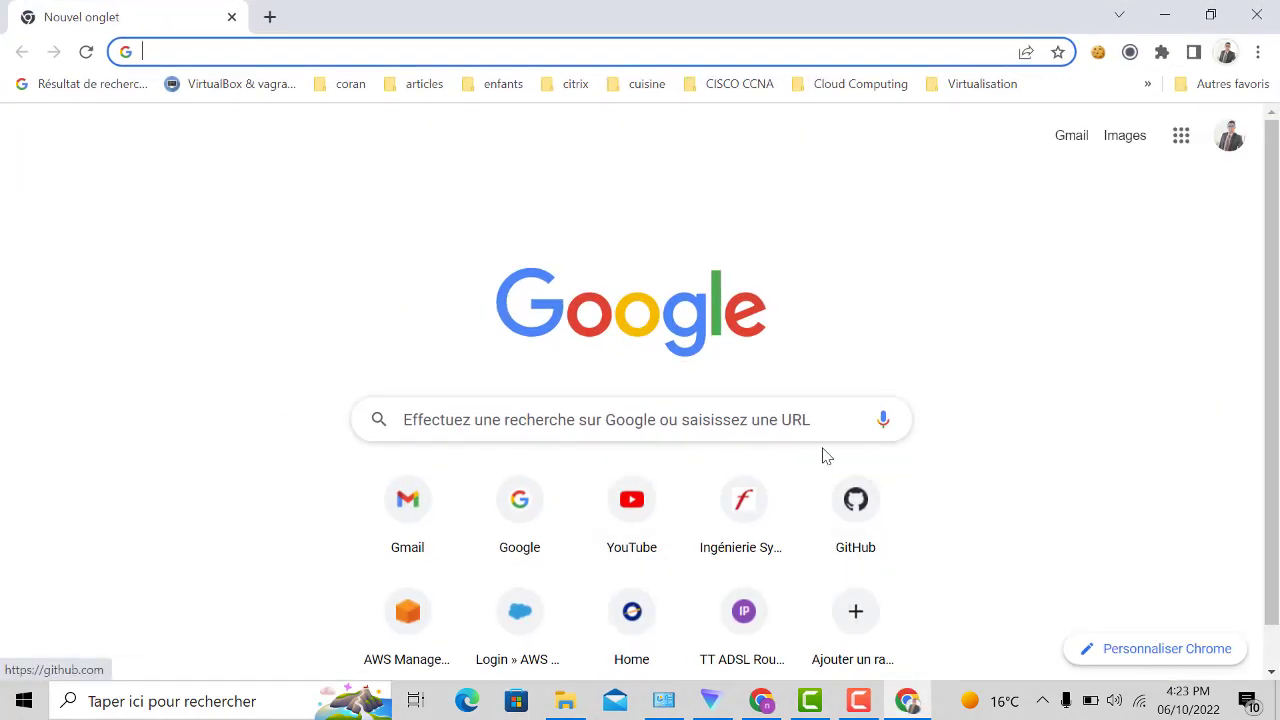
left_click(868, 516)
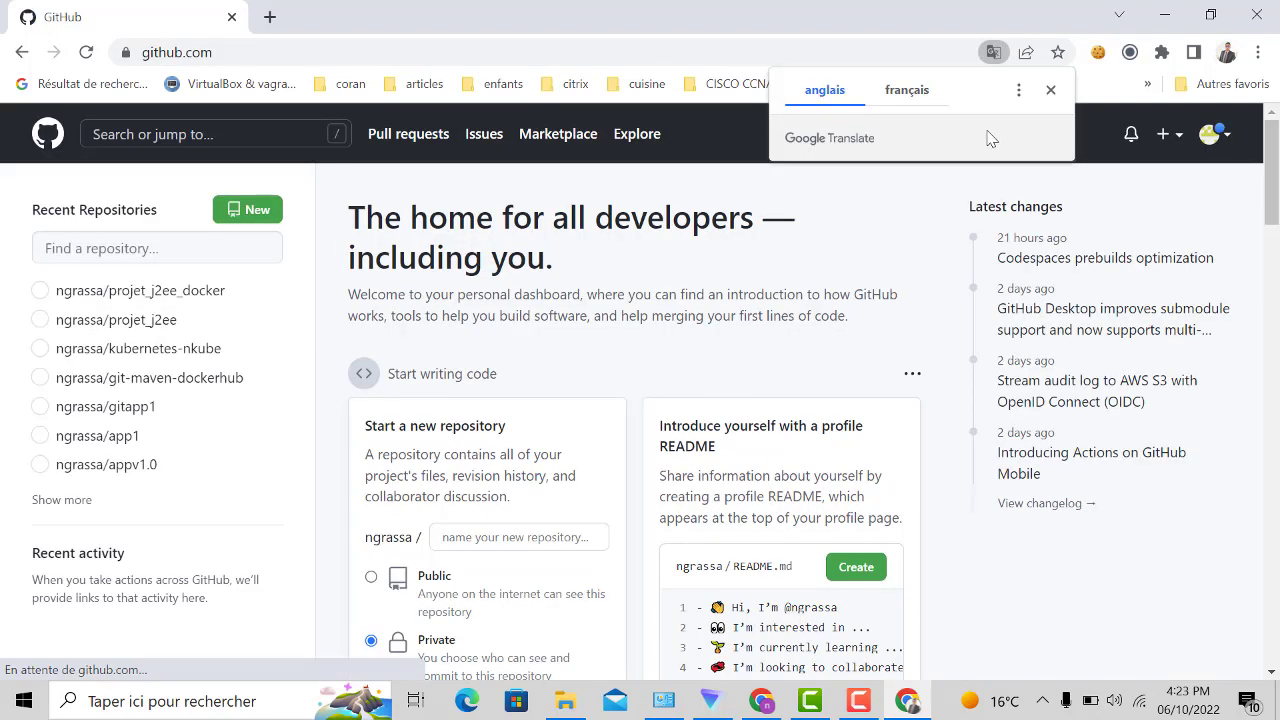
left_click(1050, 90)
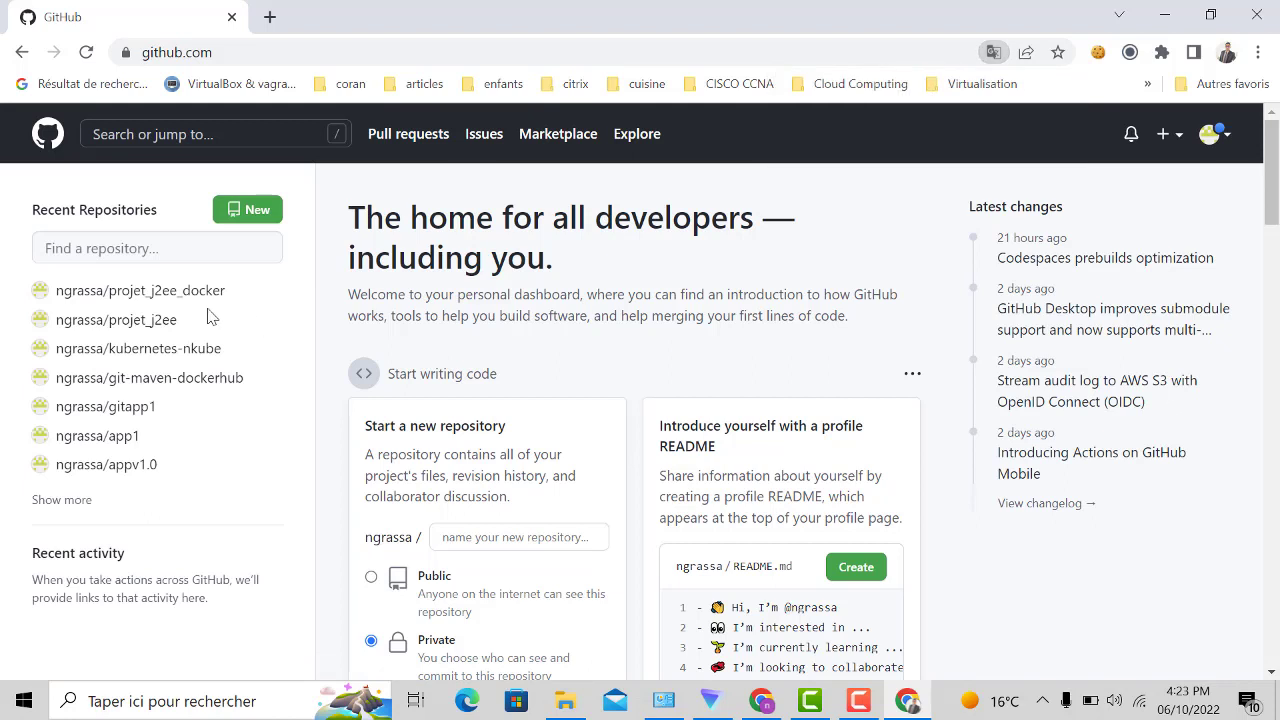
- Open the projet_j2ee repository and copy its HTTPS clone URL
left_click(152, 322)
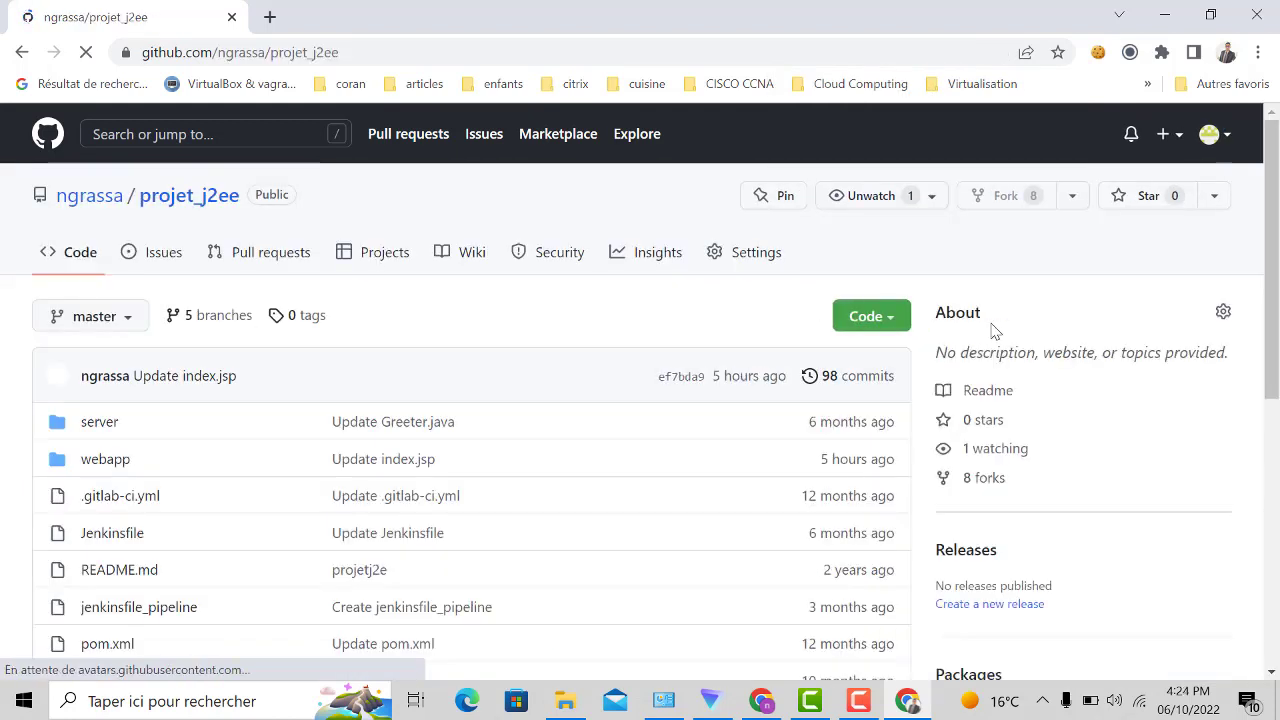
left_click(891, 322)
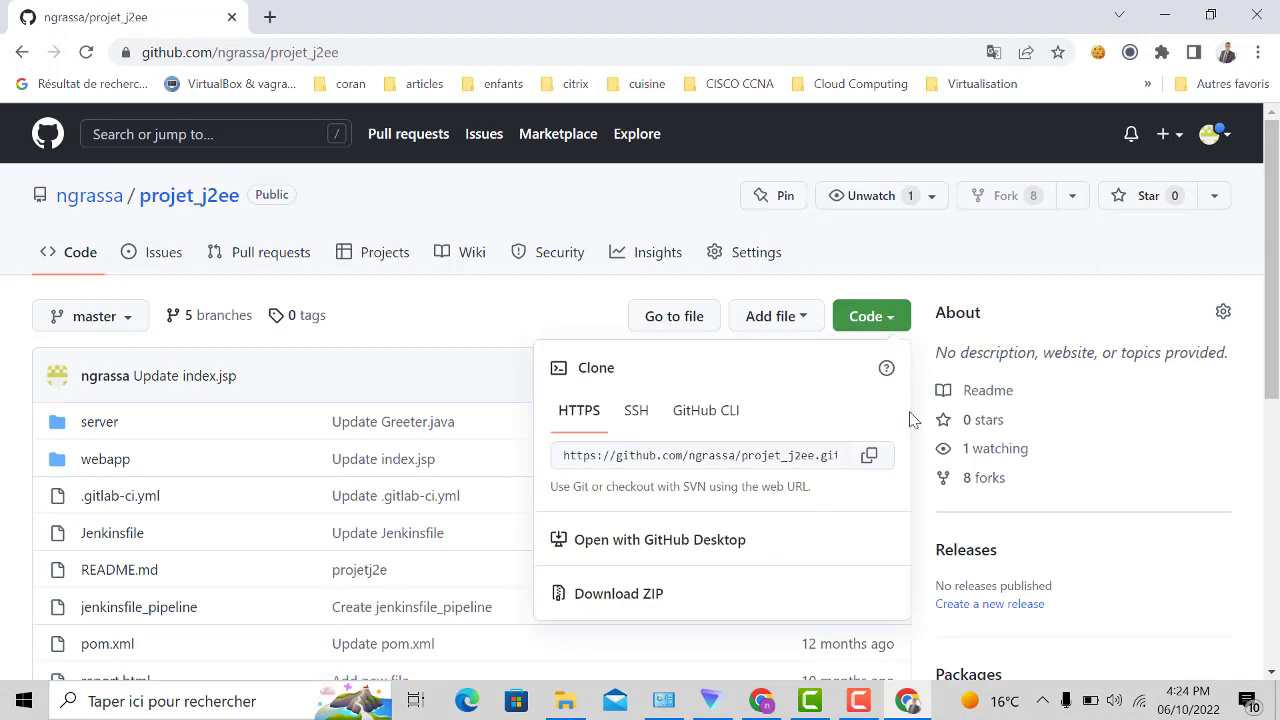
left_click(870, 457)
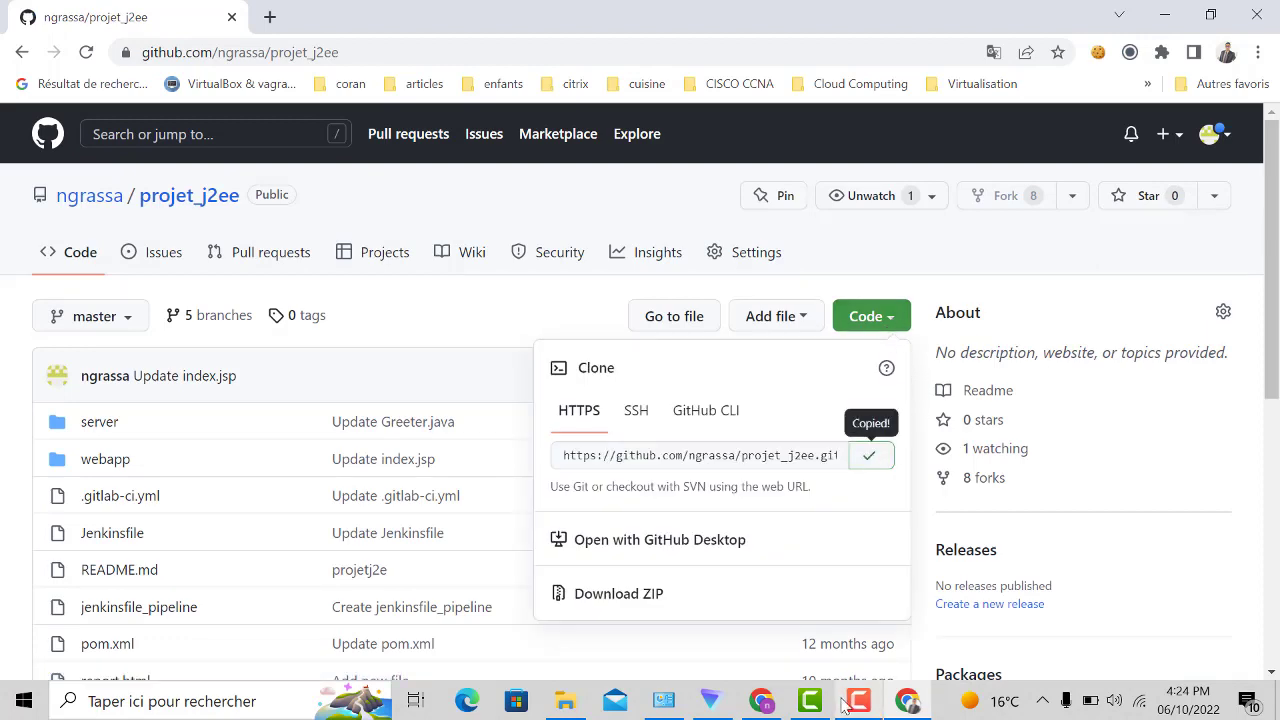
- Switch back to the Jenkins project configuration, select Git for source code management and paste the copied projet_j2ee.git address as repository URL
left_click(768, 700)
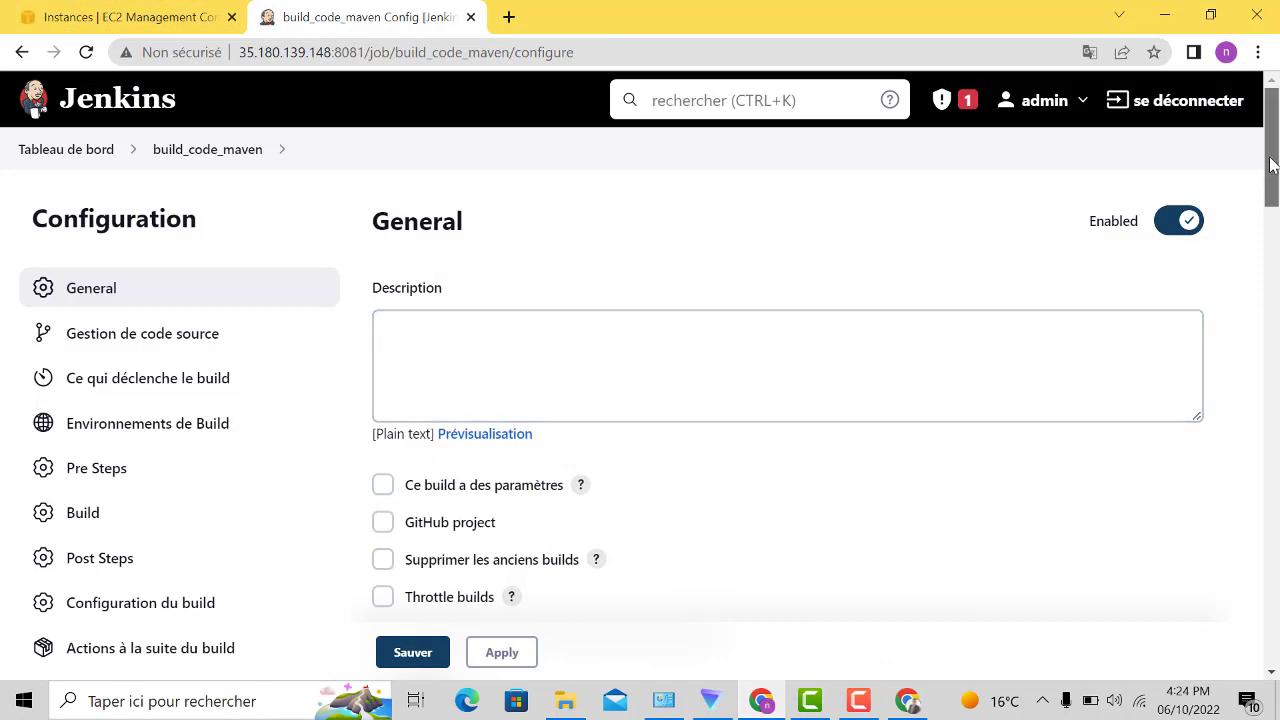
left_click_drag(1270, 165, 1261, 248)
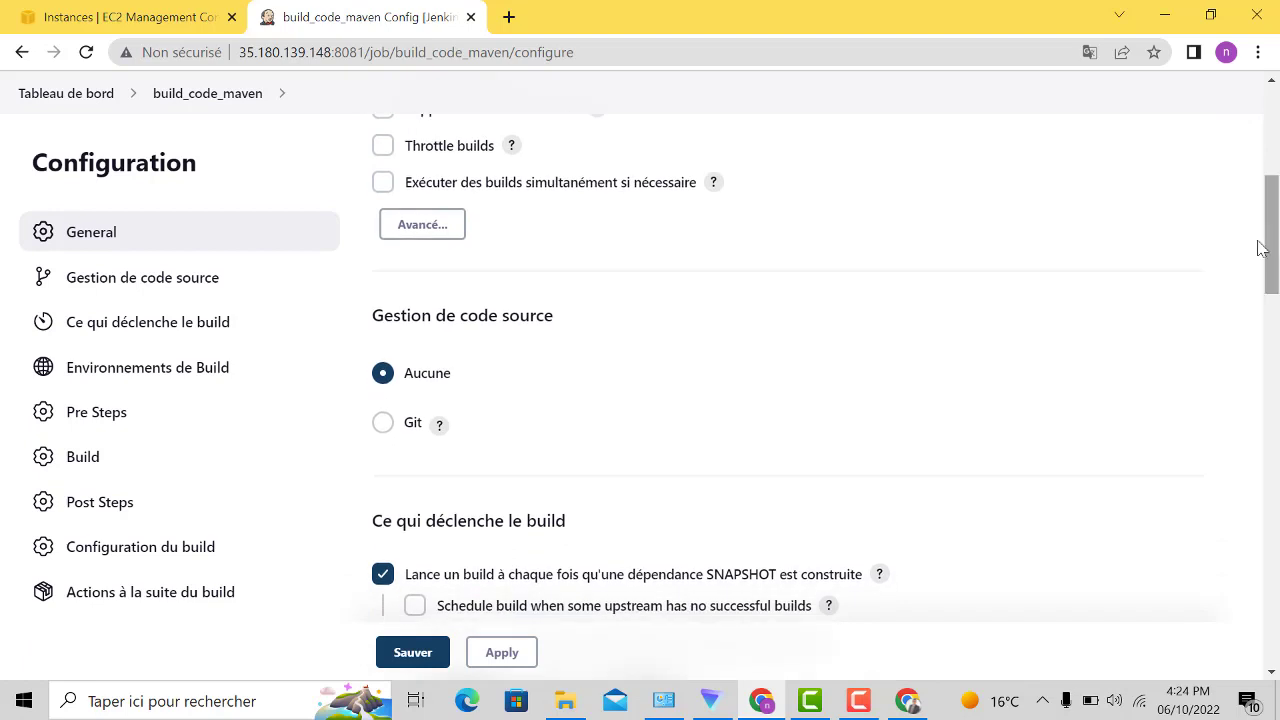
left_click(383, 424)
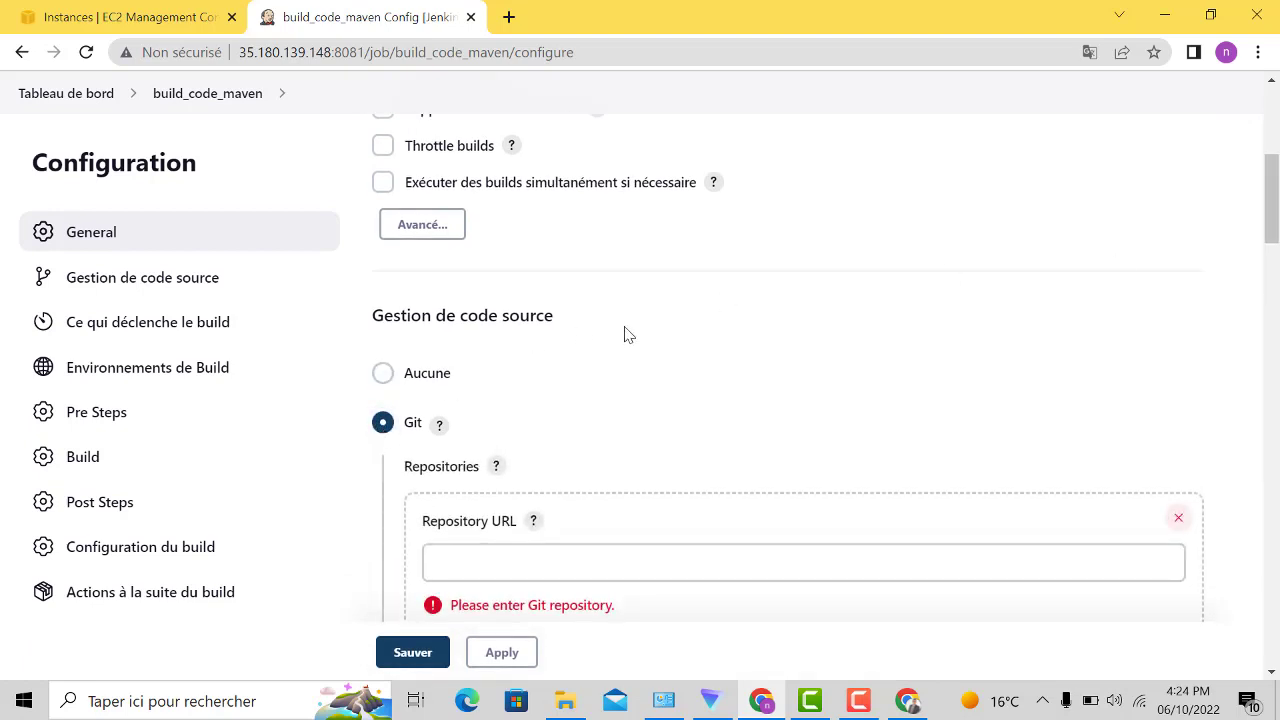
left_click(506, 564)
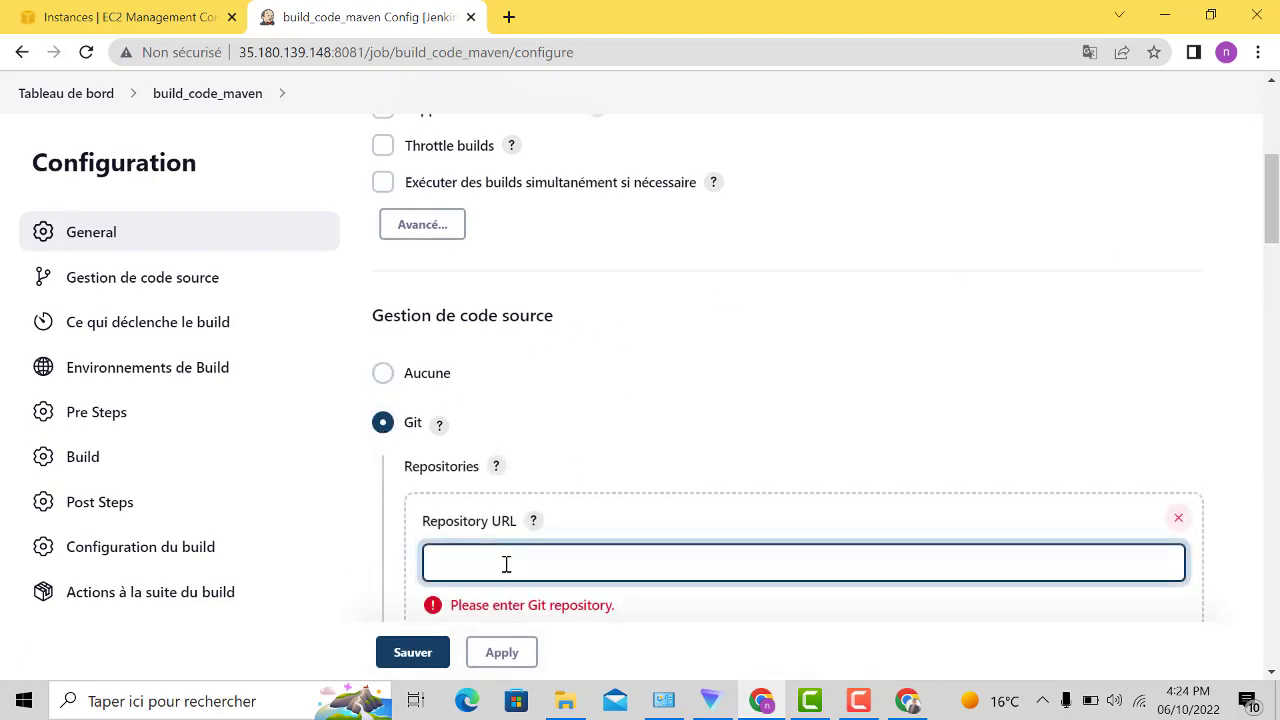
key("ctrl+v")
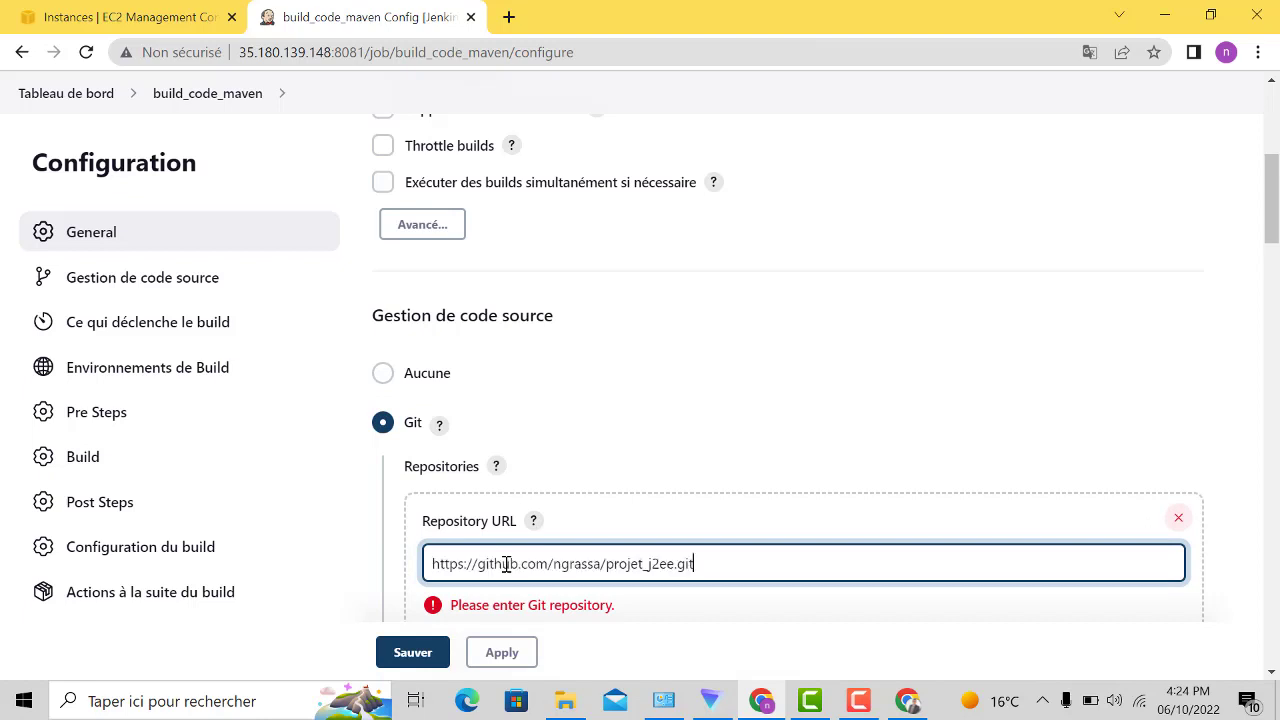
left_click(757, 603)
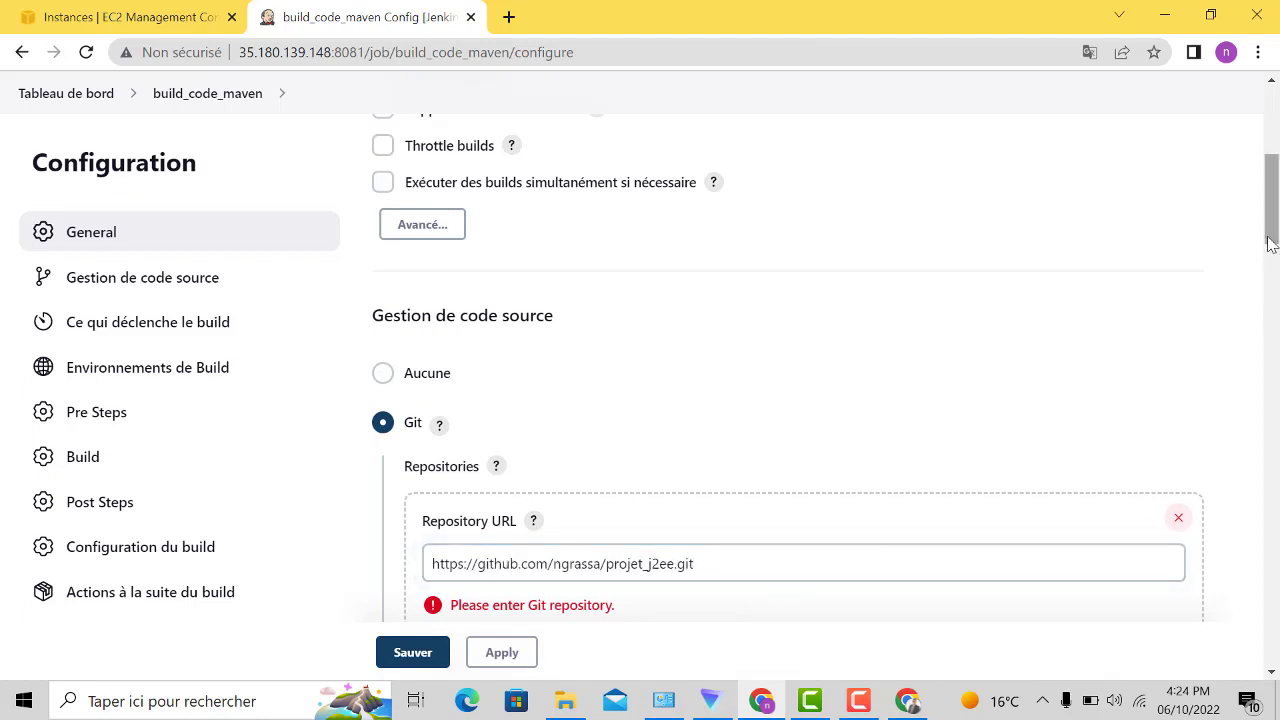
- Enable the GitHub hook trigger for GITScm polling as a build trigger and apply the configuration
left_click_drag(1270, 243, 1271, 284)
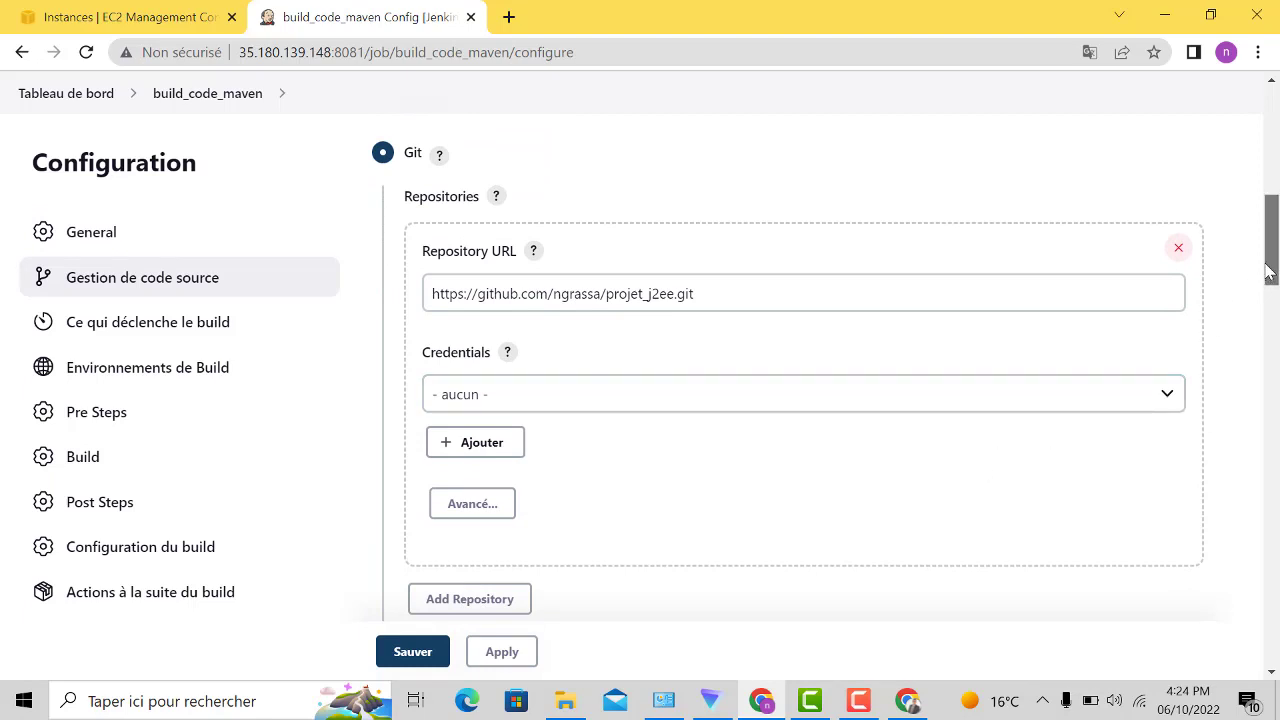
left_click_drag(1270, 275, 1277, 420)
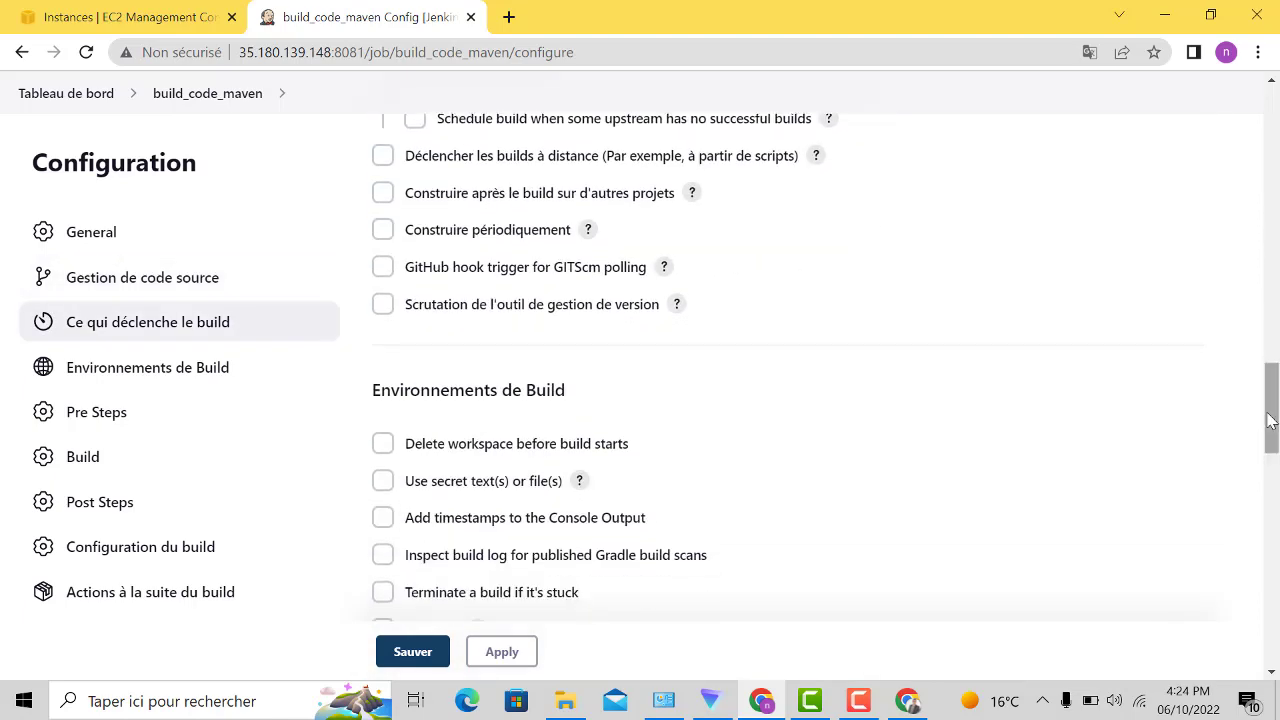
left_click(565, 280)
left_click(530, 655)
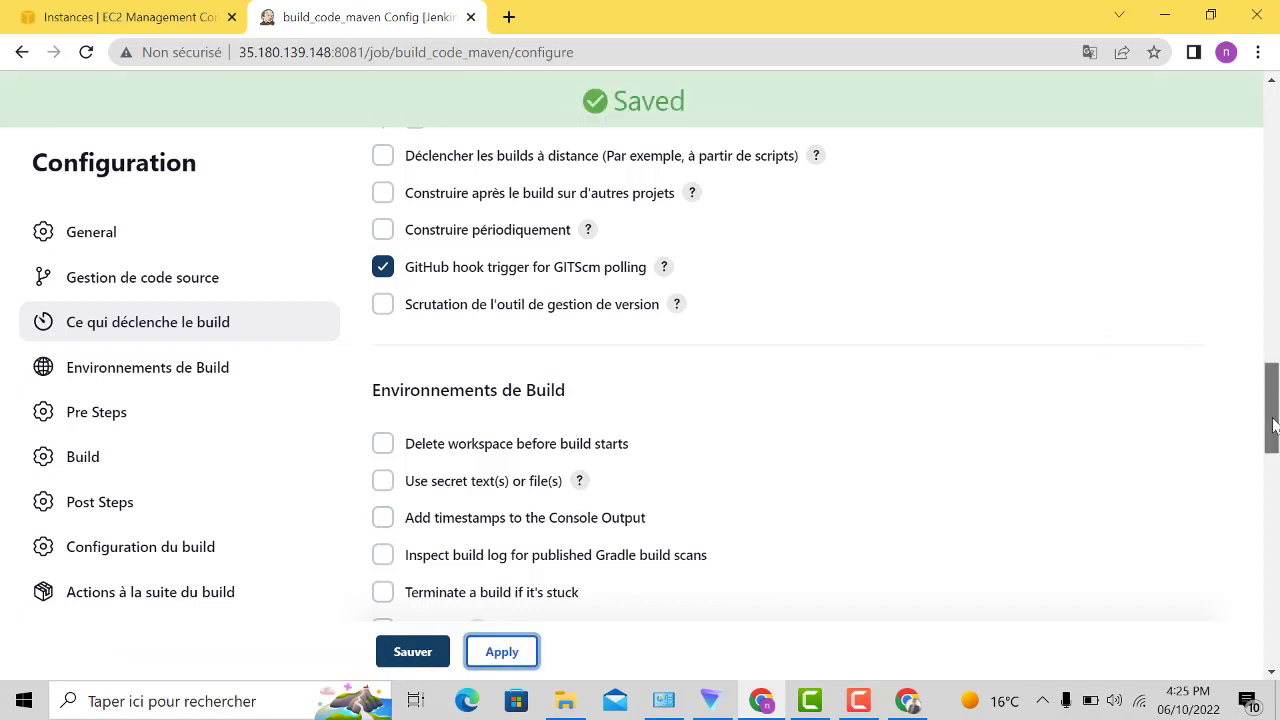
- Set the Maven build's goals and options to "clean install package", then apply and save the project configuration
left_click_drag(1273, 415, 1273, 521)
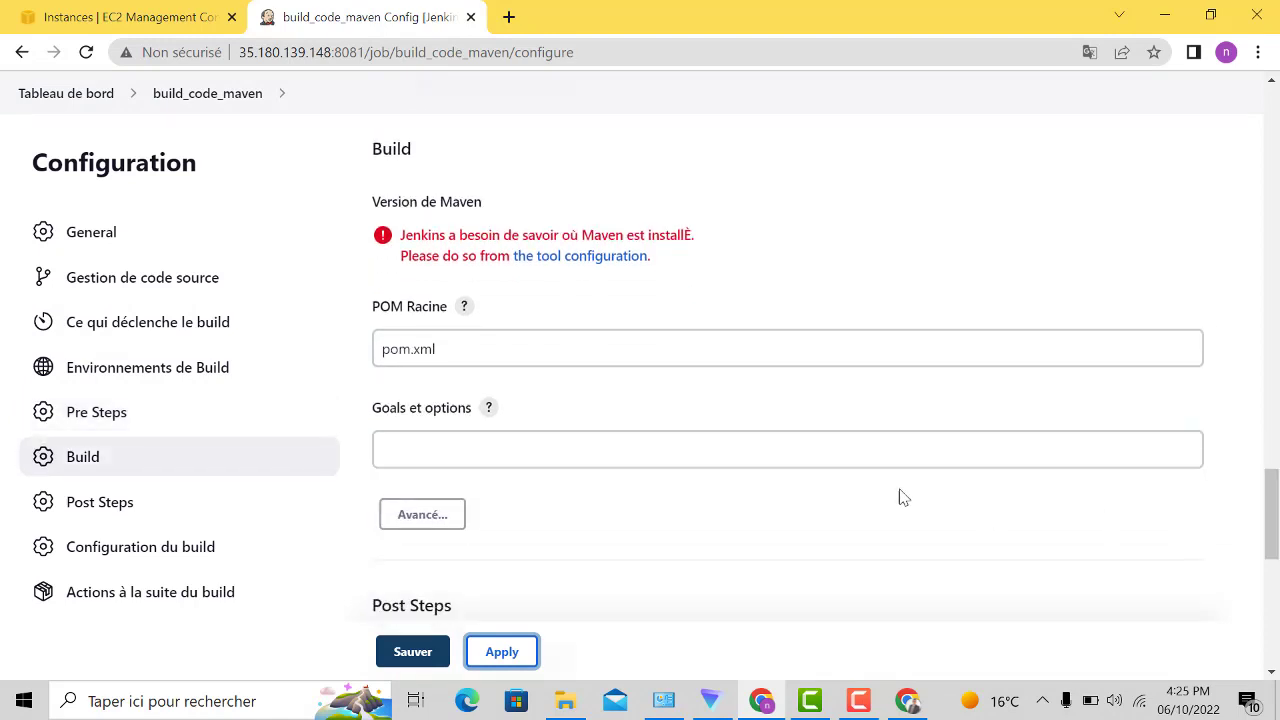
left_click(859, 454)
left_click(859, 454)
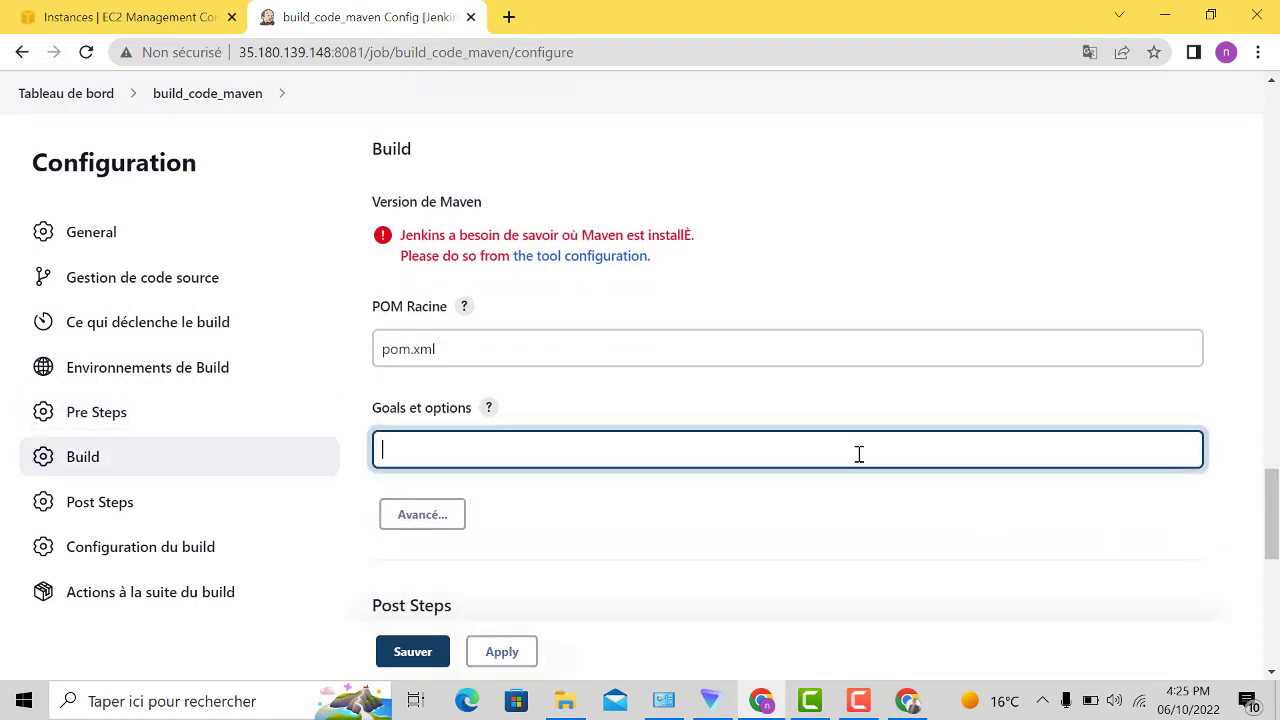
type("clean install package")
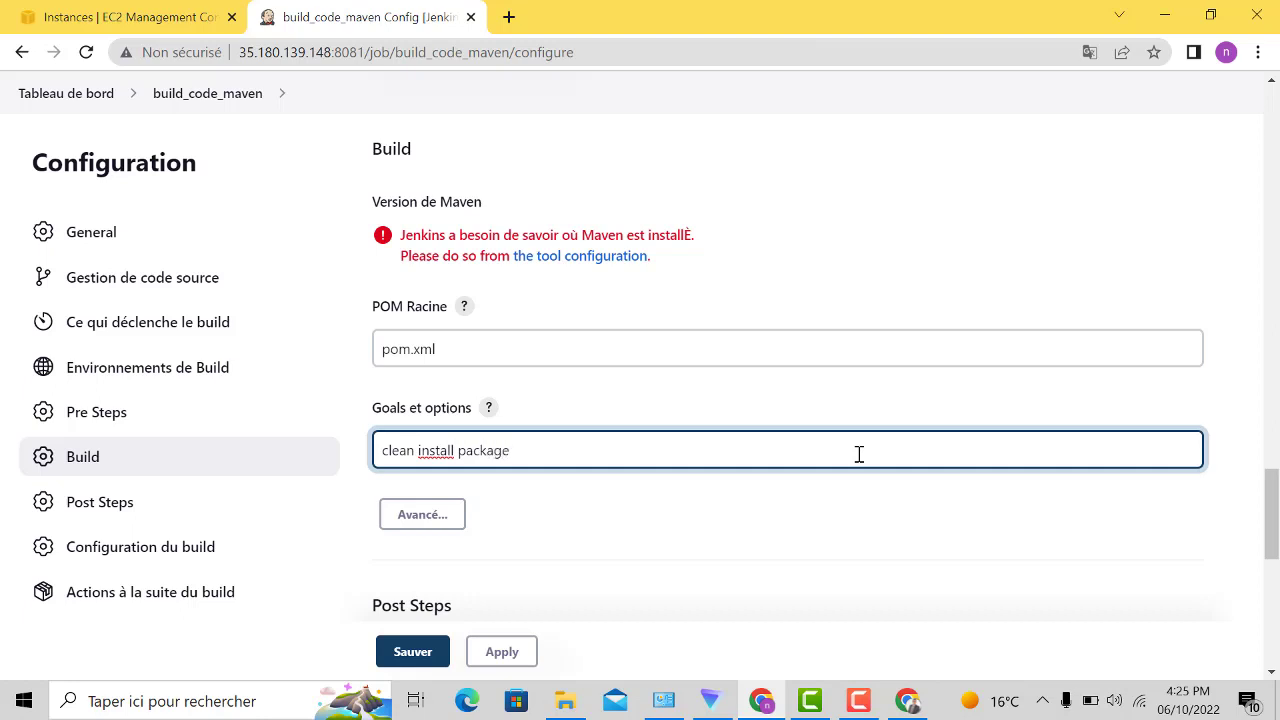
left_click(489, 659)
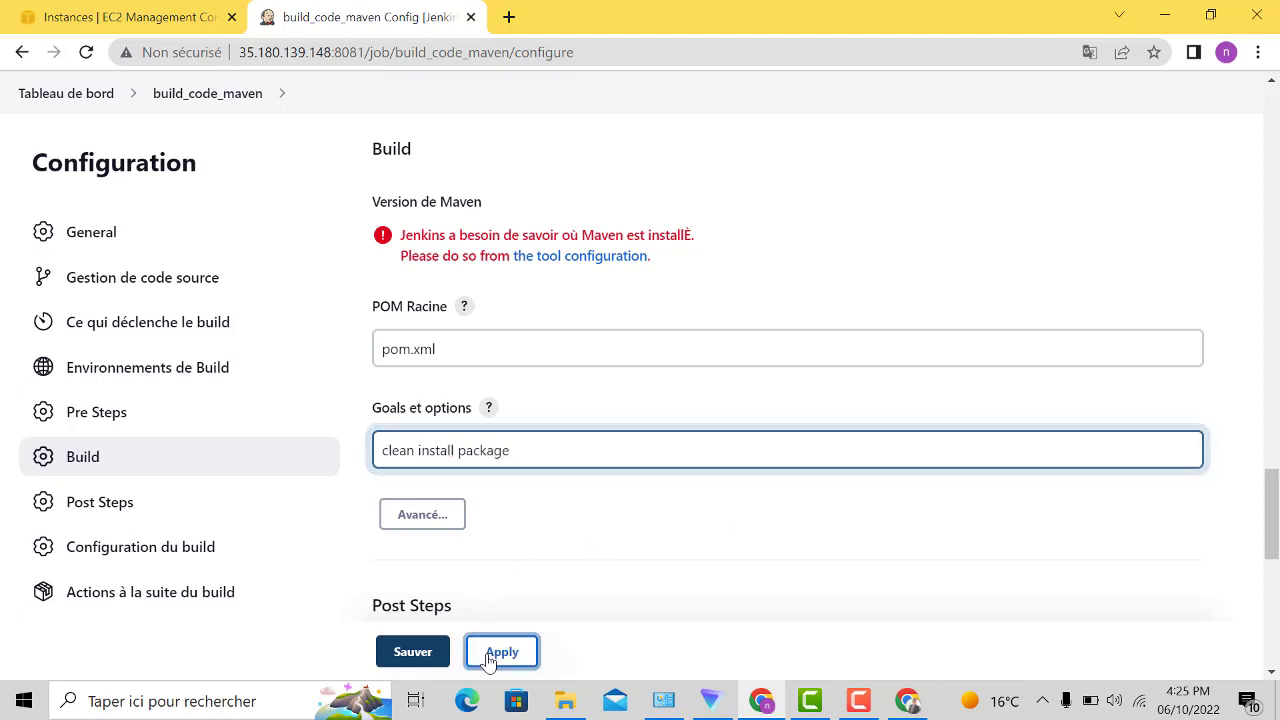
left_click(415, 660)
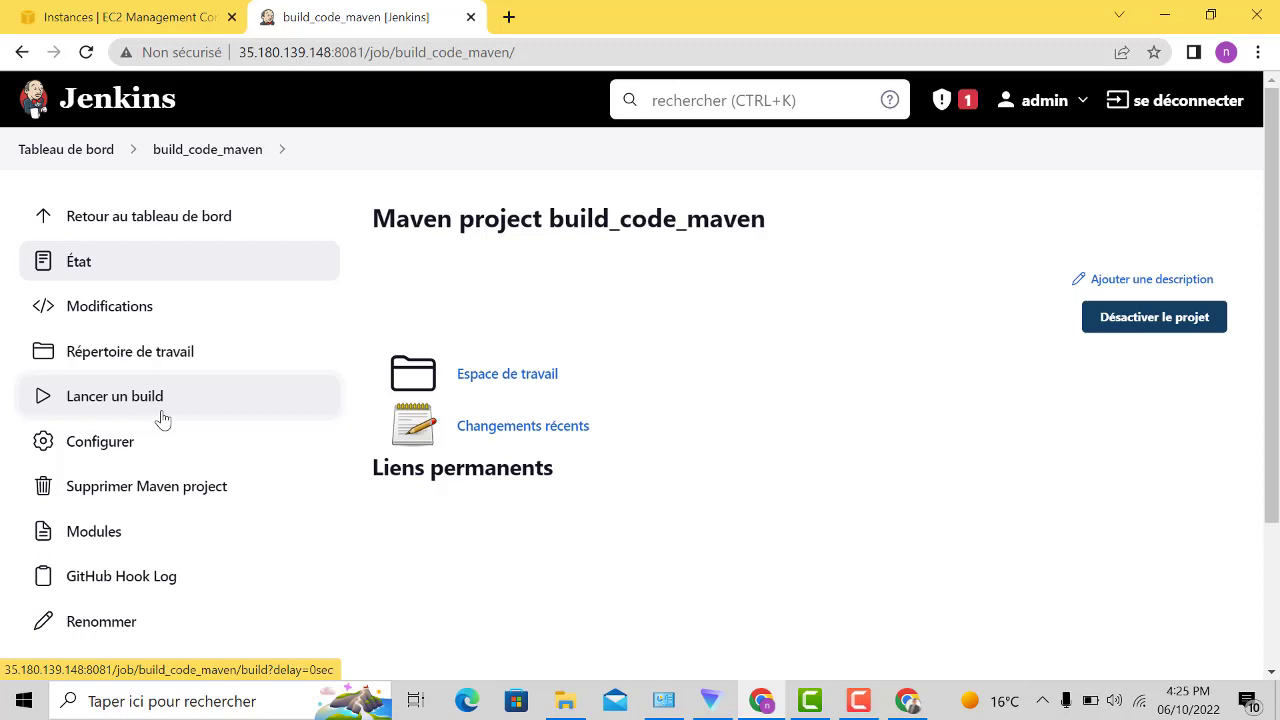
- Launch a build of build_code_maven and open the console output of build #1
left_click_drag(1275, 376, 1277, 507)
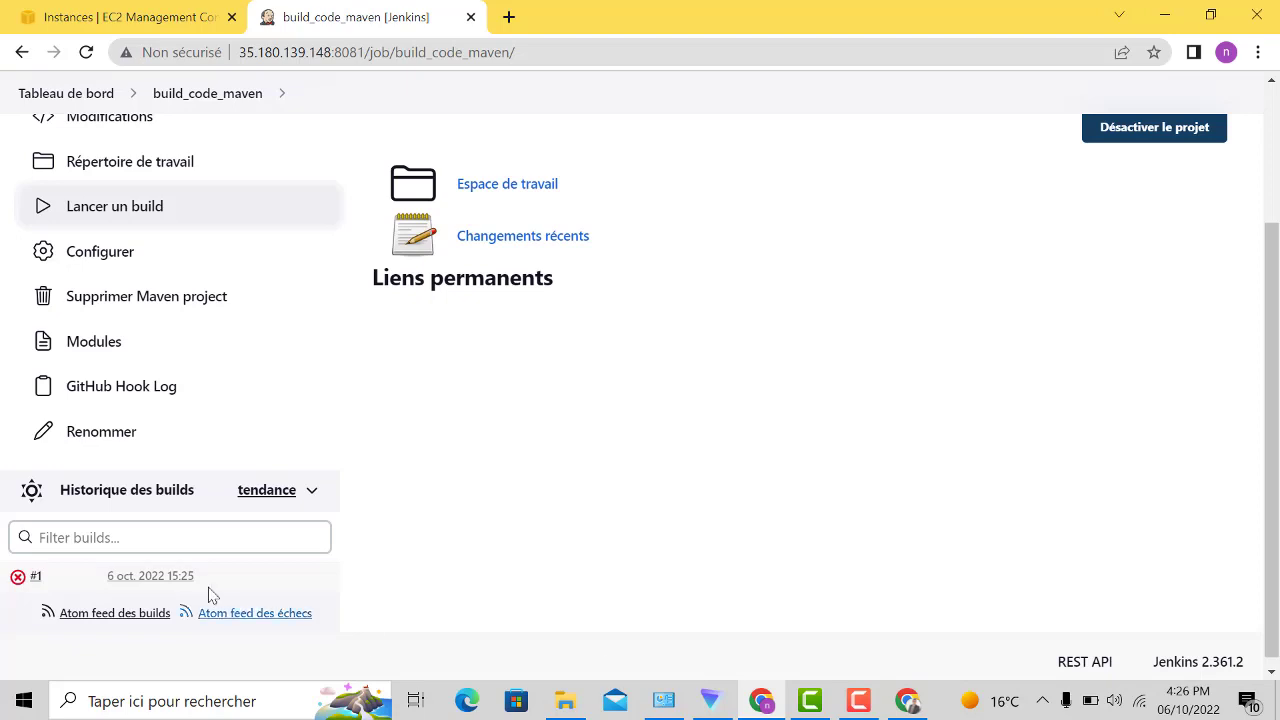
left_click(17, 580)
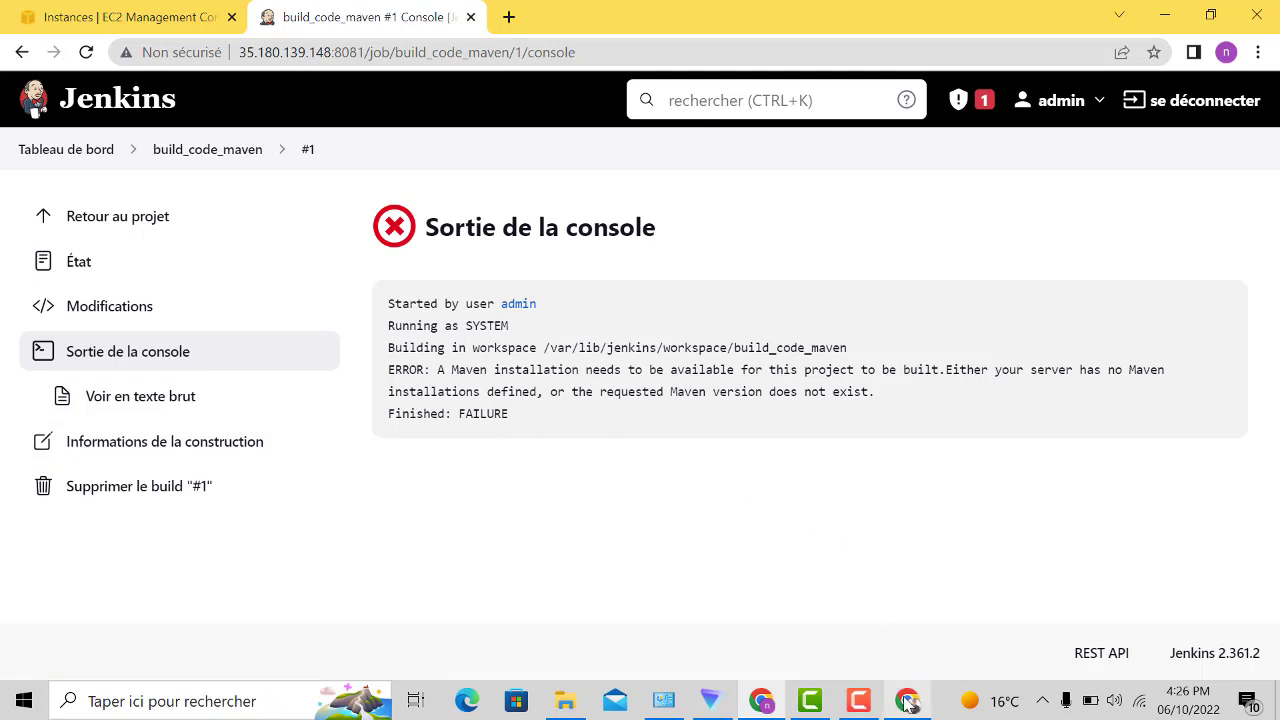
mouse_move(900, 708)
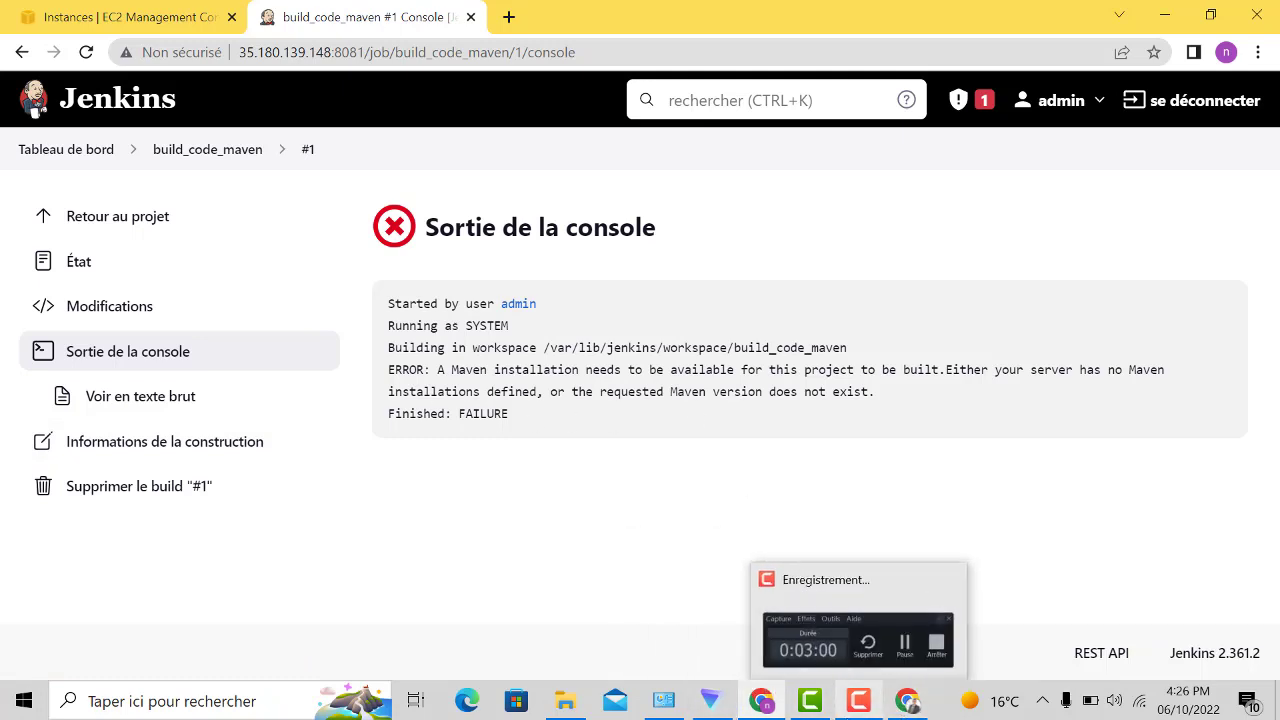
left_click(858, 701)
left_click(1191, 630)
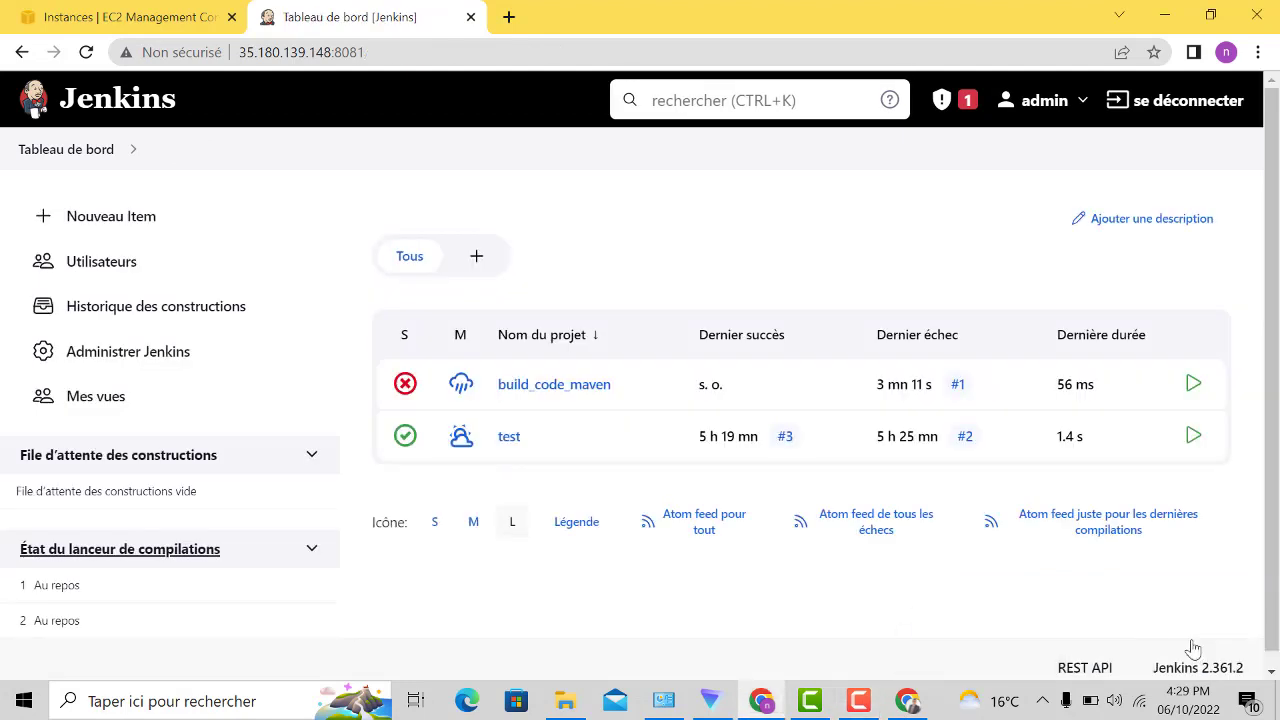
- Open Jenkins' global tool configuration, add a JDK installation and turn off its automatic installation
left_click(120, 352)
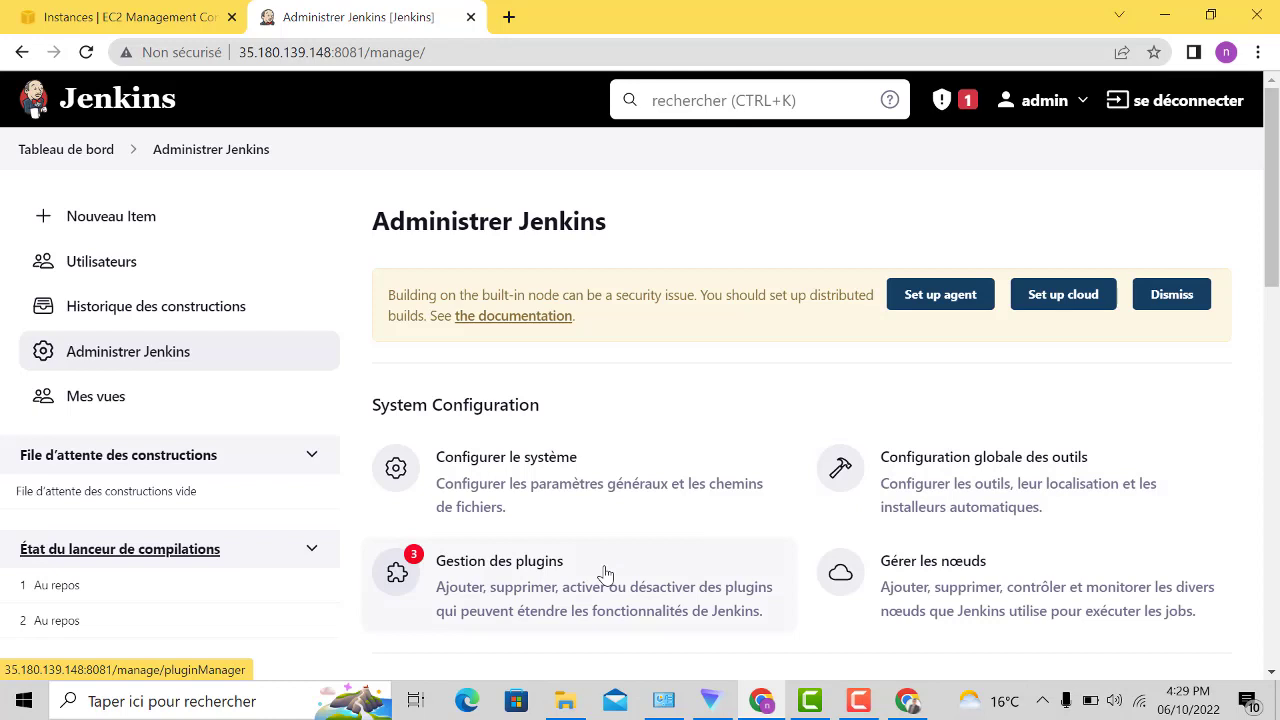
left_click(896, 485)
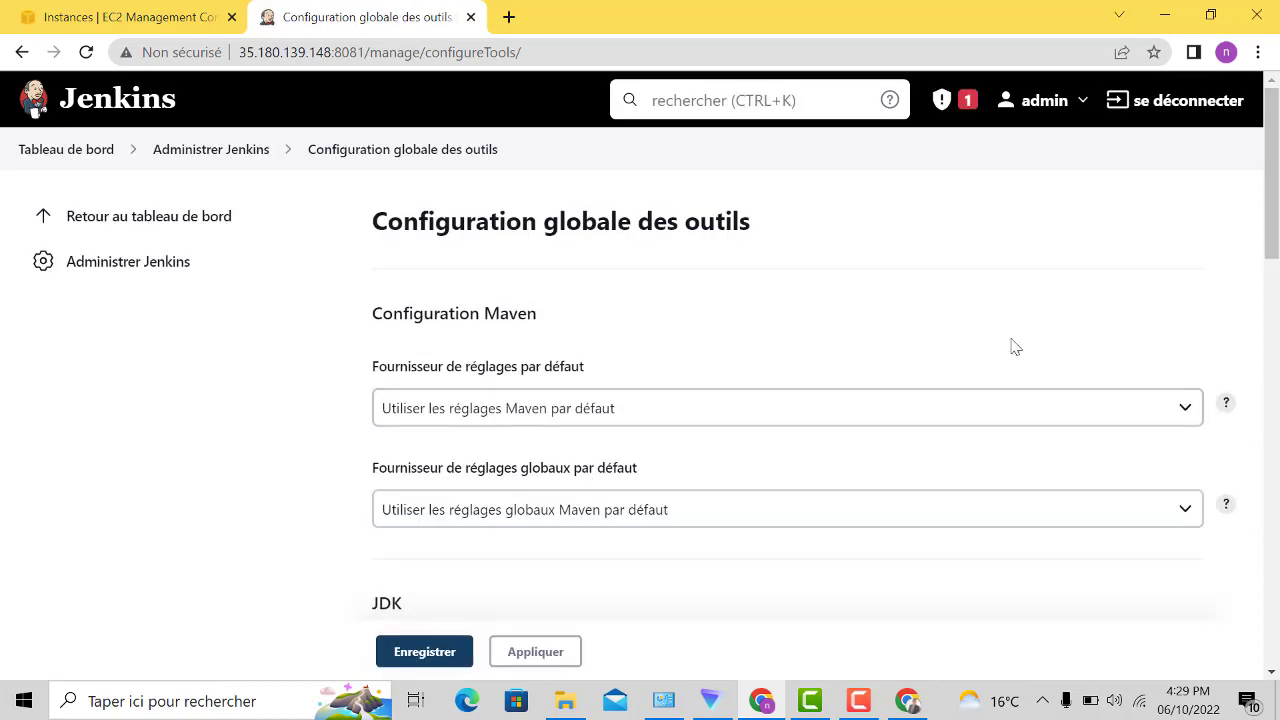
left_click_drag(1277, 178, 1275, 280)
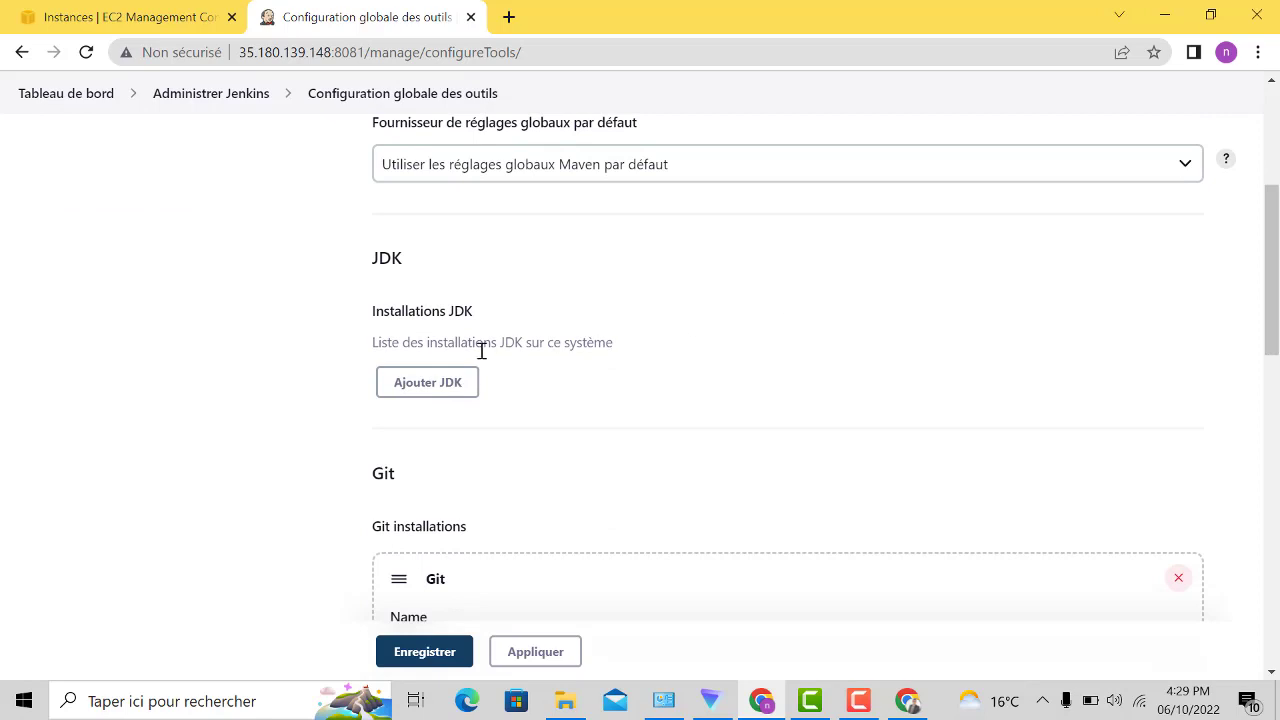
left_click(432, 397)
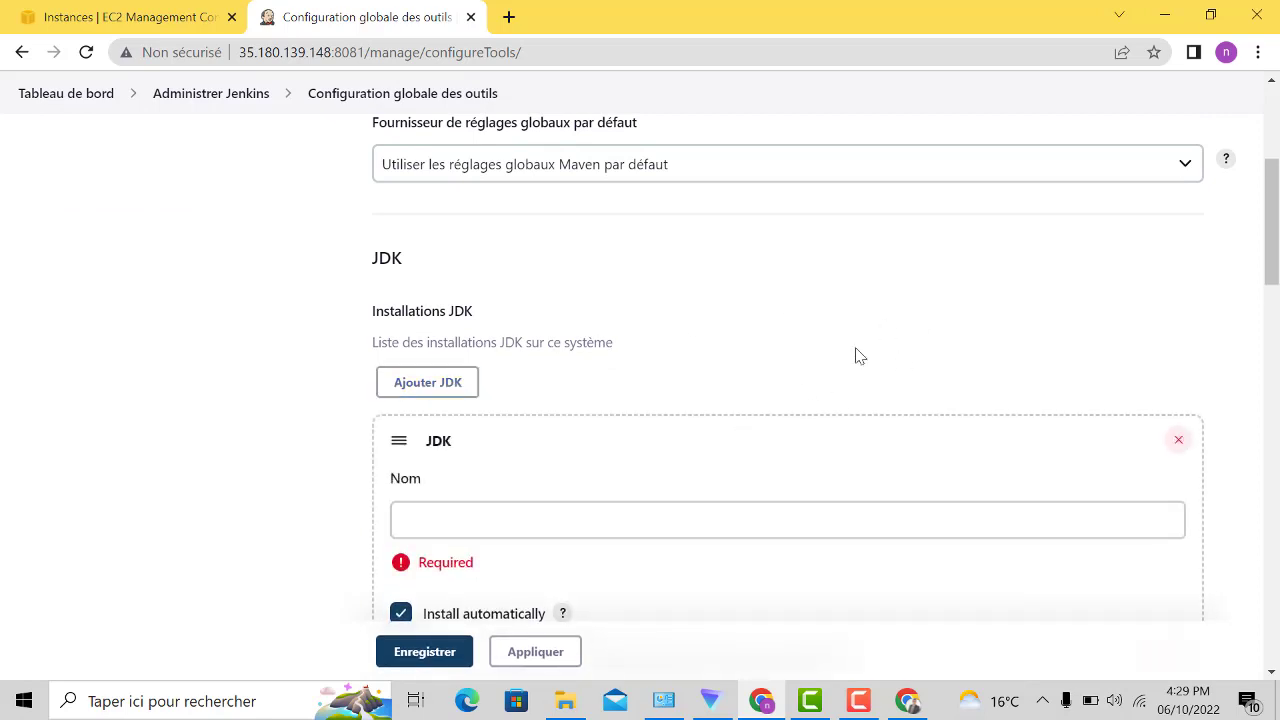
left_click_drag(1275, 210, 1275, 282)
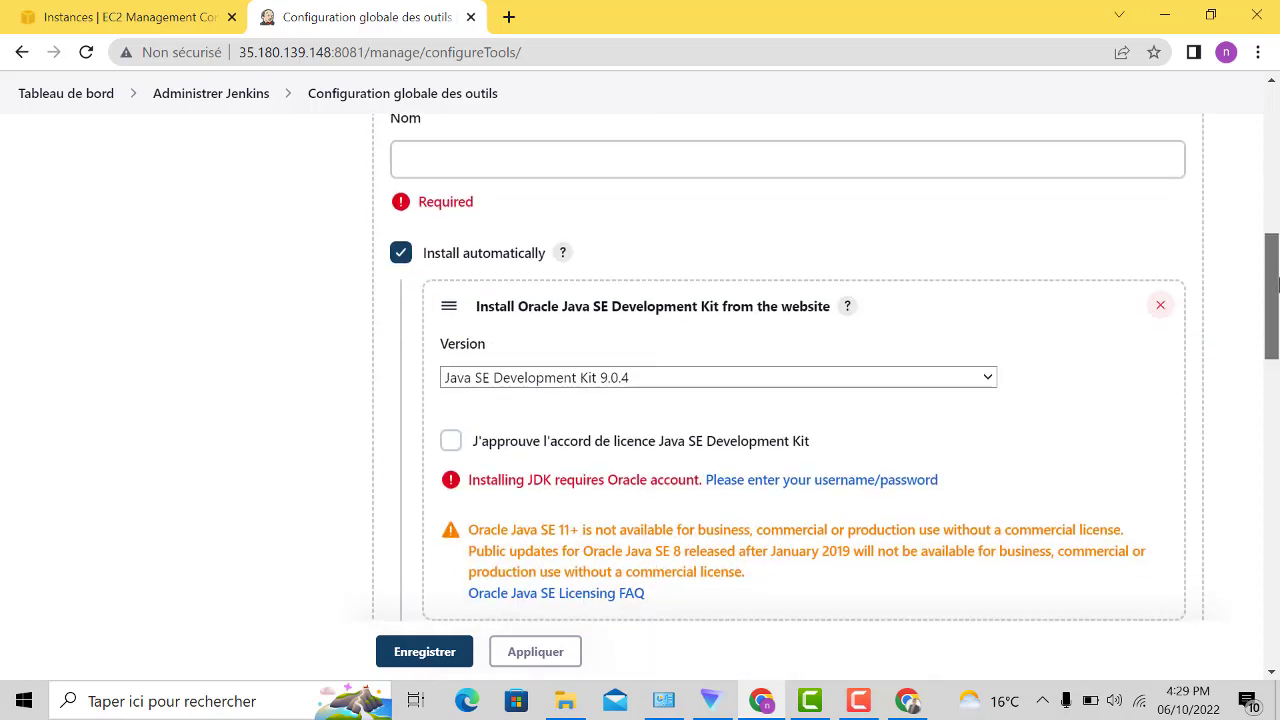
left_click(491, 255)
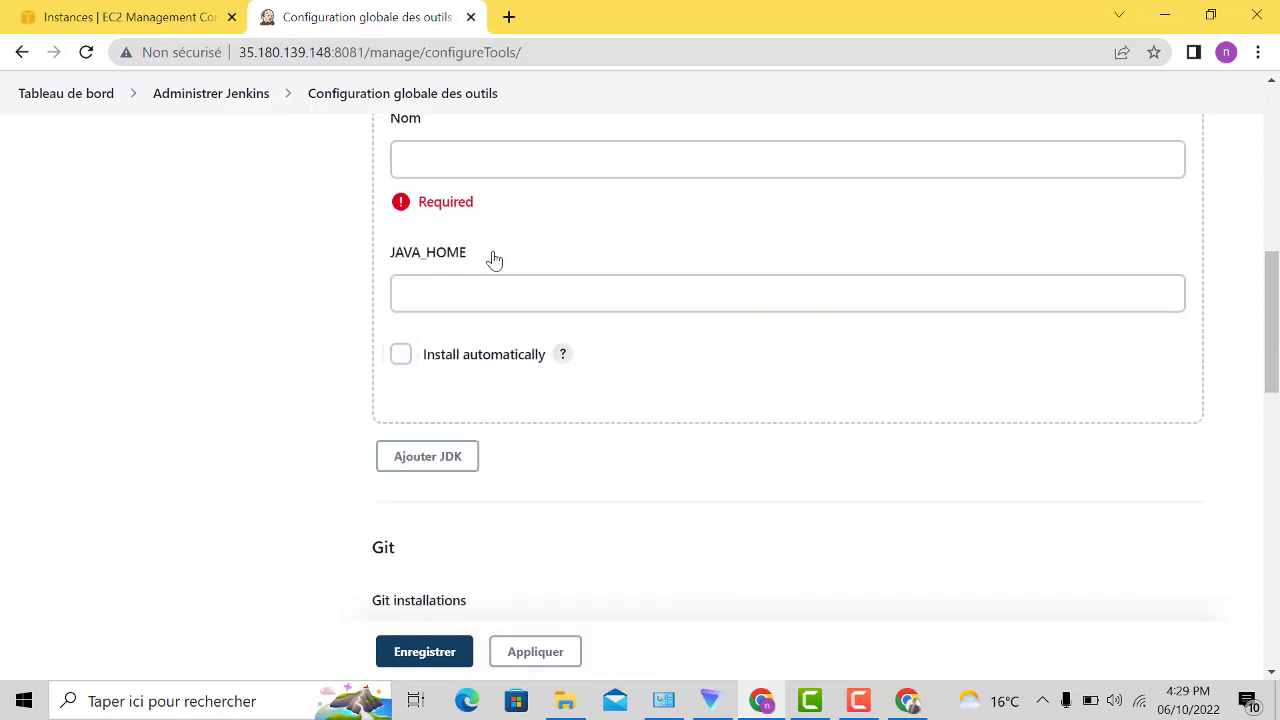
- Minimize the browser windows and launch MobaXterm from the desktop to reach the Jenkins server's terminal
left_click(494, 163)
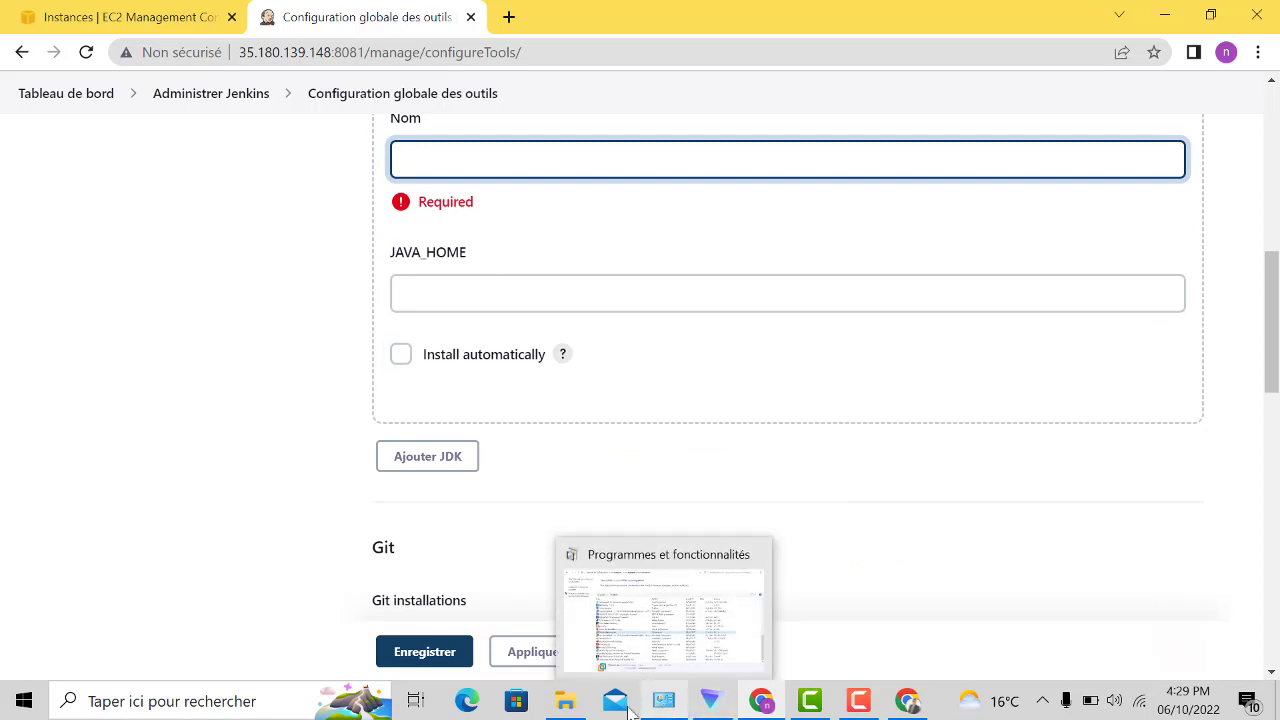
mouse_move(840, 706)
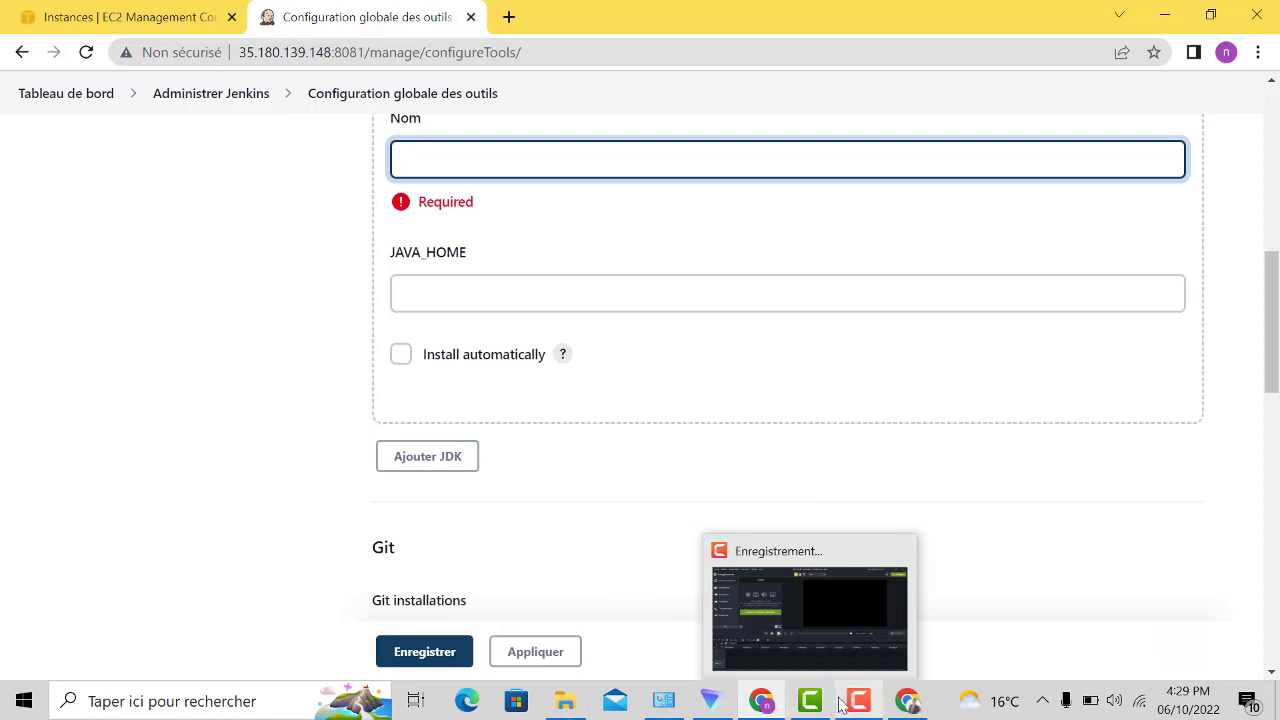
mouse_move(750, 706)
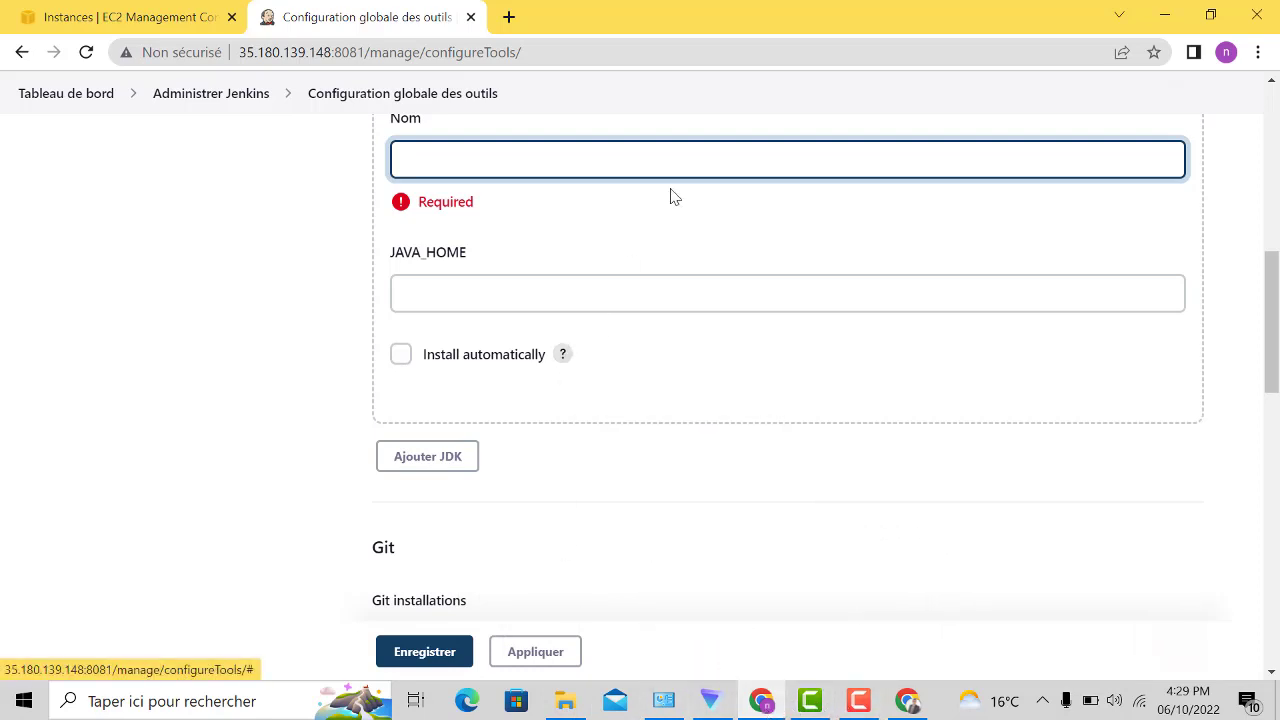
left_click(136, 17)
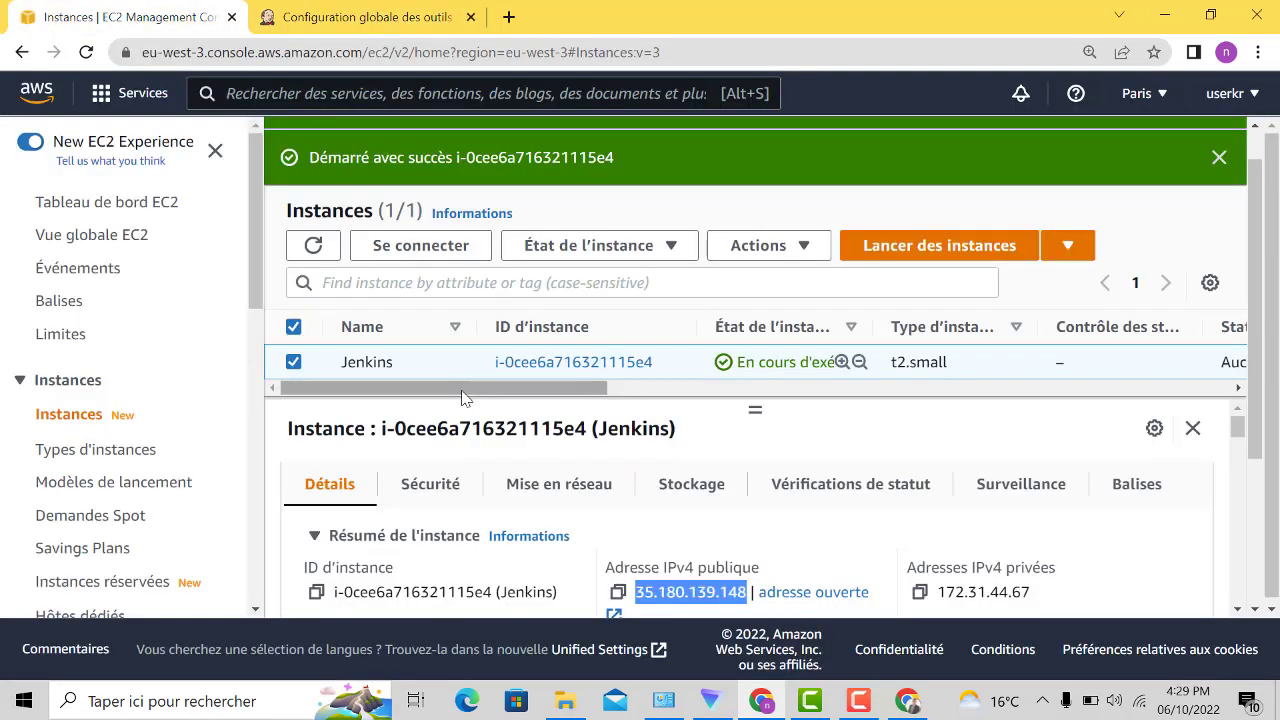
left_click(1166, 10)
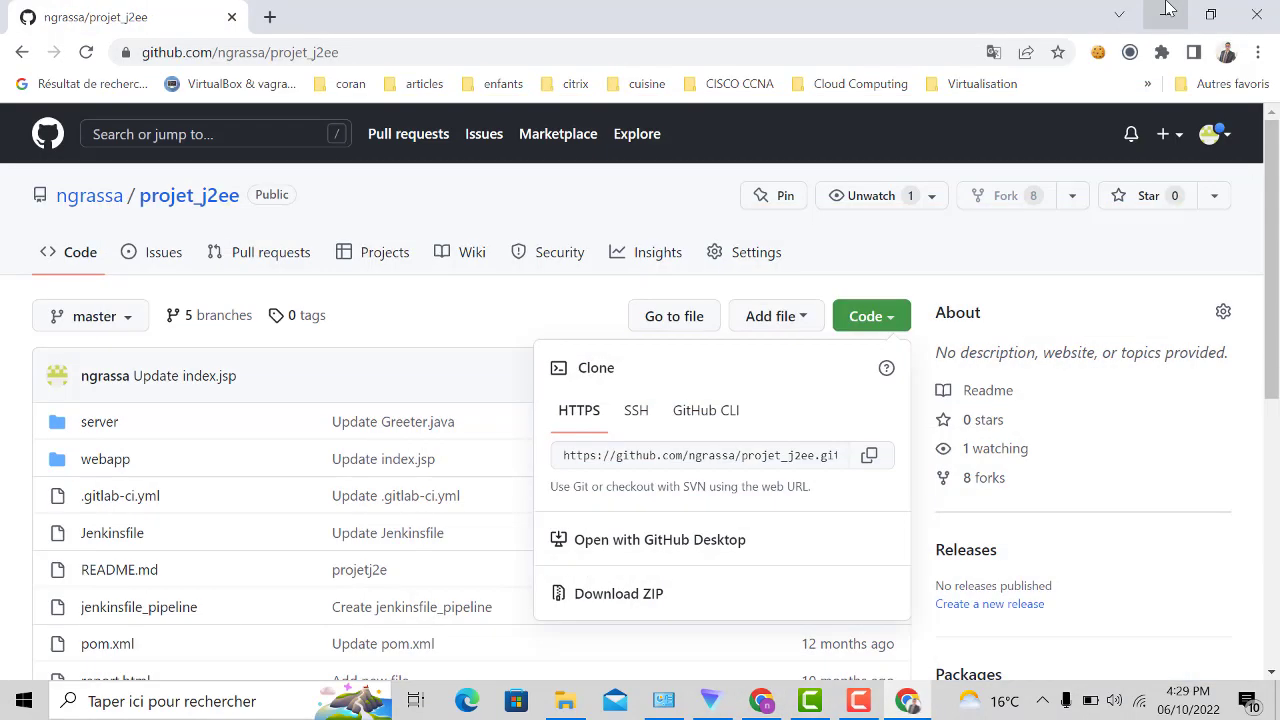
left_click(1166, 10)
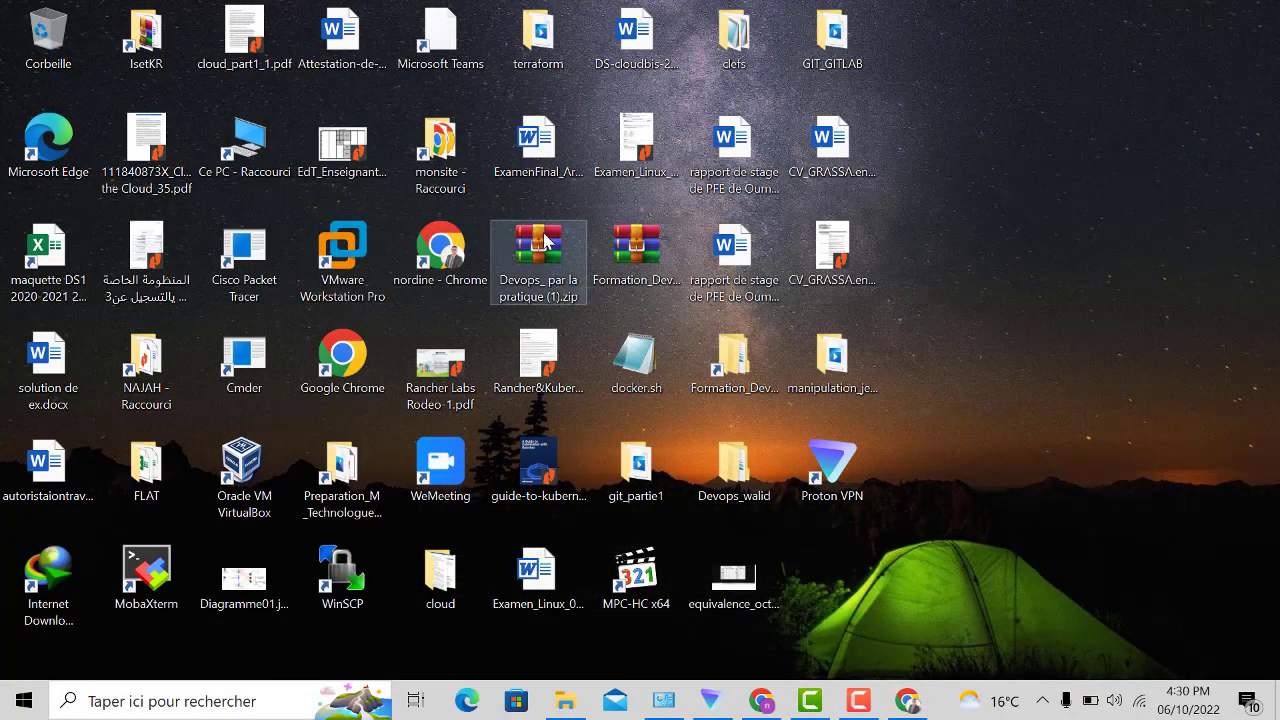
double_click(183, 555)
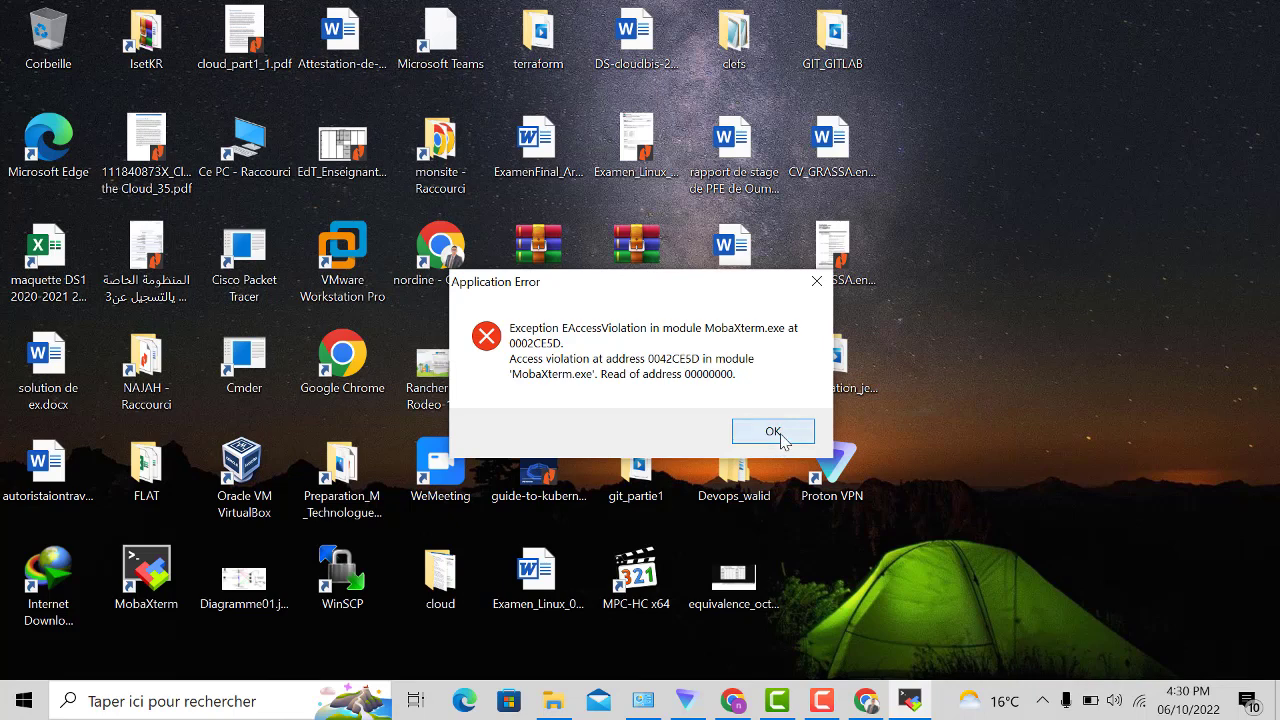
left_click(775, 432)
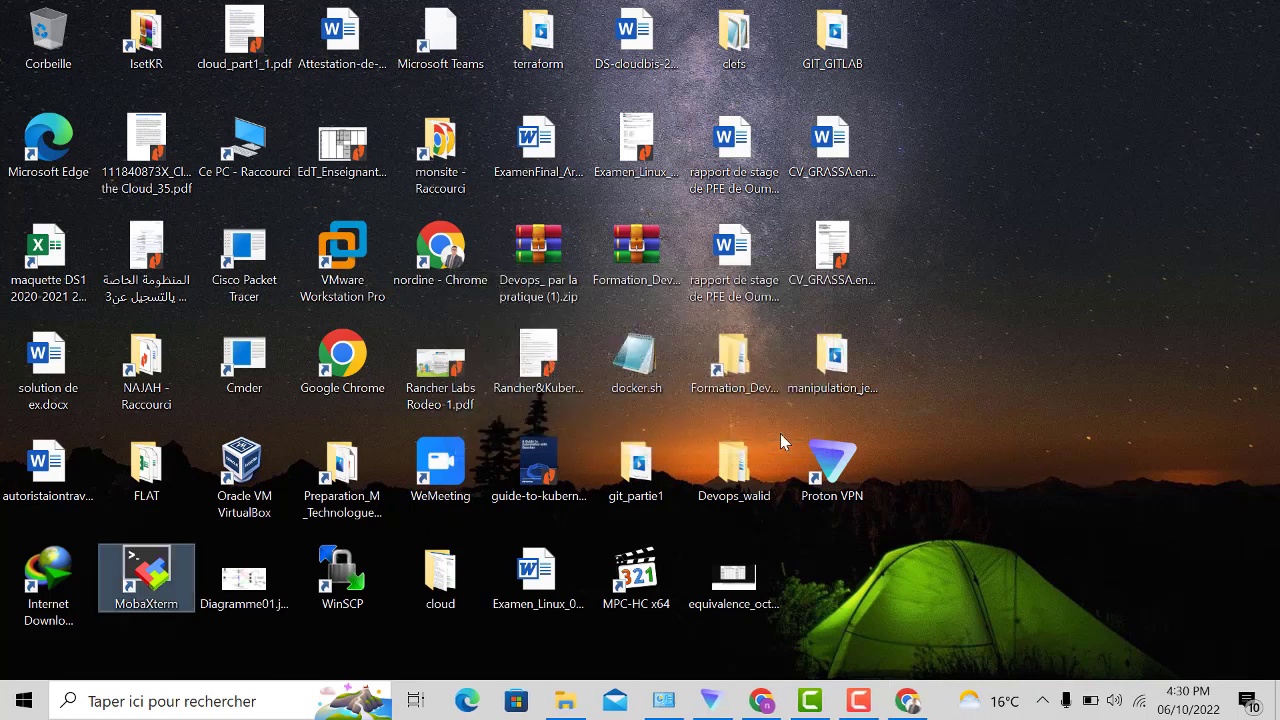
left_click(860, 703)
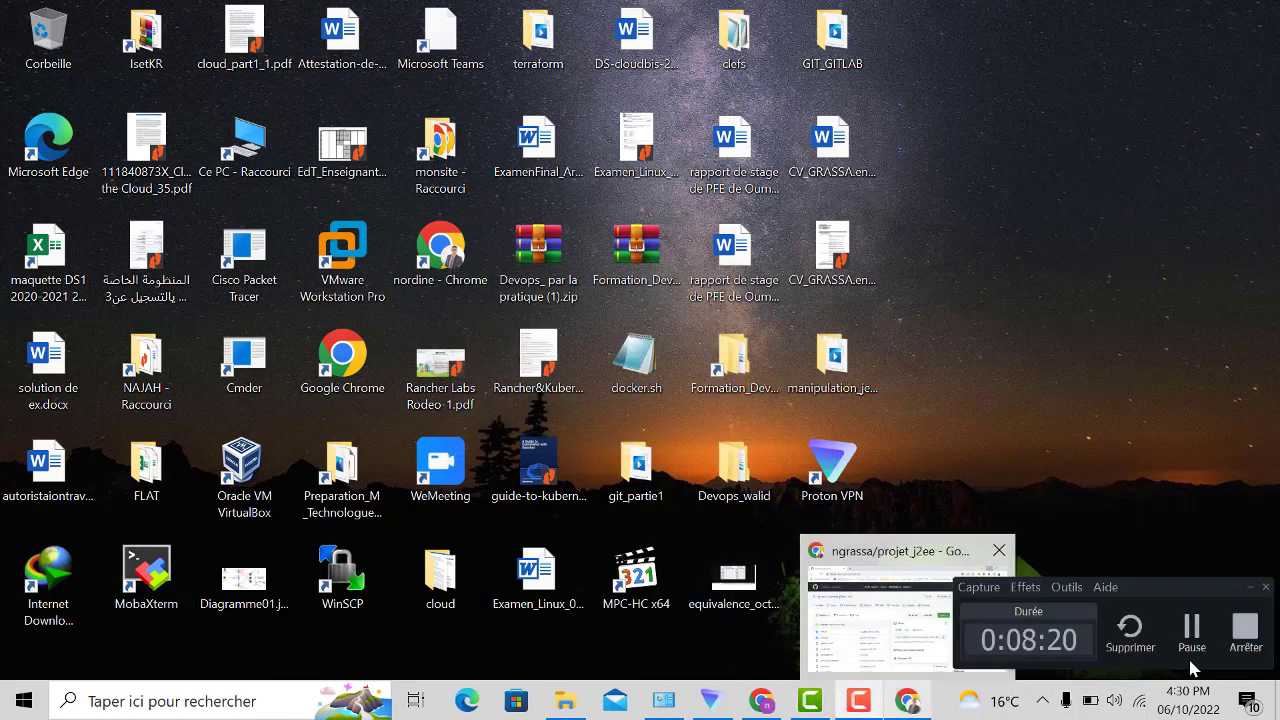
left_click(1191, 630)
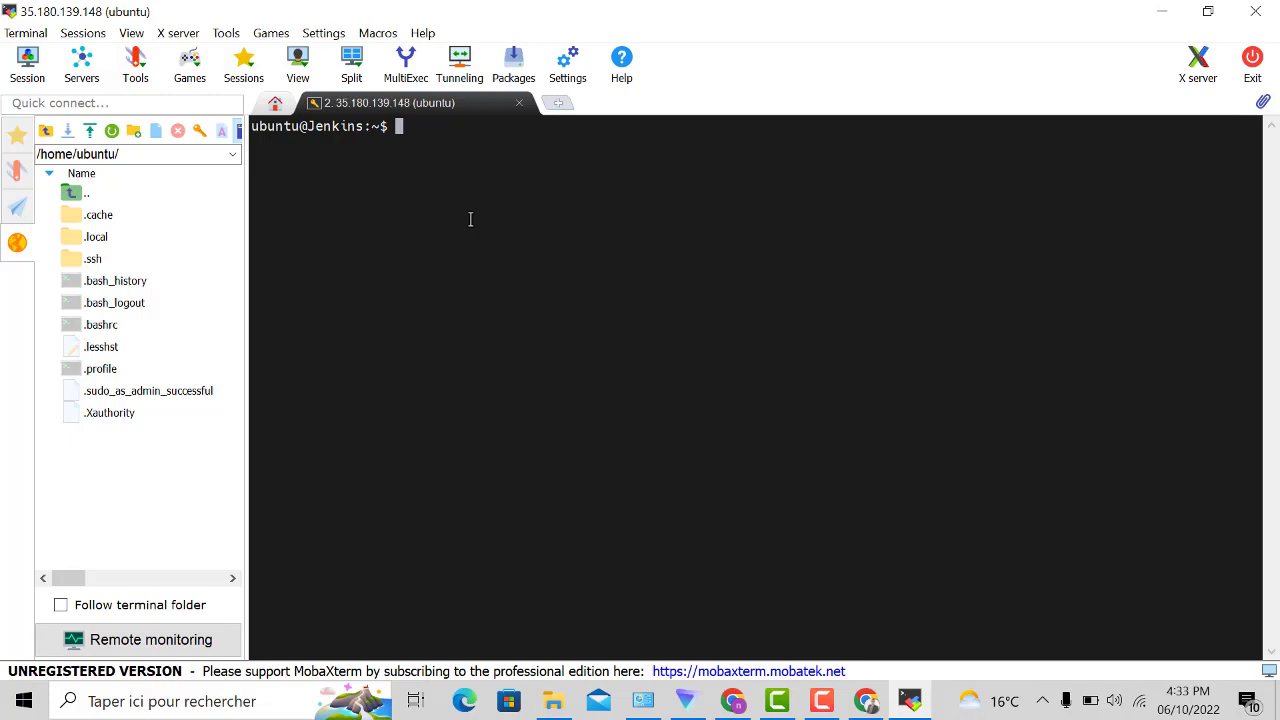
- Check the server's JAVA_HOME environment variable with echo $JAVA_HOME
type("echo $JAVA_HOME")
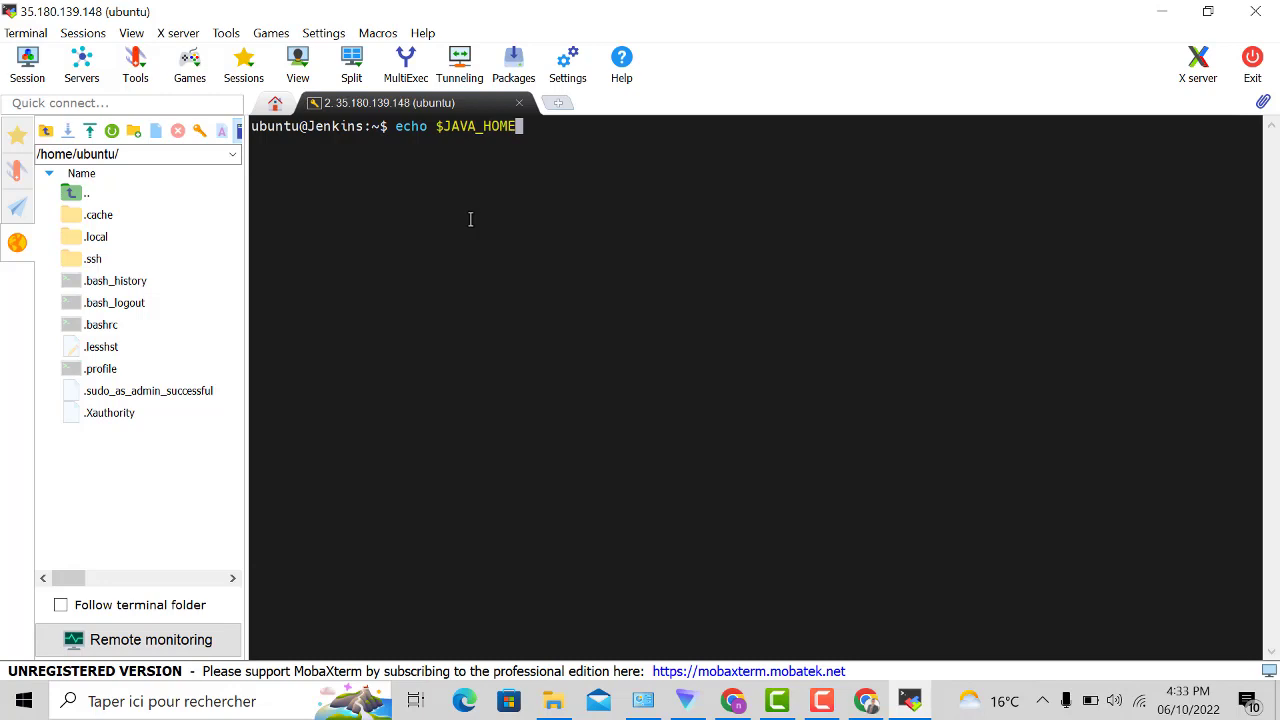
key("Return")
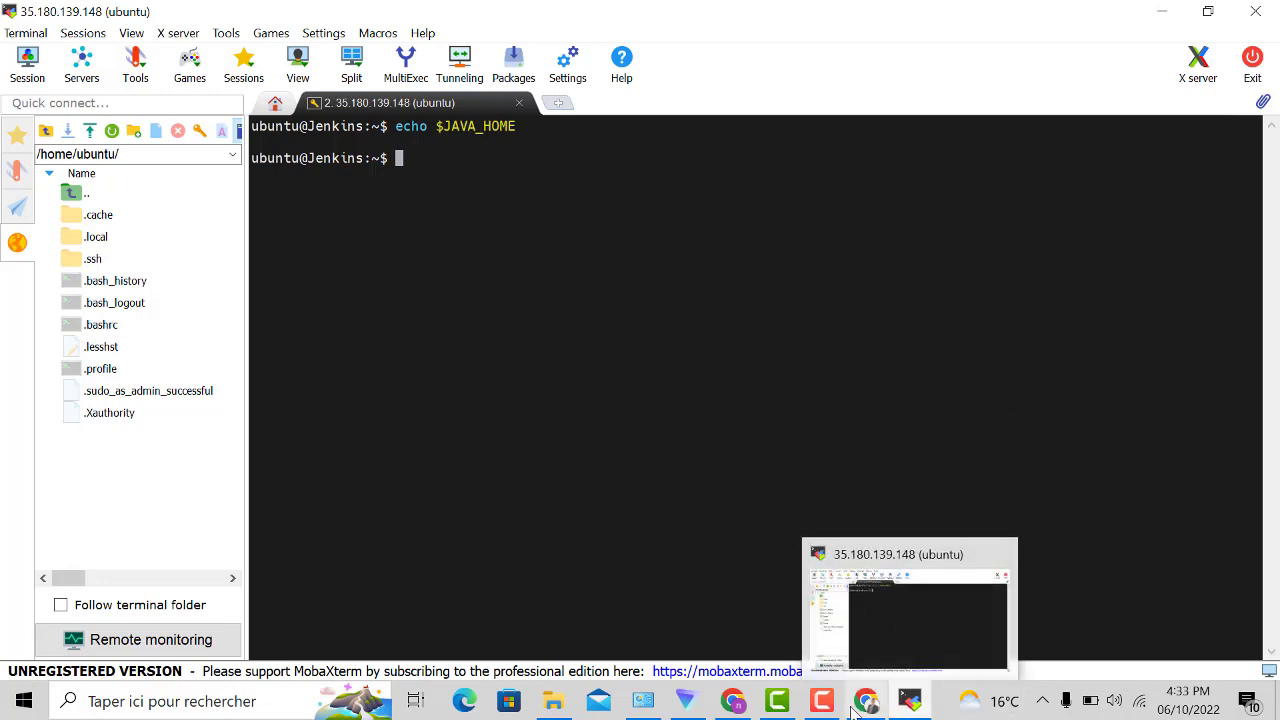
left_click(821, 700)
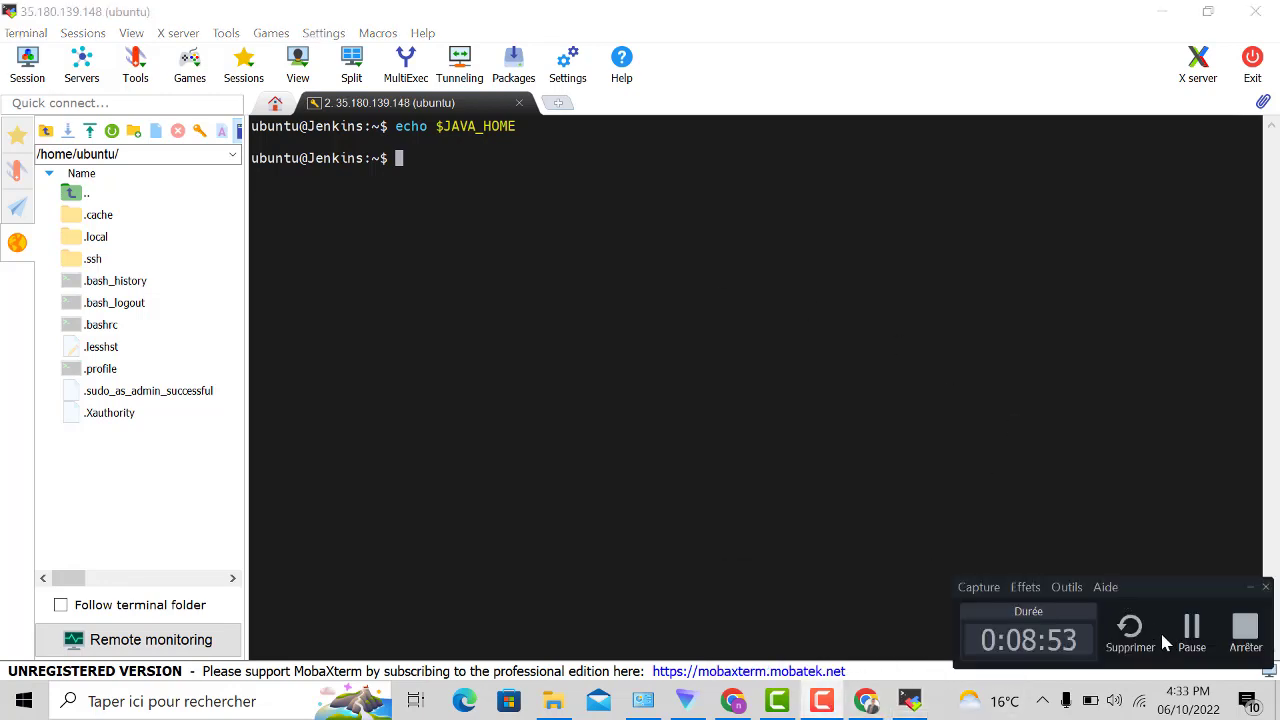
left_click(1185, 640)
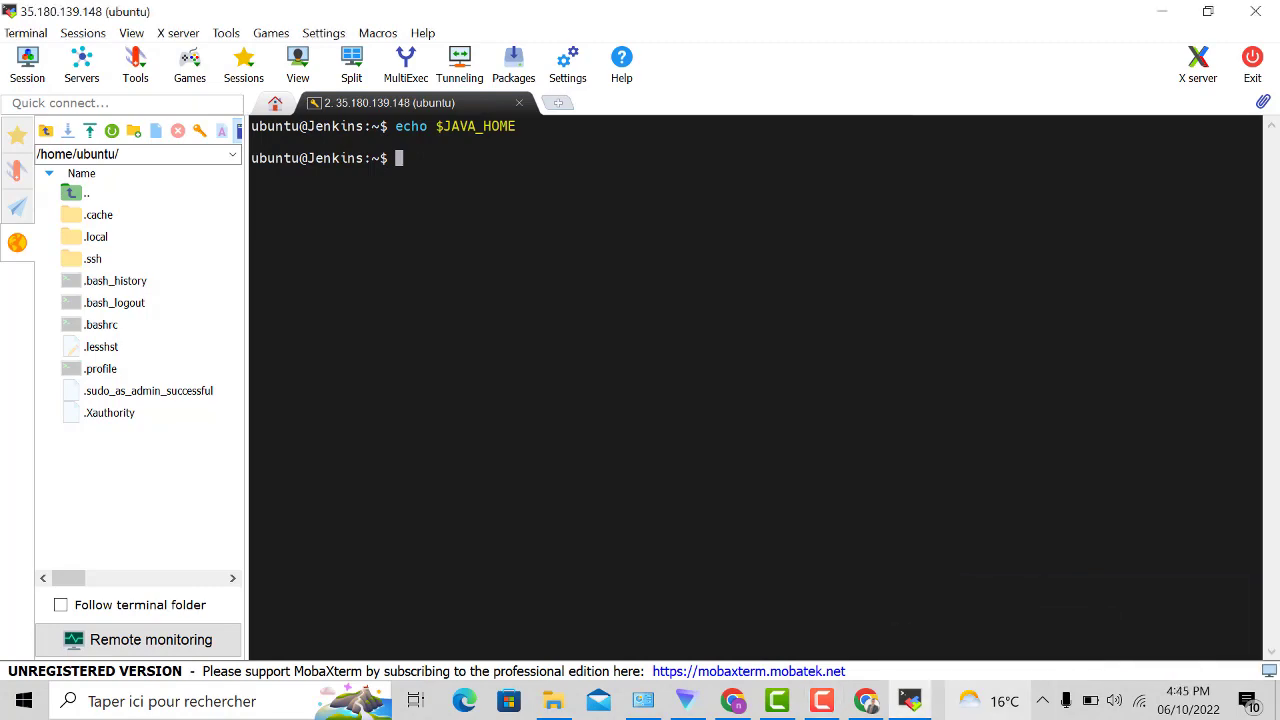
- Switch to Chrome and open the Ingénierie Système et Réseaux Informatique website in a new tab
left_click(866, 700)
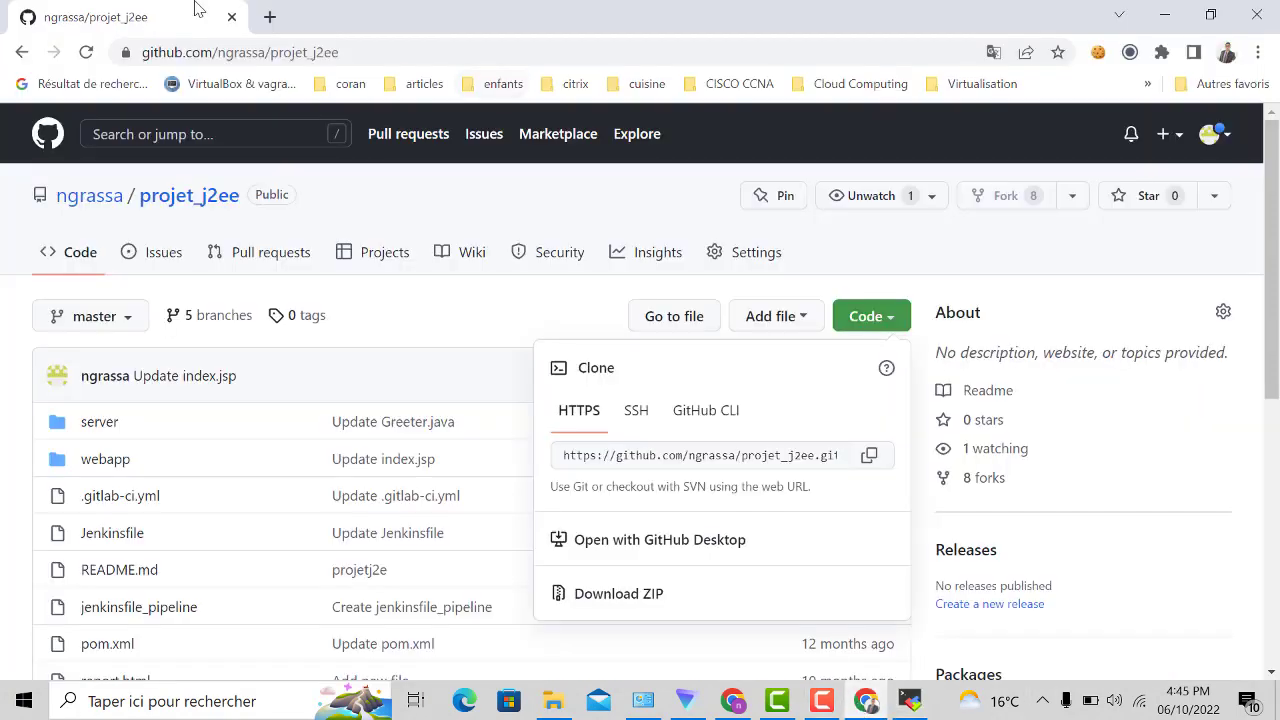
left_click(270, 17)
type("NG")
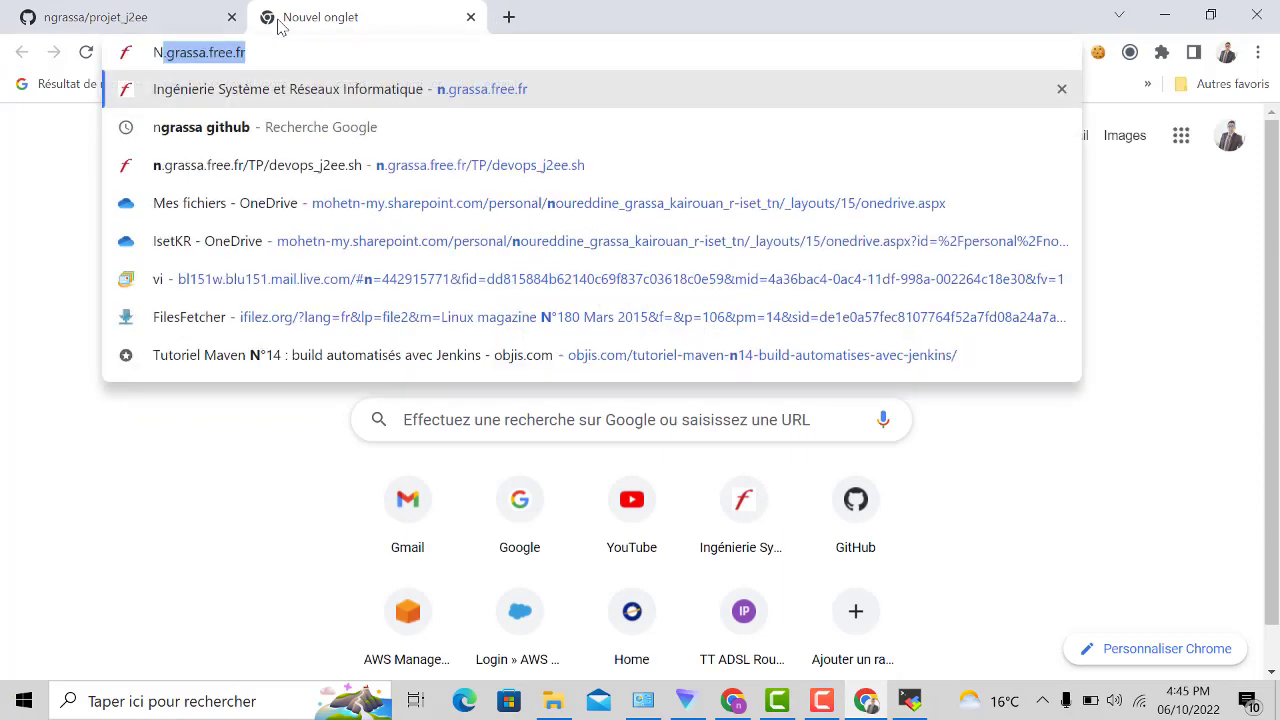
key("BackSpace")
key("BackSpace")
key("BackSpace")
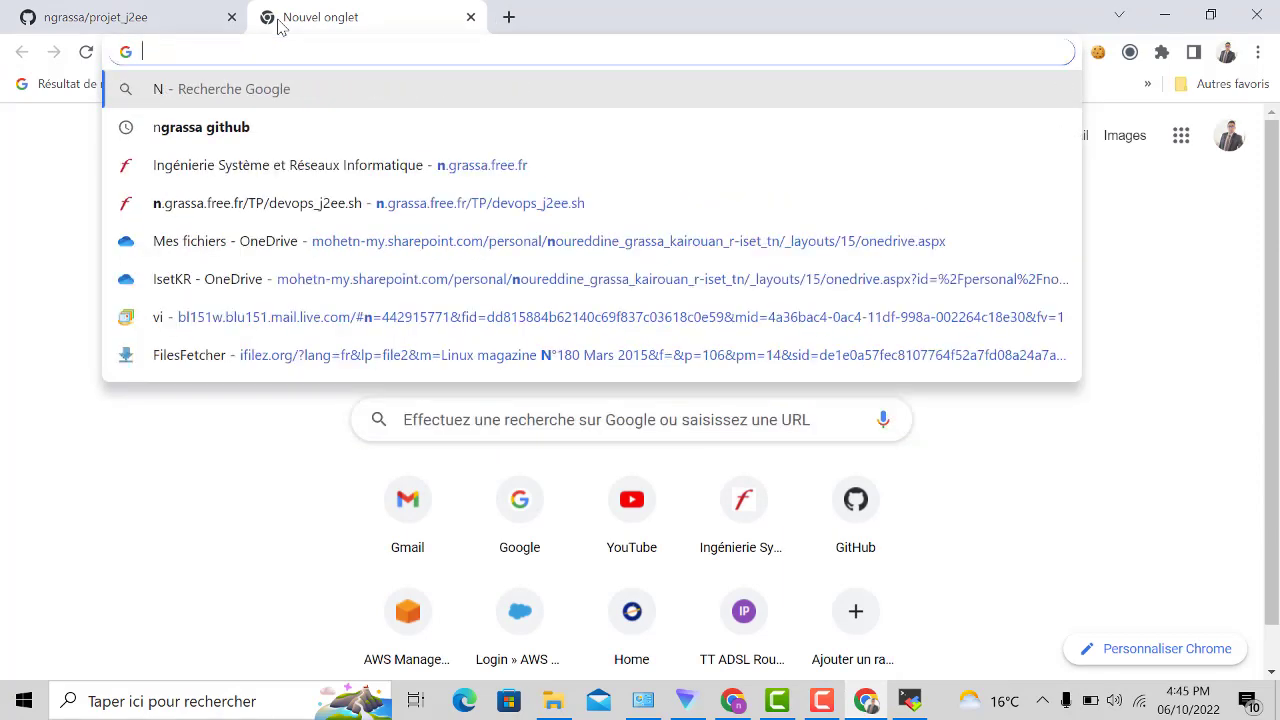
type("ngra")
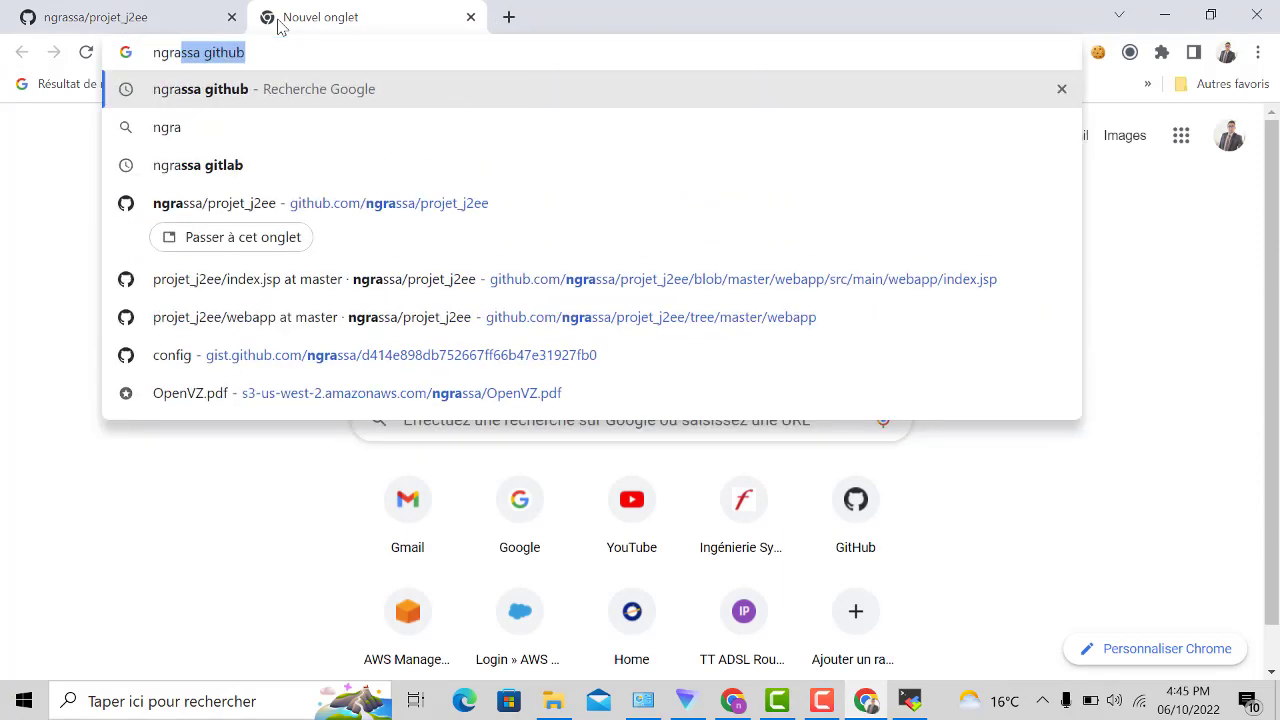
type("ssa githu")
key("BackSpace")
key("BackSpace")
key("BackSpace")
key("BackSpace")
key("BackSpace")
key("BackSpace")
key("BackSpace")
key("BackSpace")
key("BackSpace")
key("BackSpace")
key("BackSpace")
key("BackSpace")
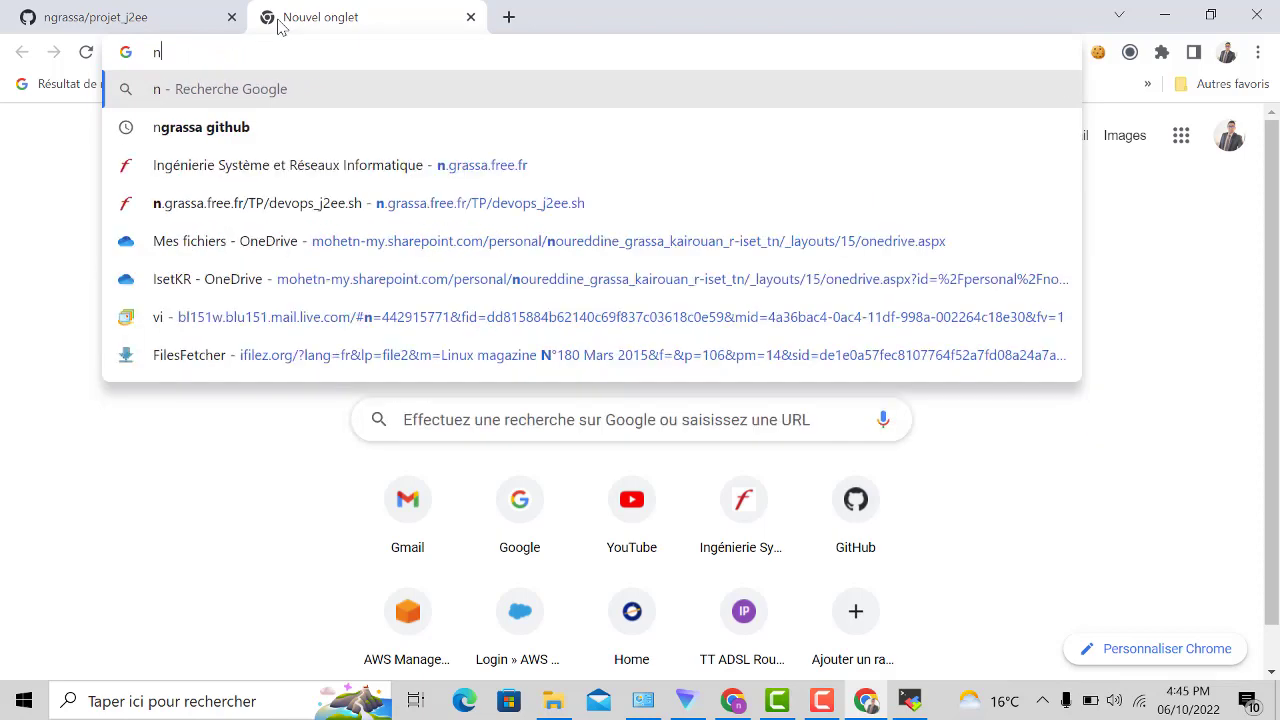
left_click(435, 162)
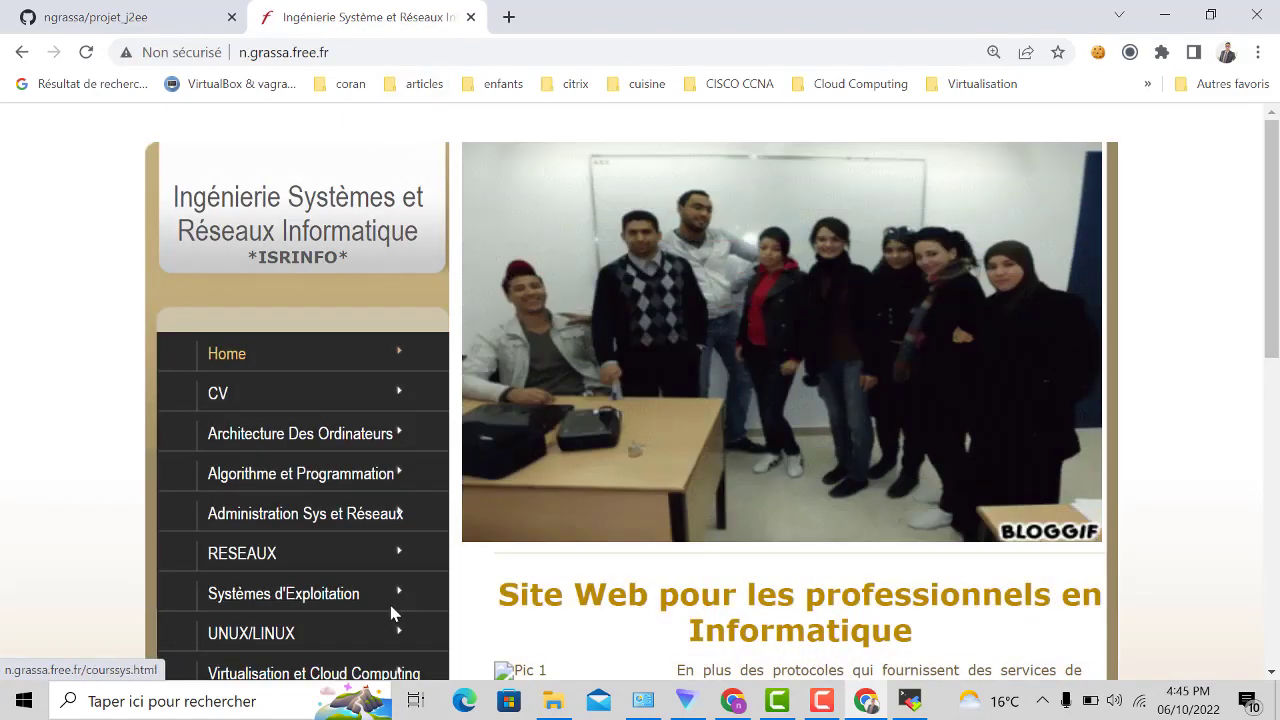
- Open the Atelier1 projet_j2ee script from the site's DevOps page and copy its entire content
left_click_drag(1271, 220, 1271, 386)
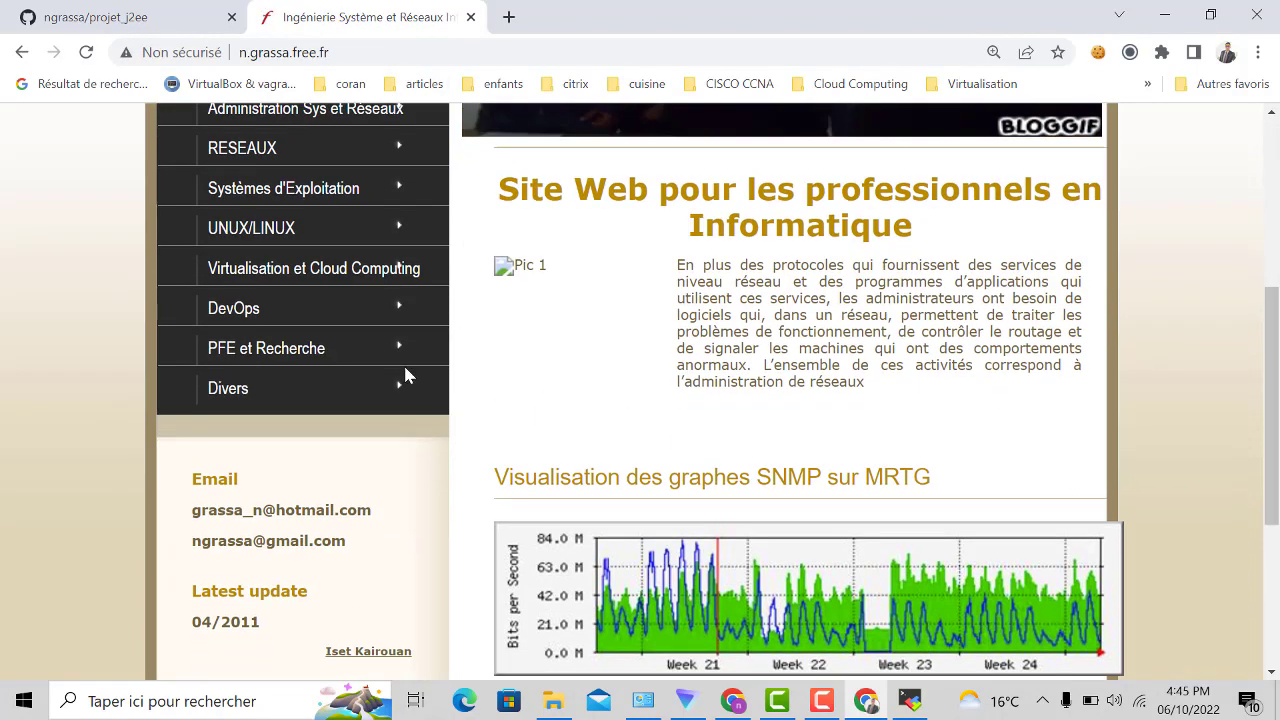
left_click(246, 309)
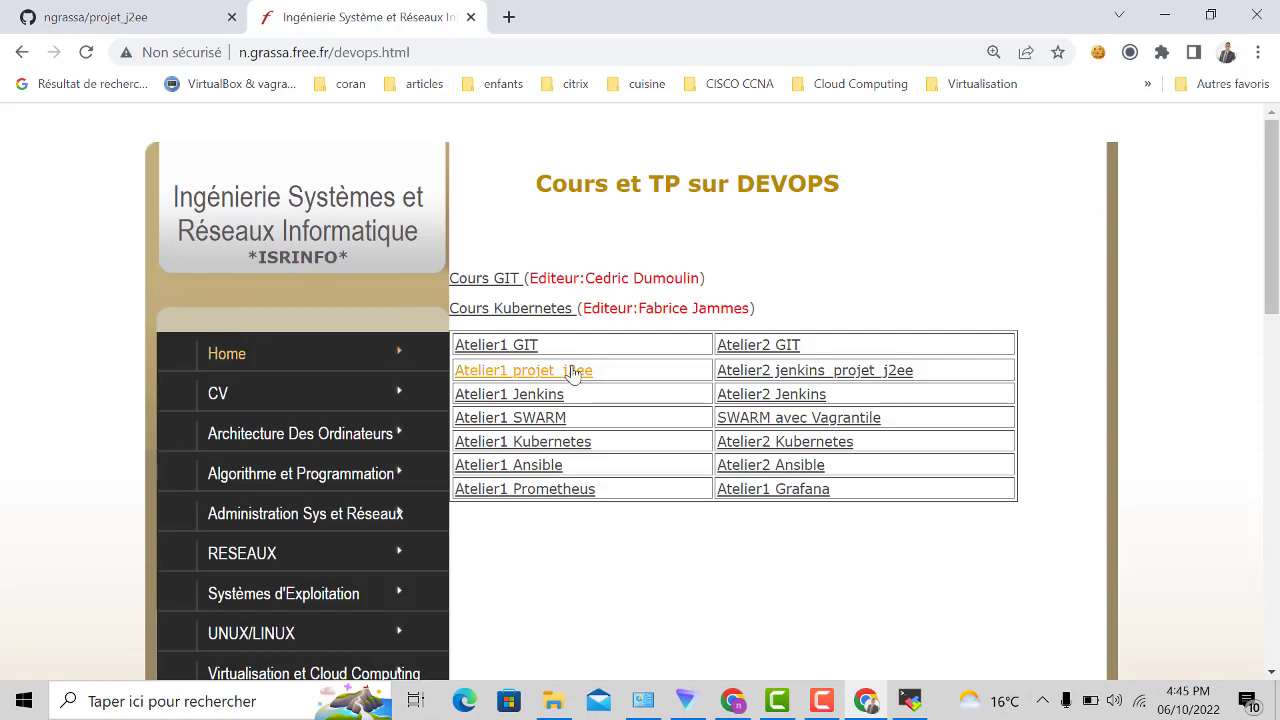
left_click(573, 372)
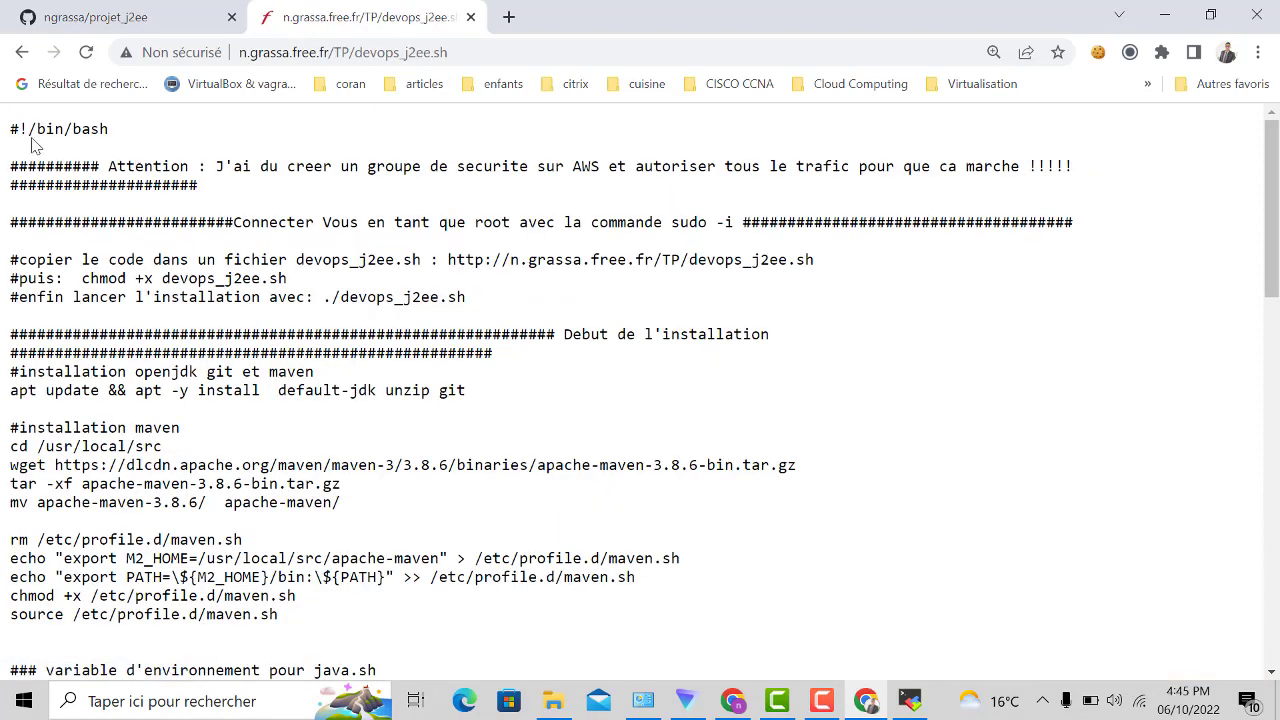
key("ctrl+a")
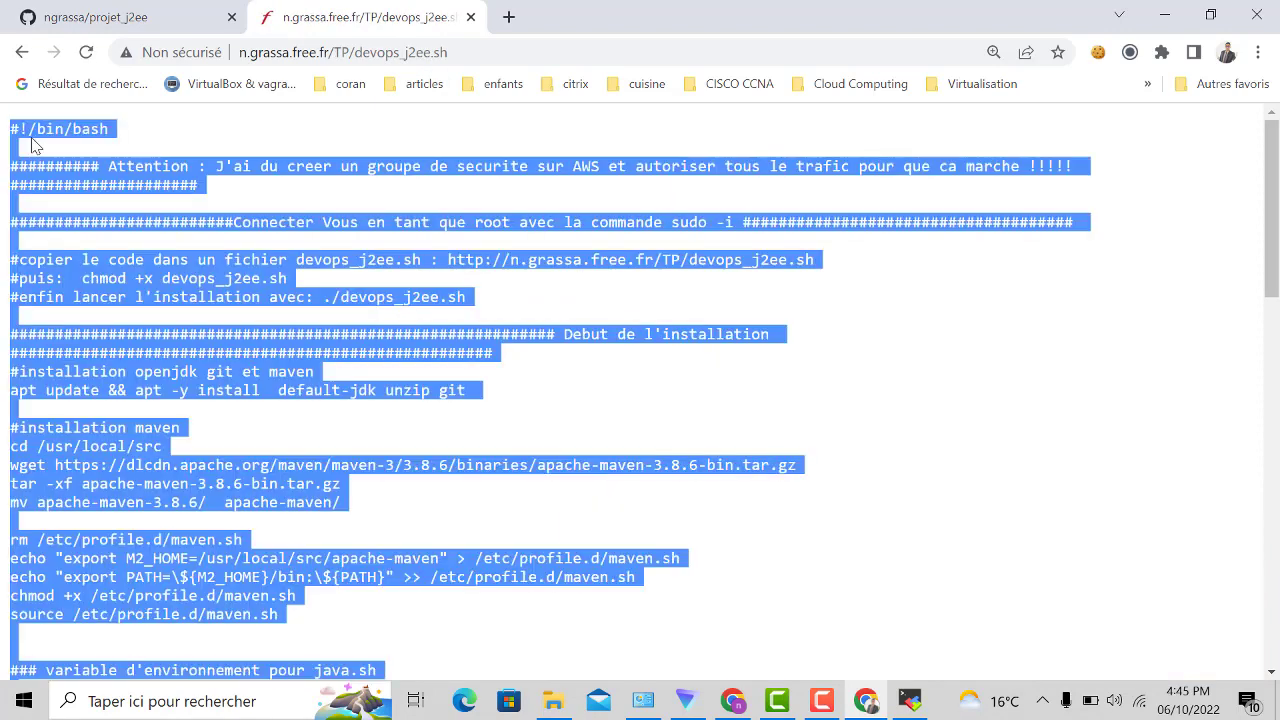
right_click(146, 280)
left_click(188, 288)
- Switch to MobaXterm, create jee.sh in nano with the copied script as its content, and save it
left_click(910, 702)
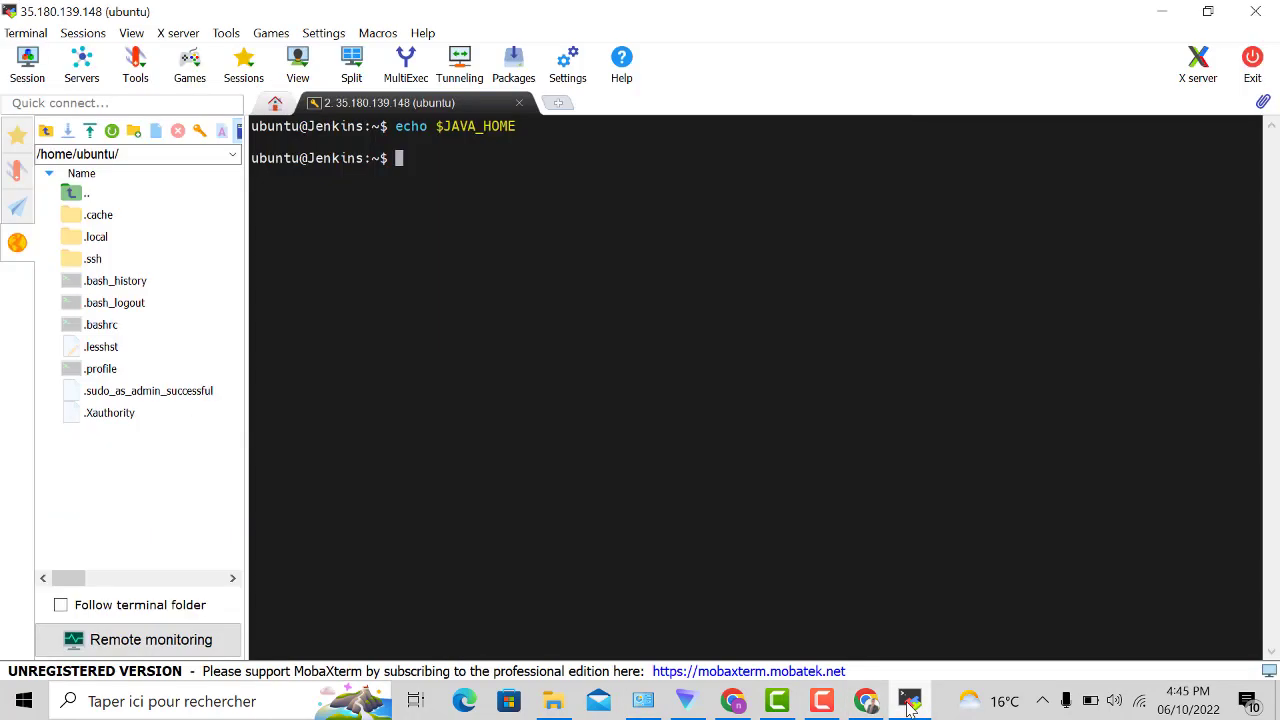
type("nano ")
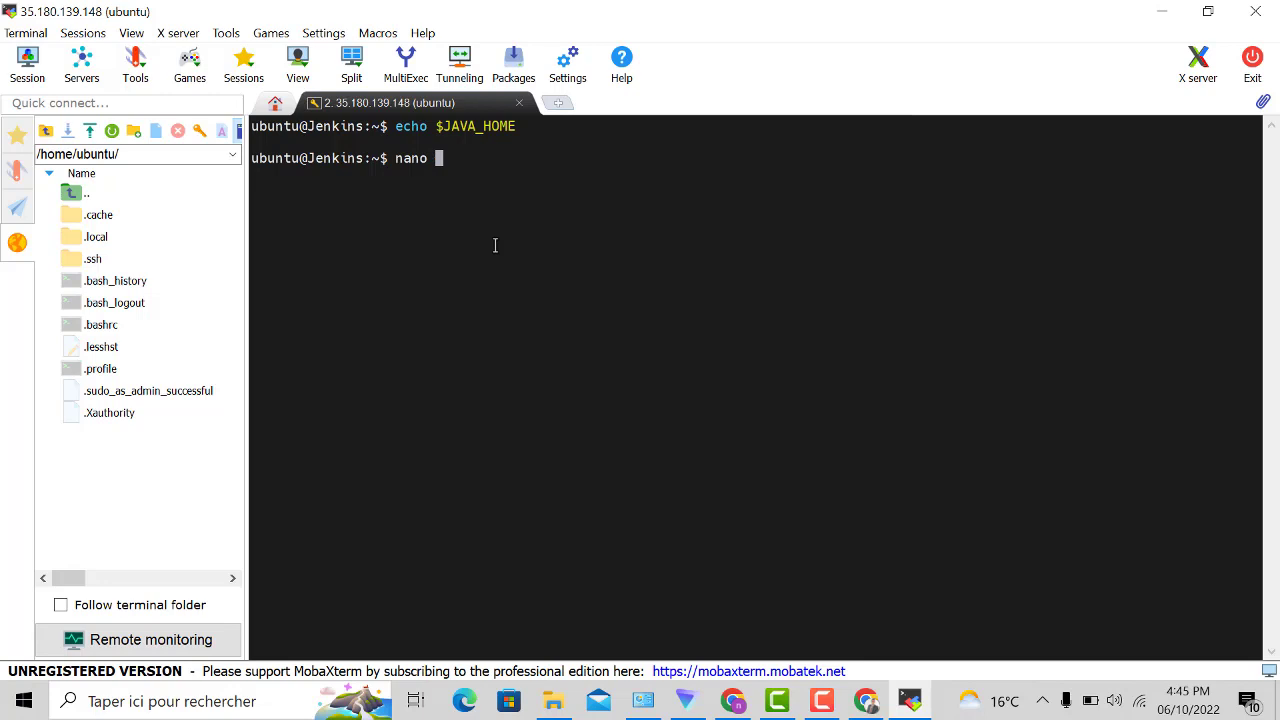
type("jee.sh")
key("Return")
right_click(494, 245)
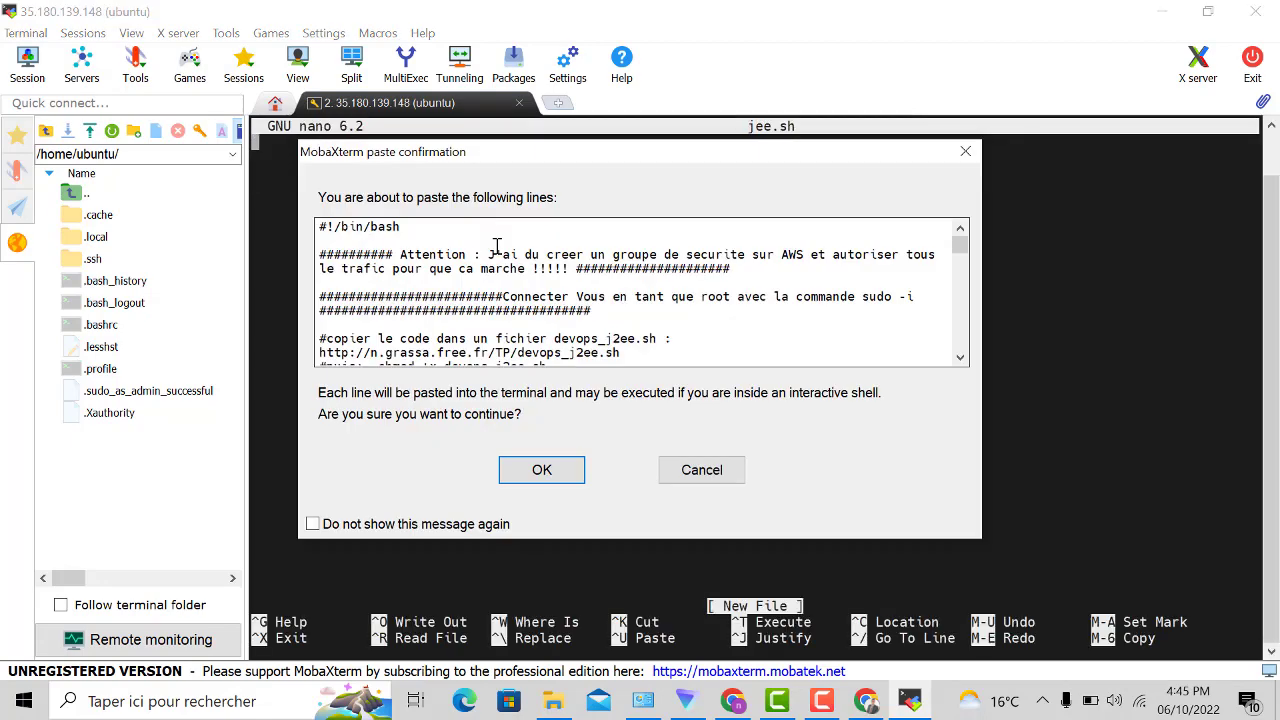
left_click(571, 476)
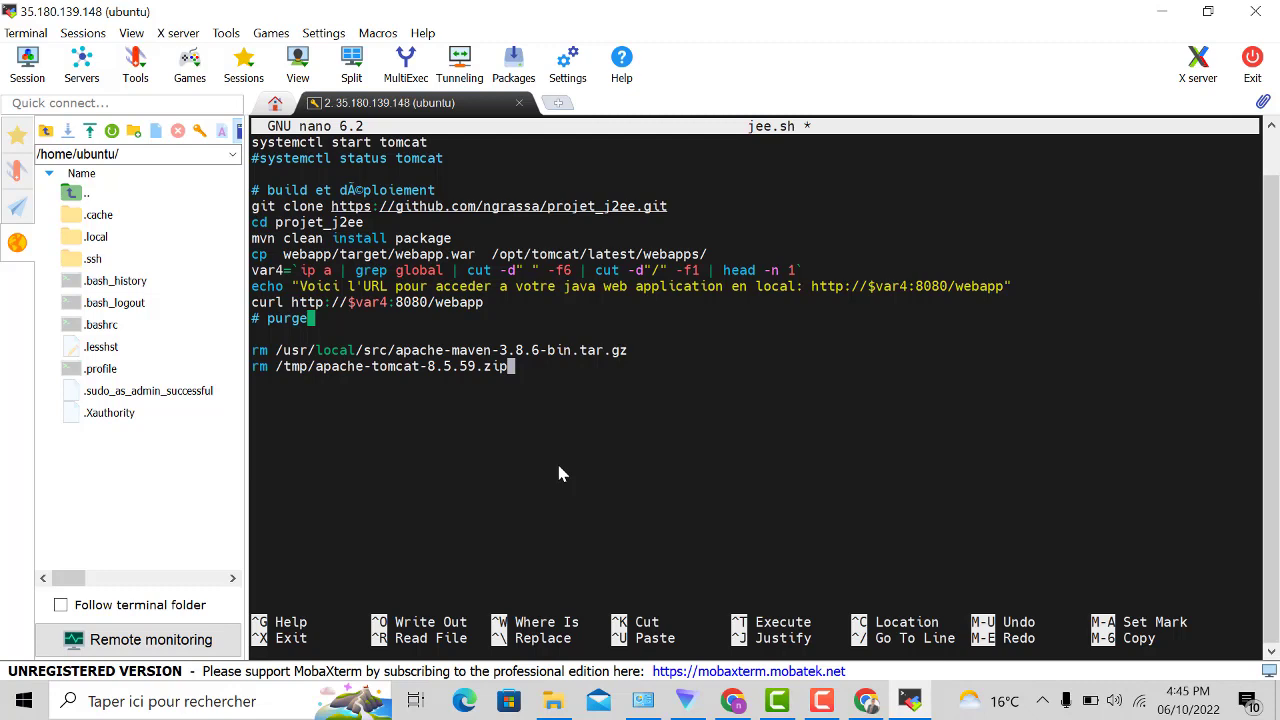
key("ctrl+x")
key("y")
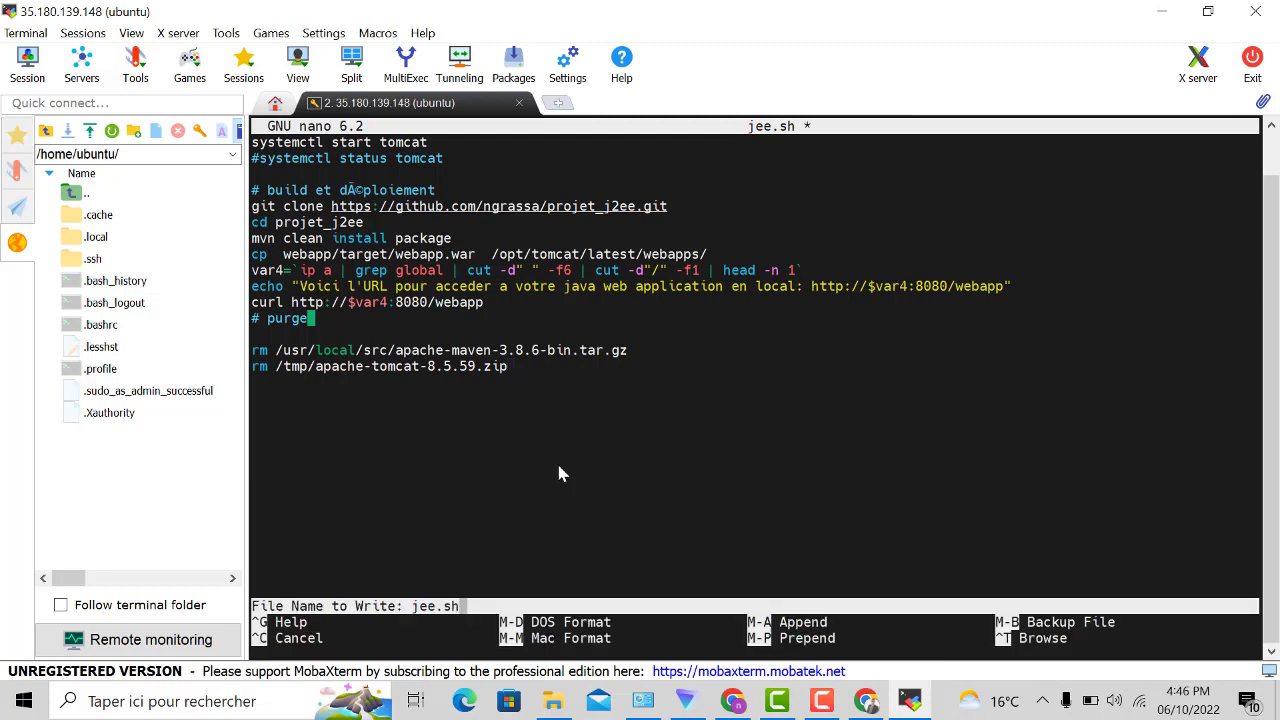
key("Return")
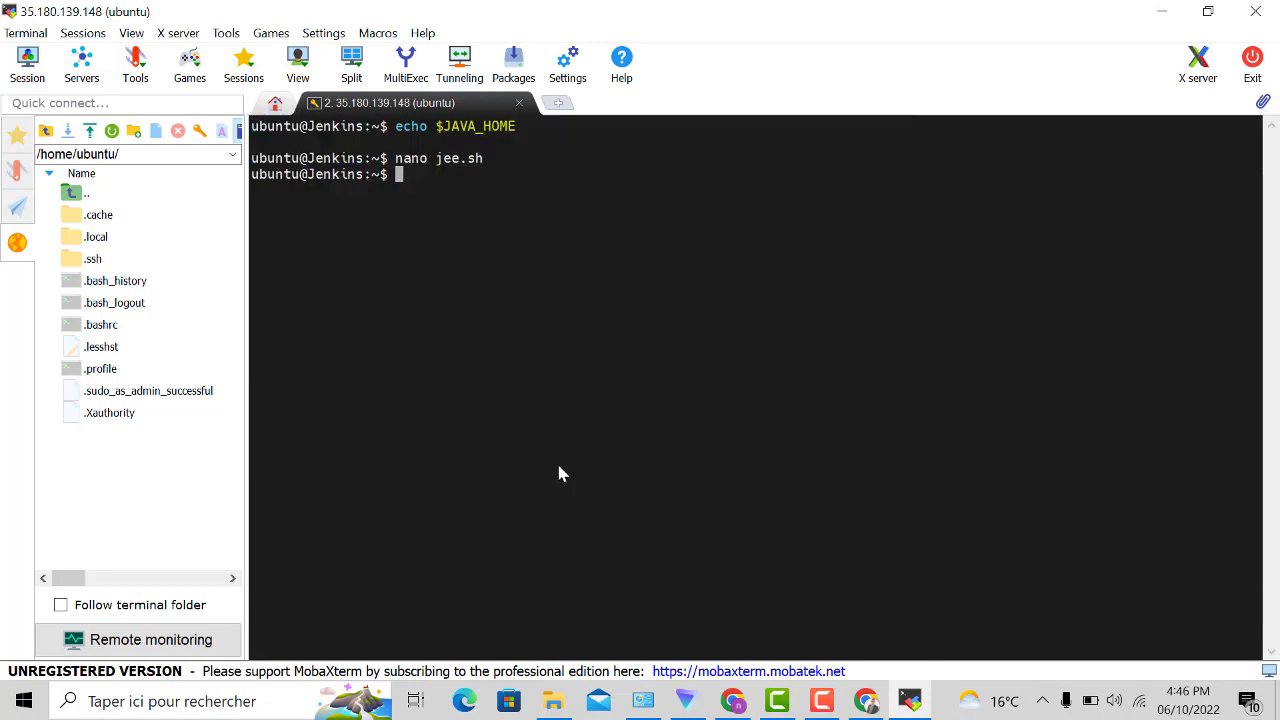
- Make jee.sh executable with sudo chmod +x jee.sh
type("chmod")
key("BackSpace")
key("BackSpace")
key("BackSpace")
key("BackSpace")
key("BackSpace")
type("sudo chmod +x jee")
key("Tab")
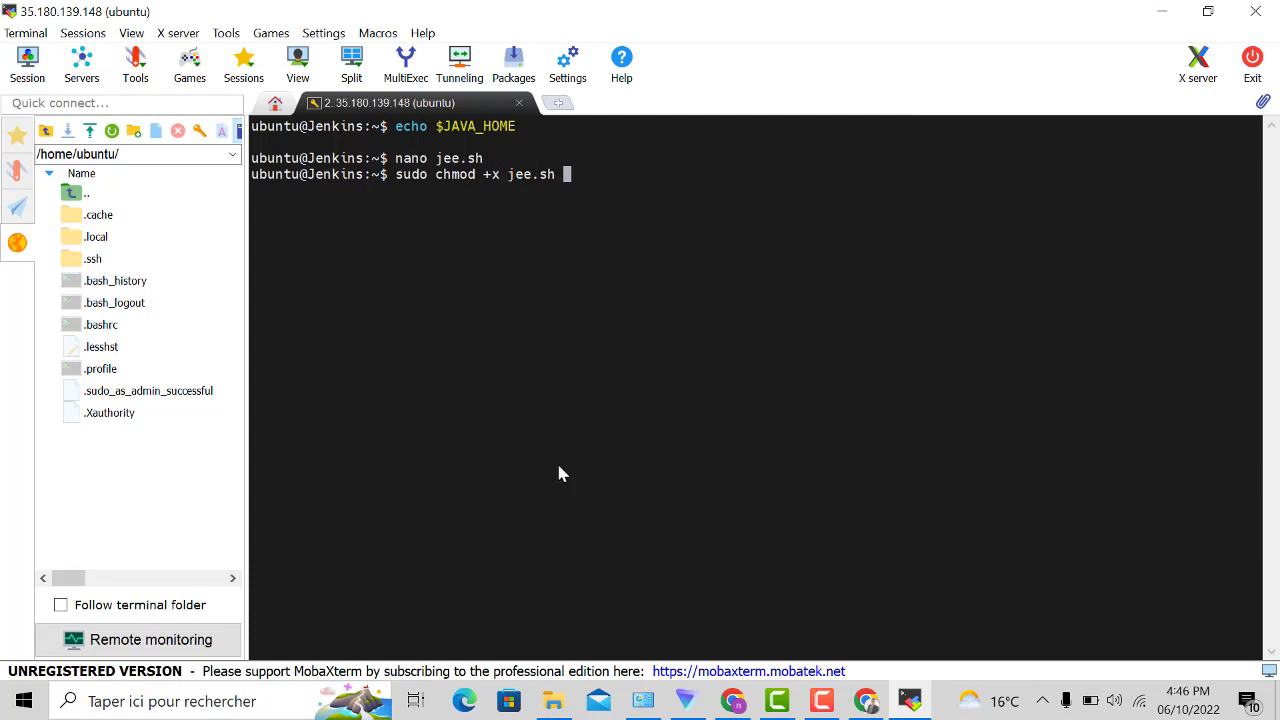
key("Return")
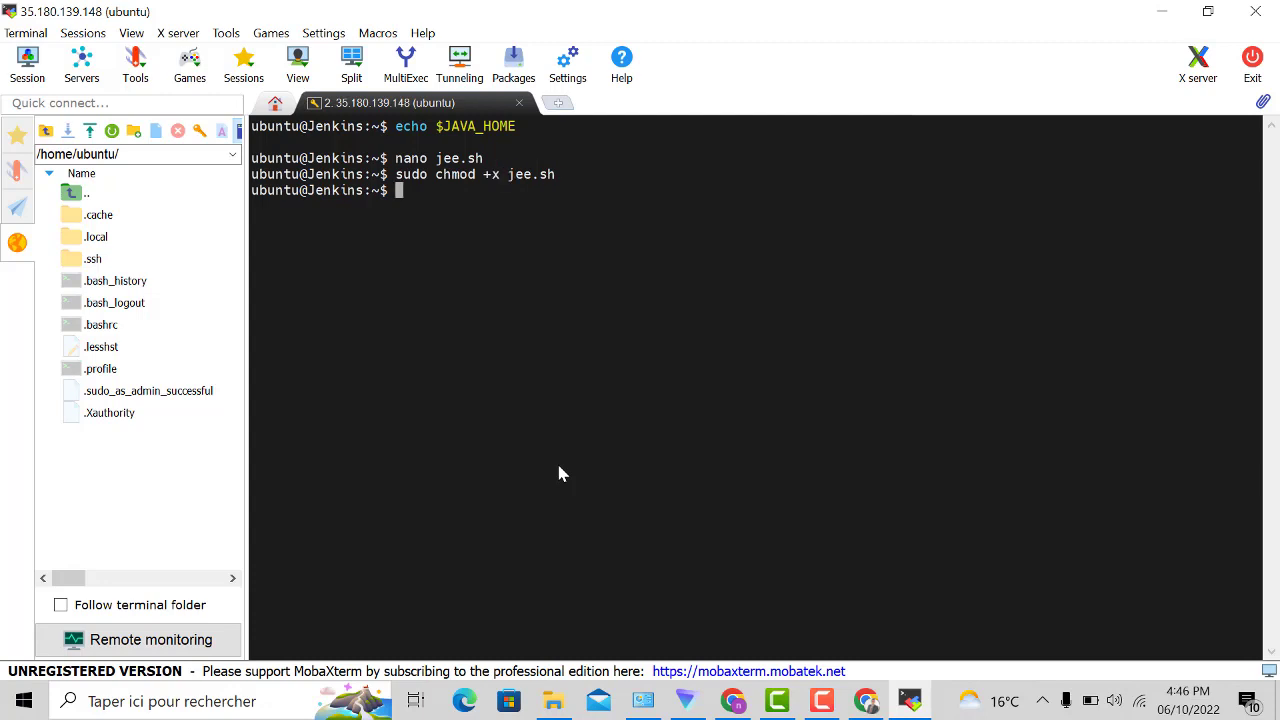
- Try to run ./jee.sh as the ubuntu user, leaving the password prompt empty
type(";")
key("BackSpace")
type("./jee")
key("Tab")
key("Return")
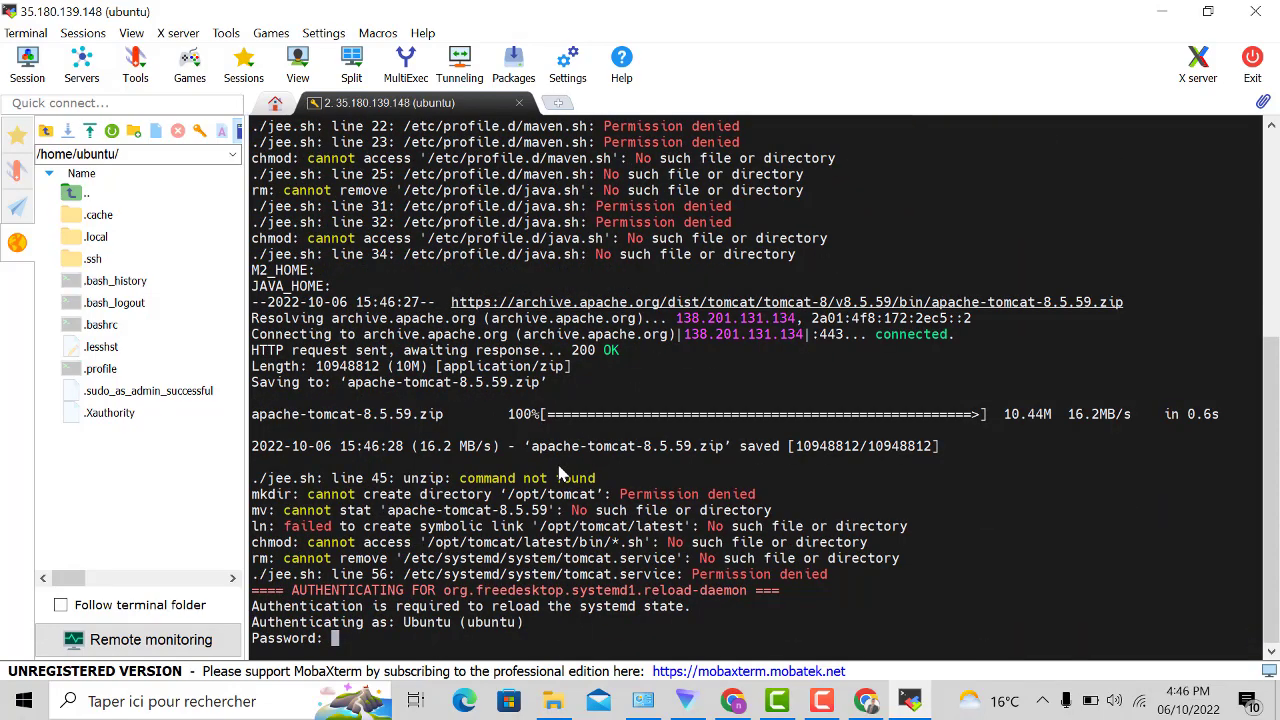
key("Return")
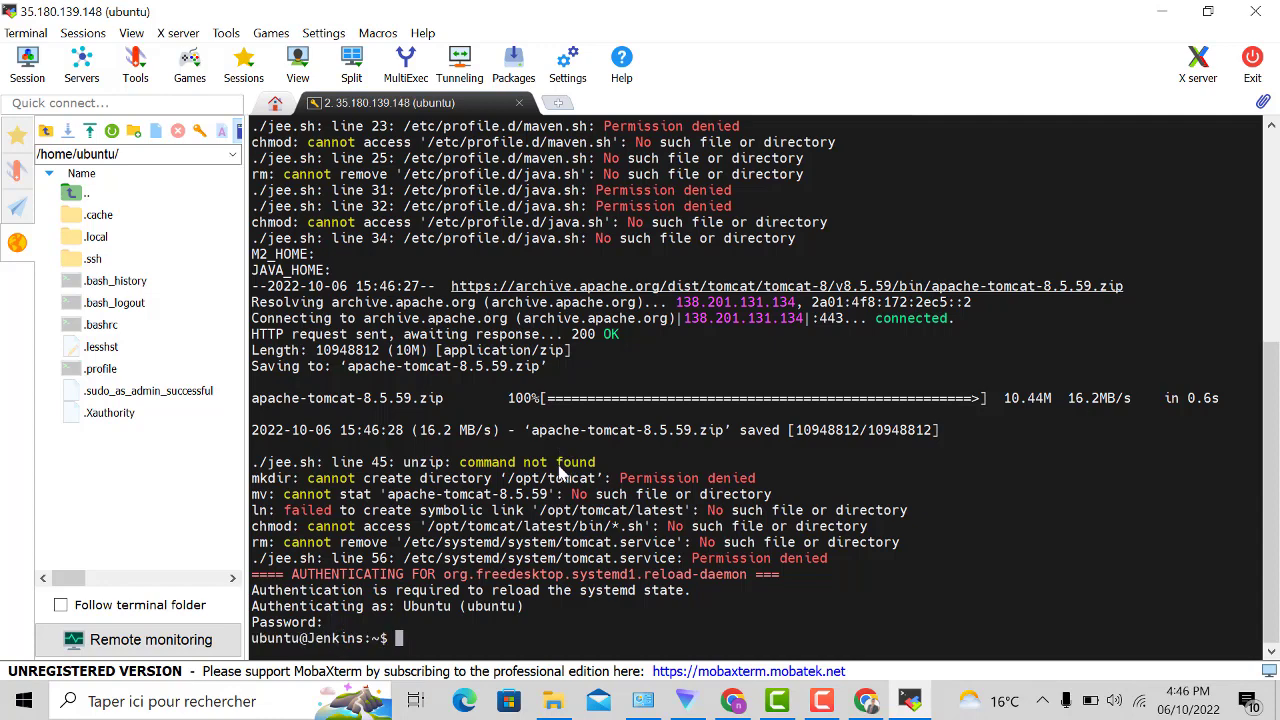
- Run the jee.sh script with root privileges using sudo ./jee.sh
key("Up")
key("Up")
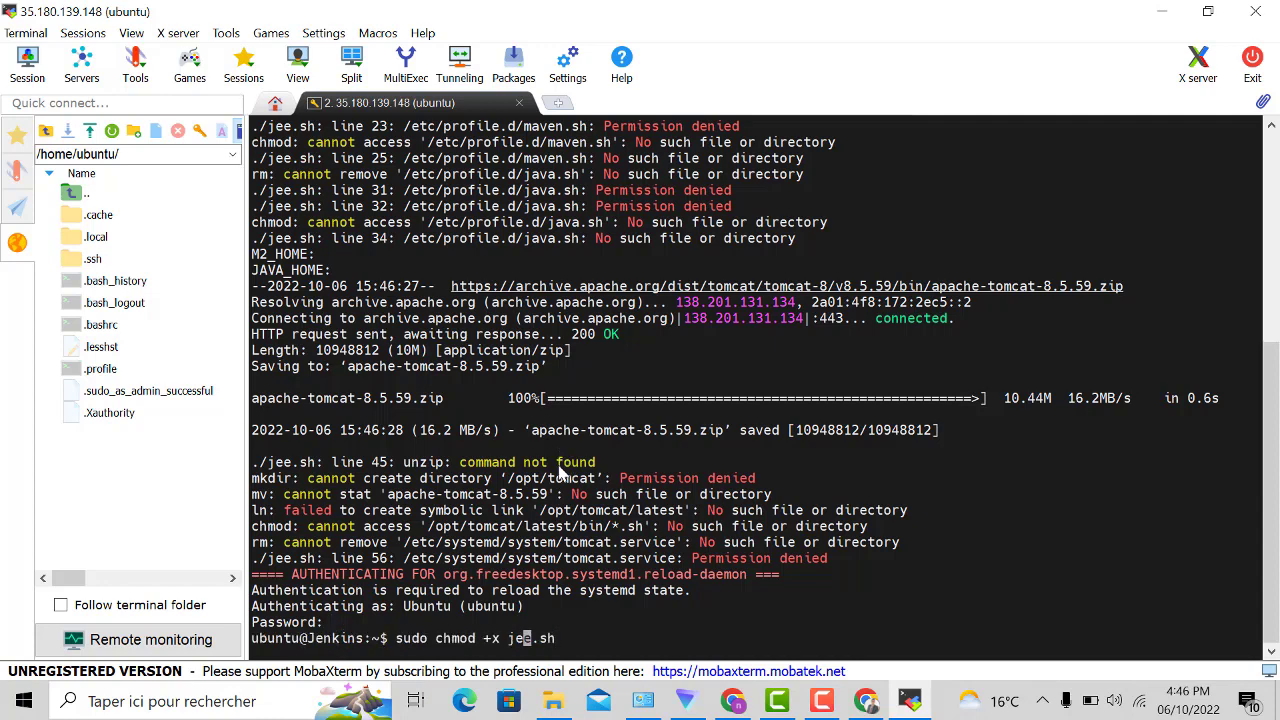
key("Down")
key("Left")
key("Left")
key("Left")
key("Left")
key("Left")
key("Left")
key("Left")
key("Left")
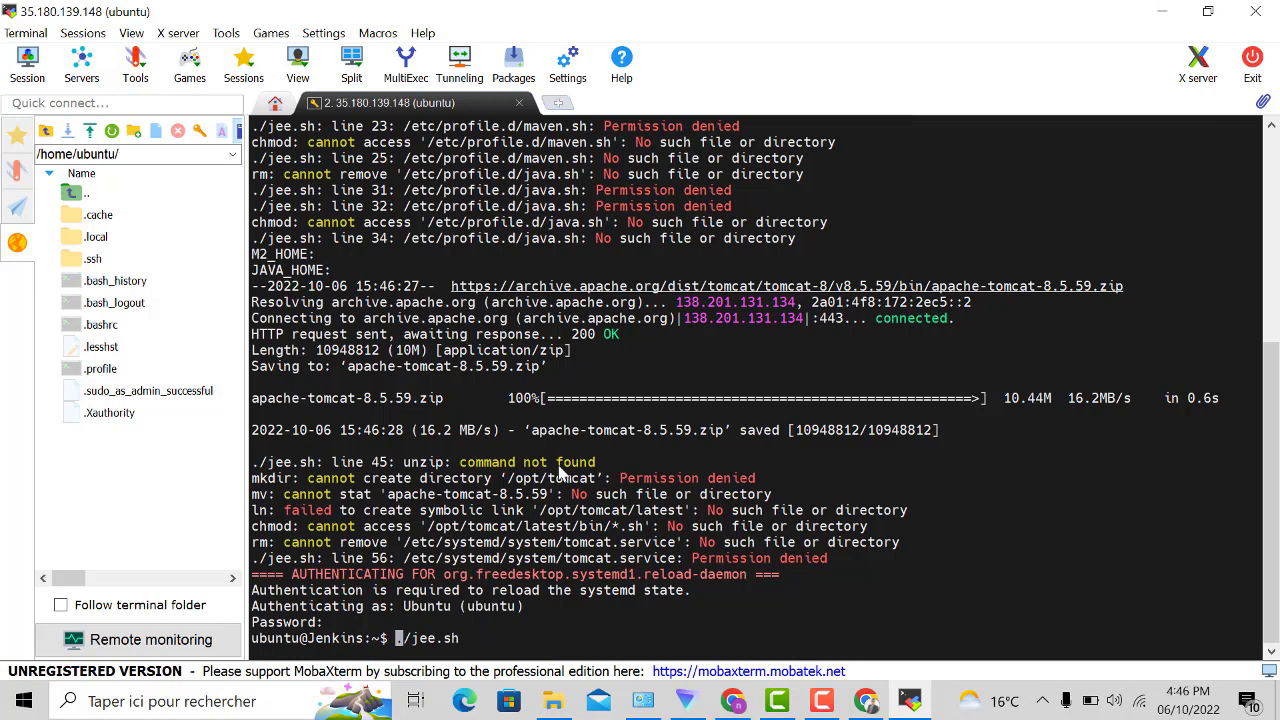
type("sudo")
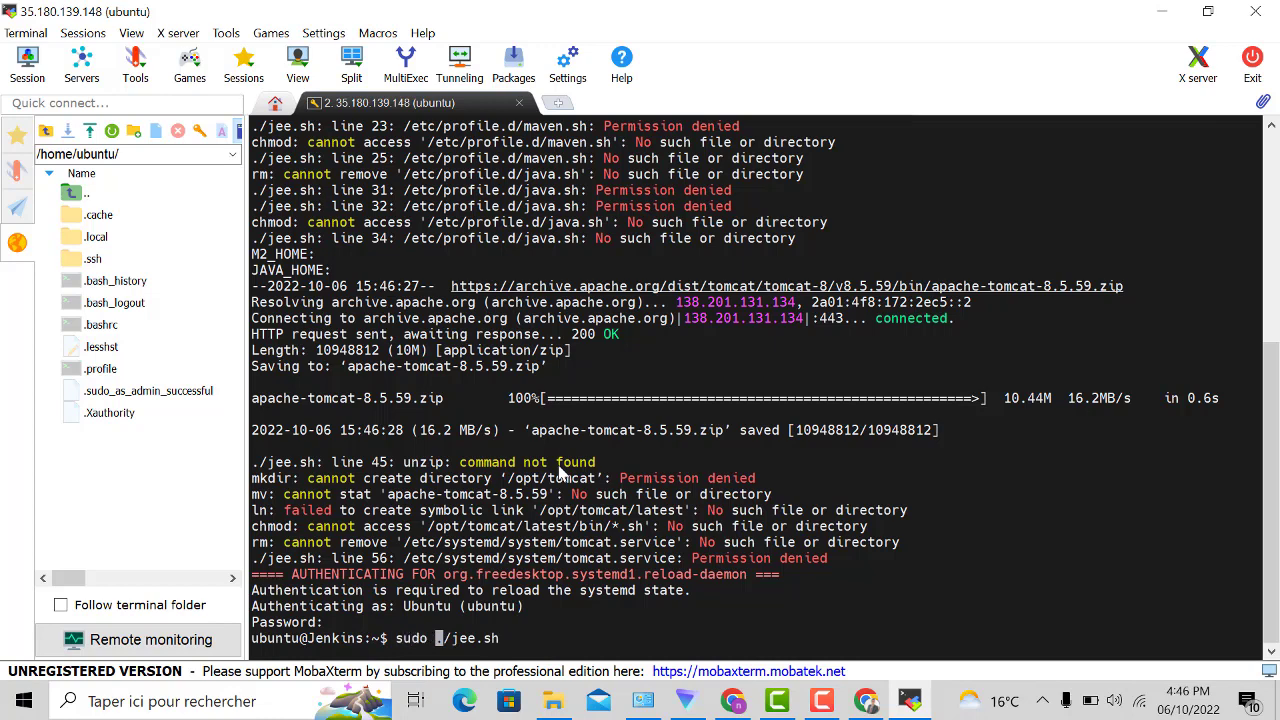
key("ctrl+l")
key("Return")
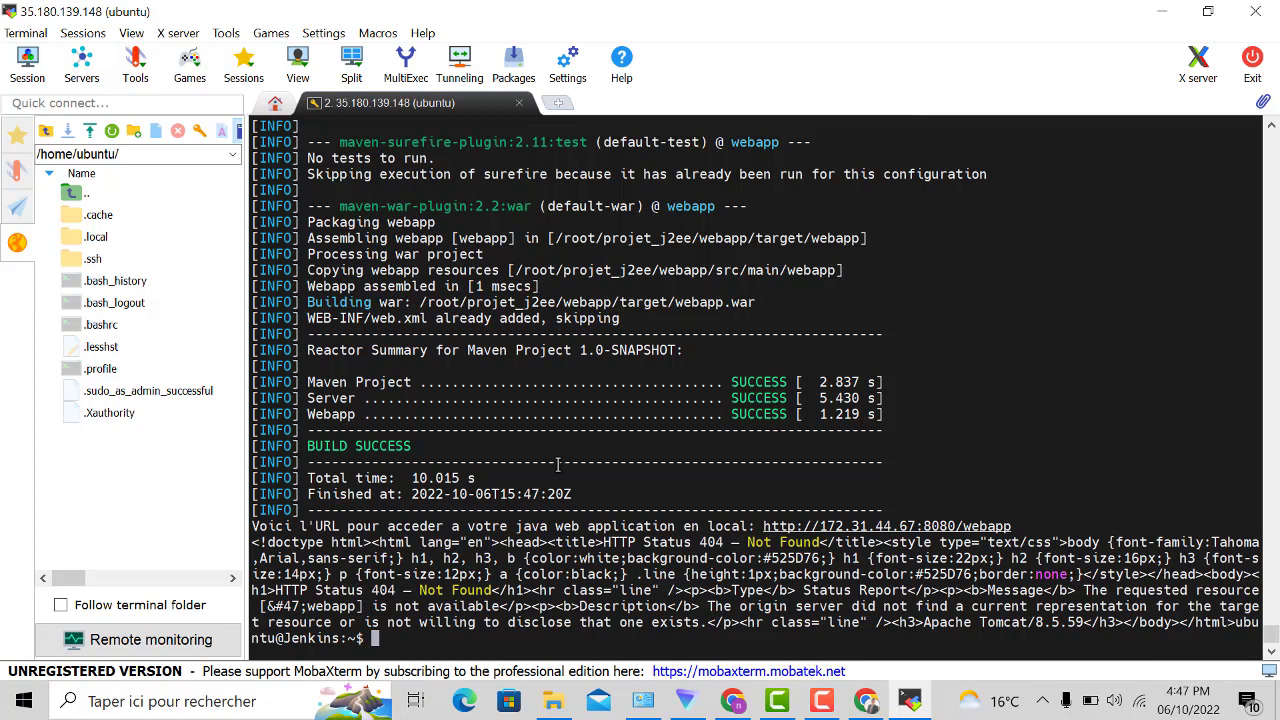
key("Return")
key("Return")
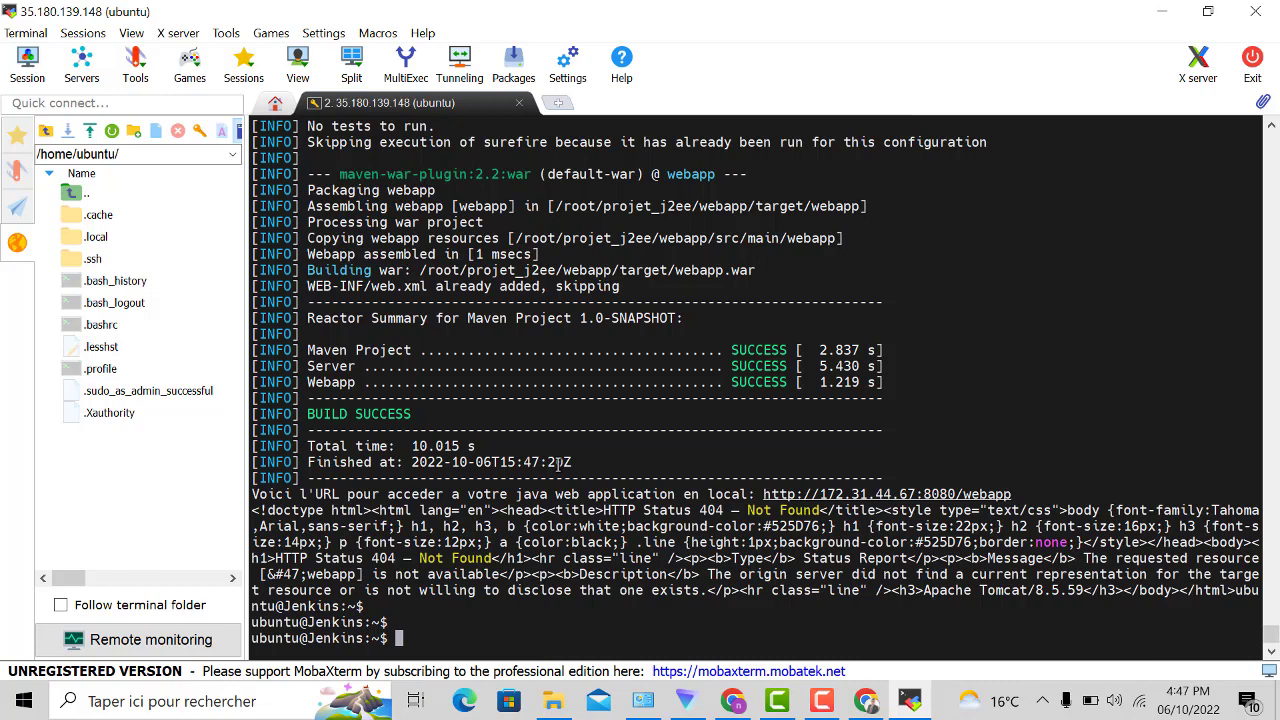
- Print the value of the JAVA_HOME environment variable with echo $JAVA_HOME
key("Up")
key("Up")
key("Up")
key("Up")
key("Return")
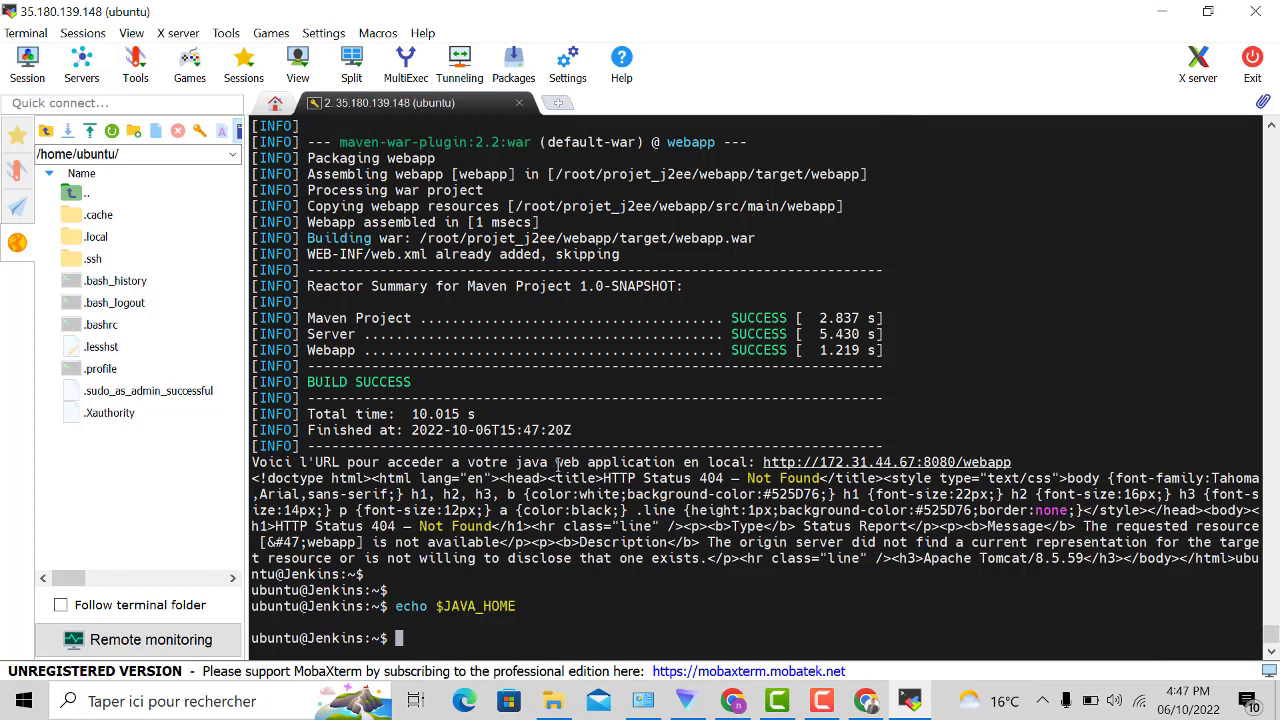
- Print the value of the M2_HOME environment variable with echo $M2_HOME
key("Up")
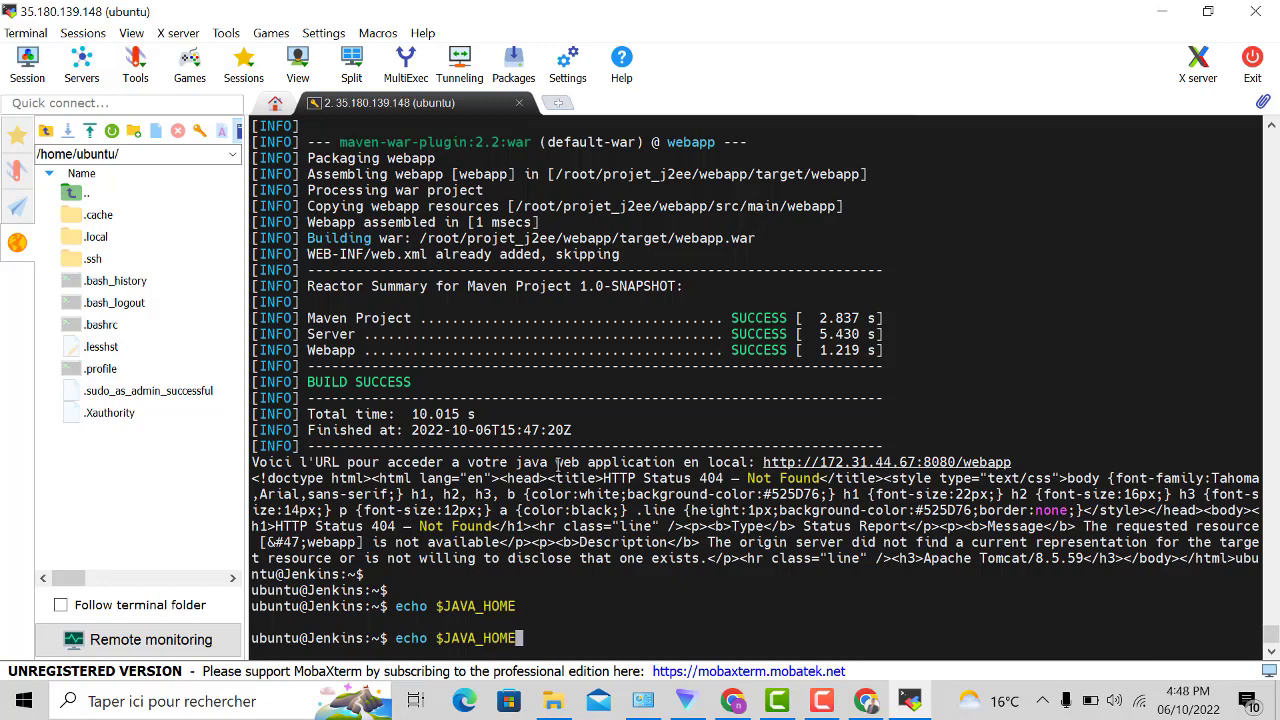
key("BackSpace")
key("BackSpace")
key("BackSpace")
key("BackSpace")
key("BackSpace")
key("BackSpace")
key("BackSpace")
key("BackSpace")
key("BackSpace")
type("m")
key("BackSpace")
type("M2_HOME")
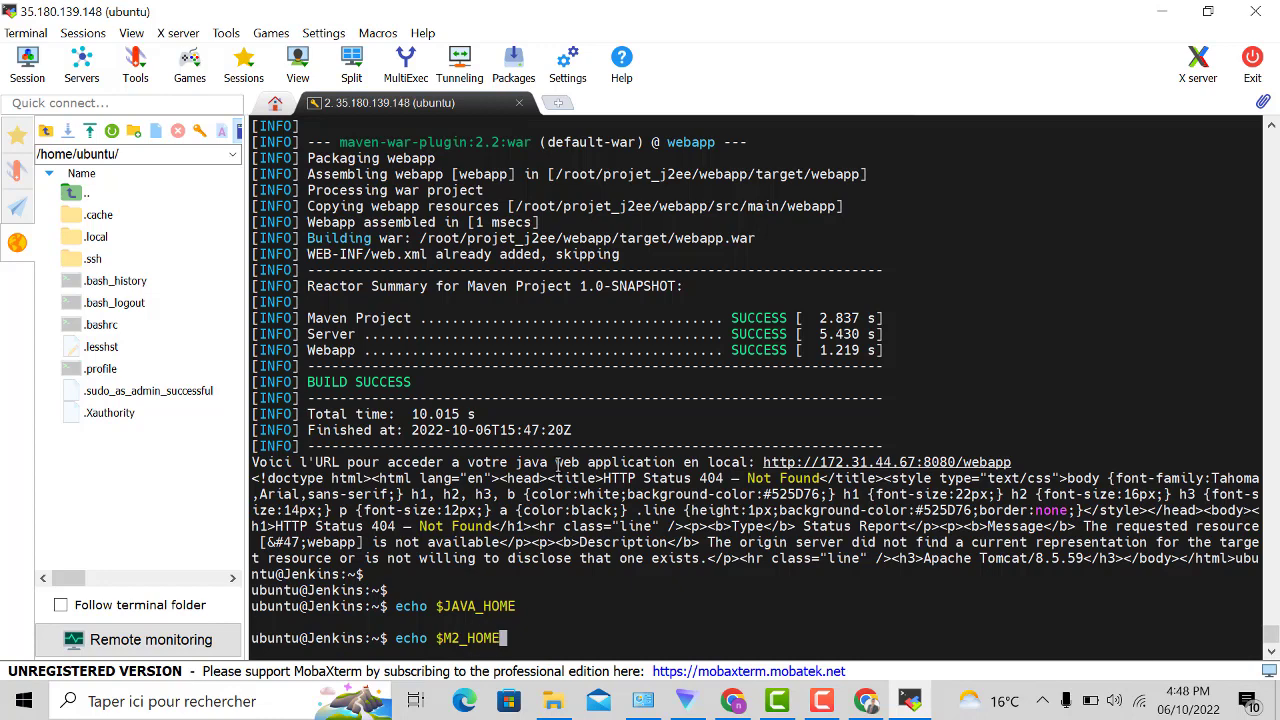
key("Return")
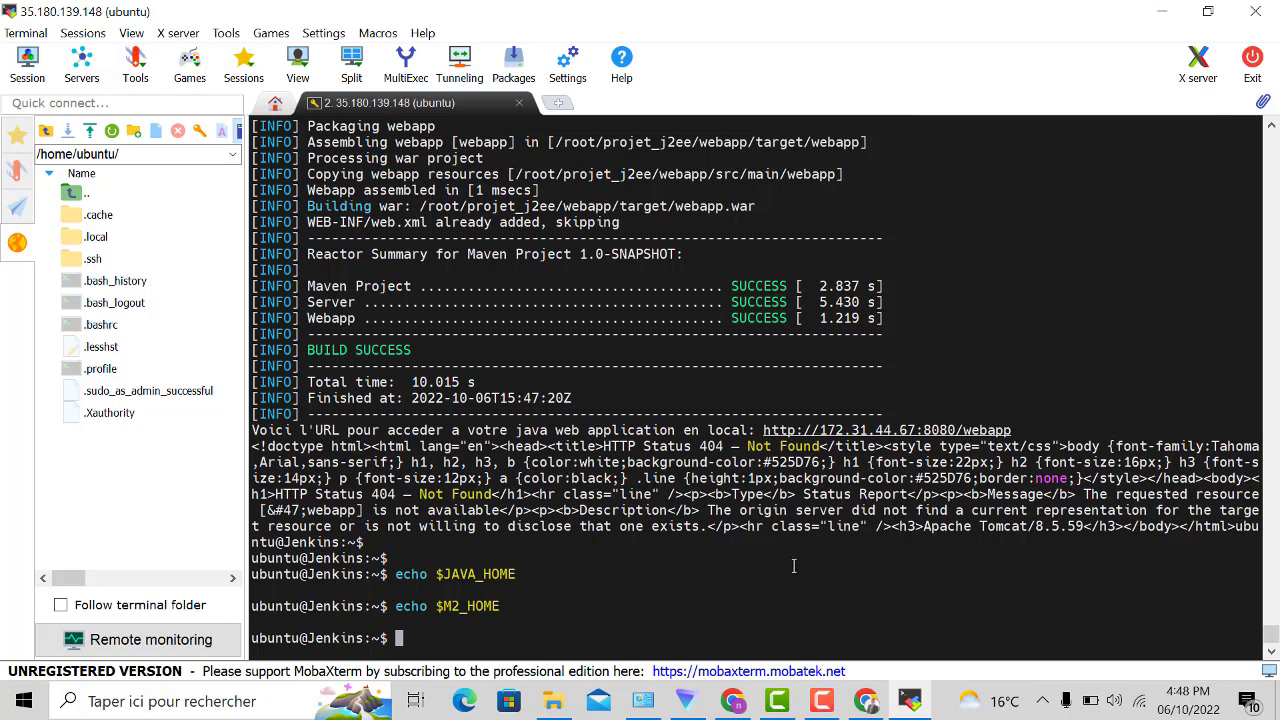
- Switch to Chrome, examine the Maven, Java and Tomcat sections of the devops_j2ee.sh script, and return to MobaXterm
mouse_move(843, 709)
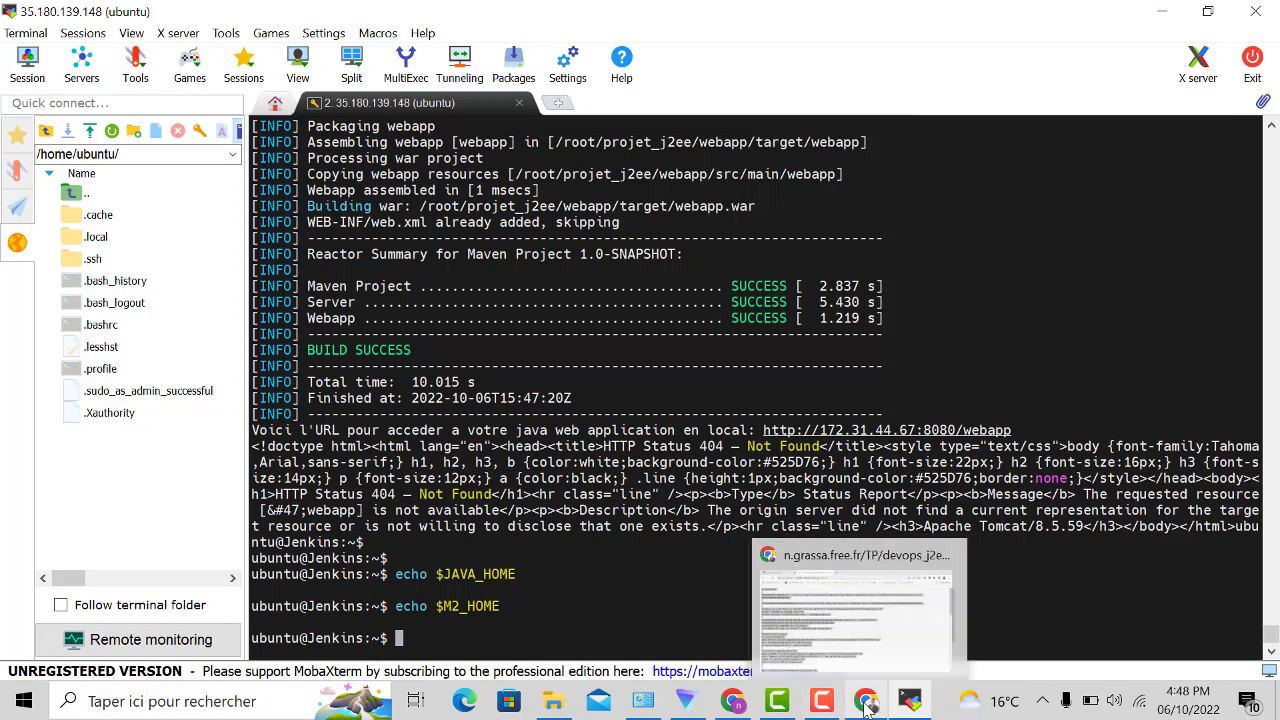
mouse_move(735, 705)
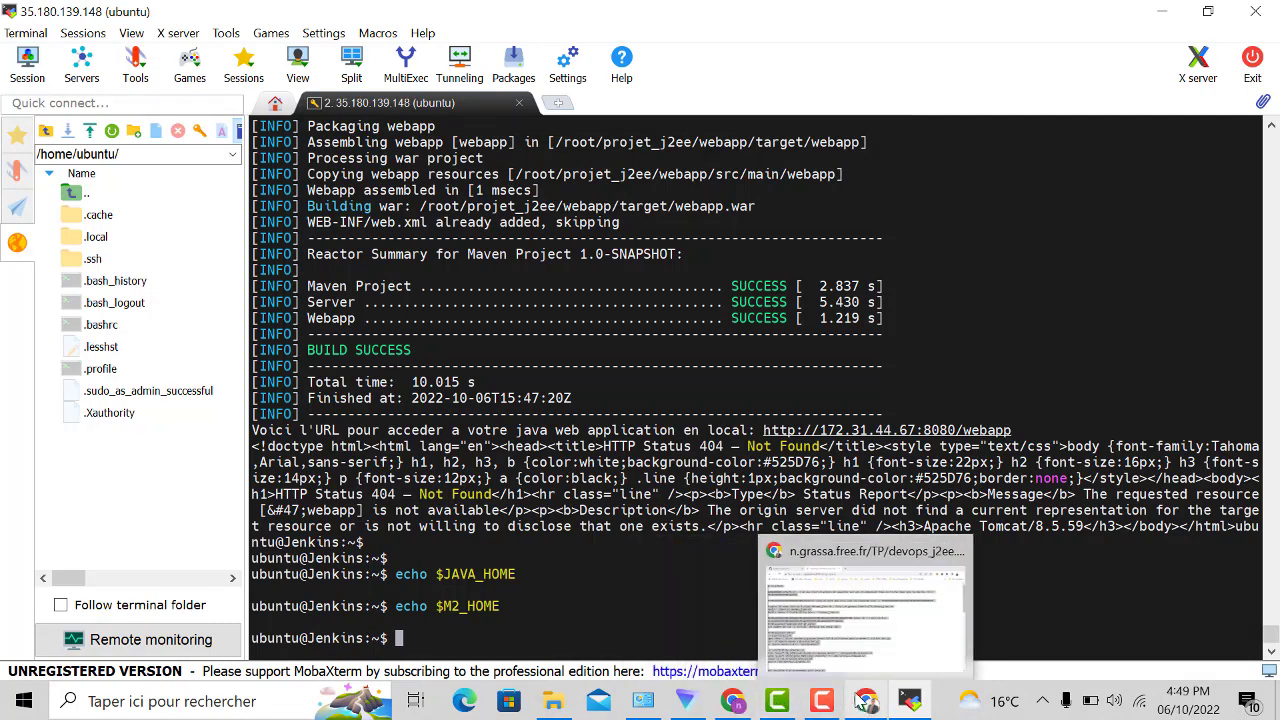
left_click(862, 700)
left_click(690, 485)
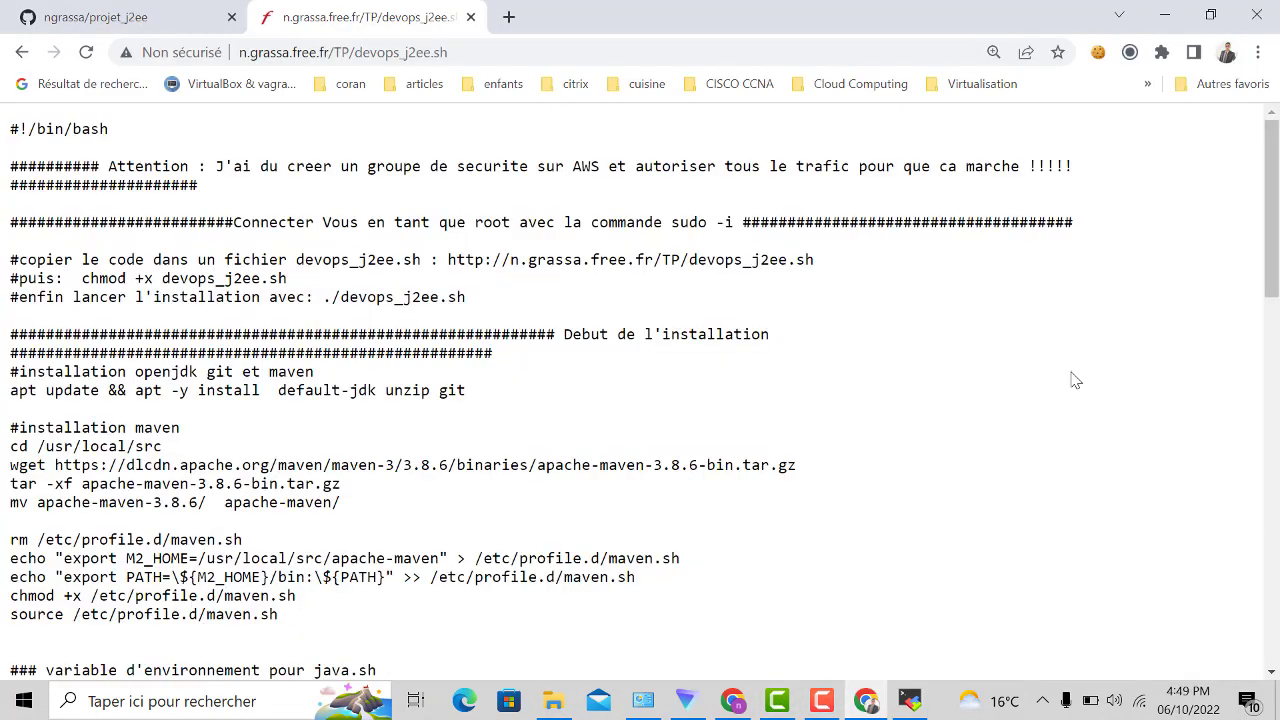
left_click_drag(1274, 276, 1274, 414)
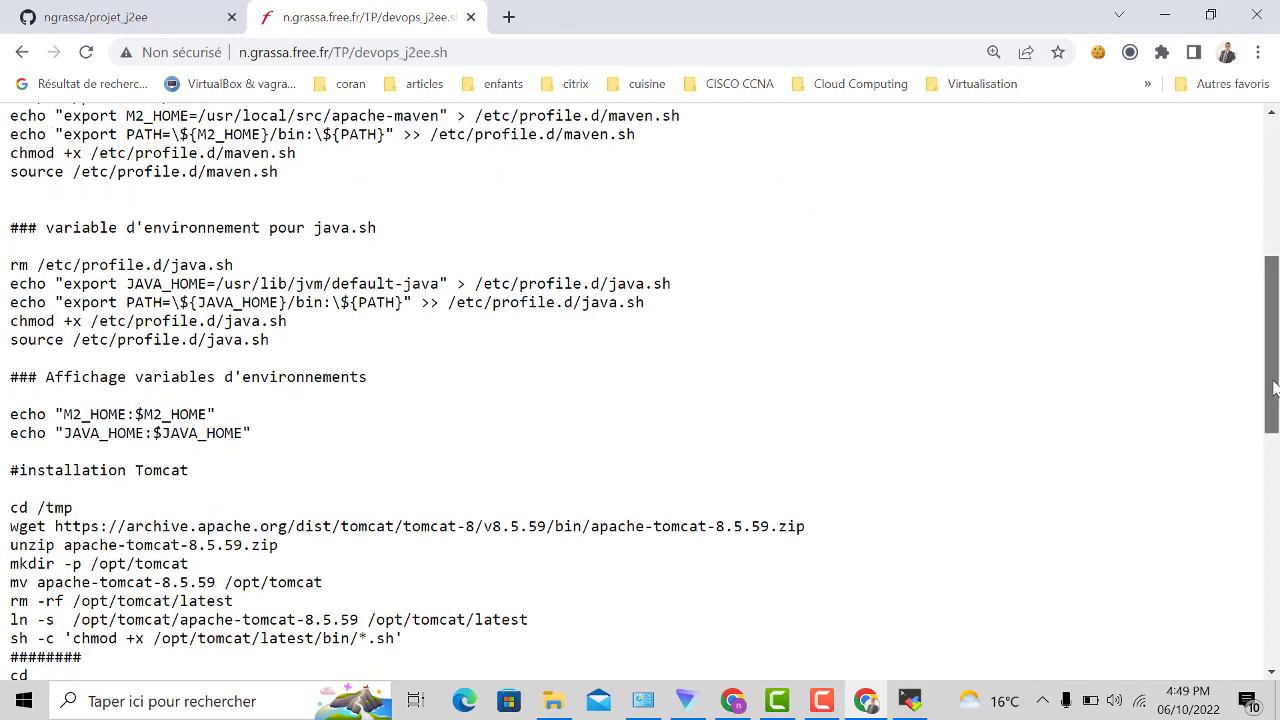
left_click_drag(1274, 388, 1272, 397)
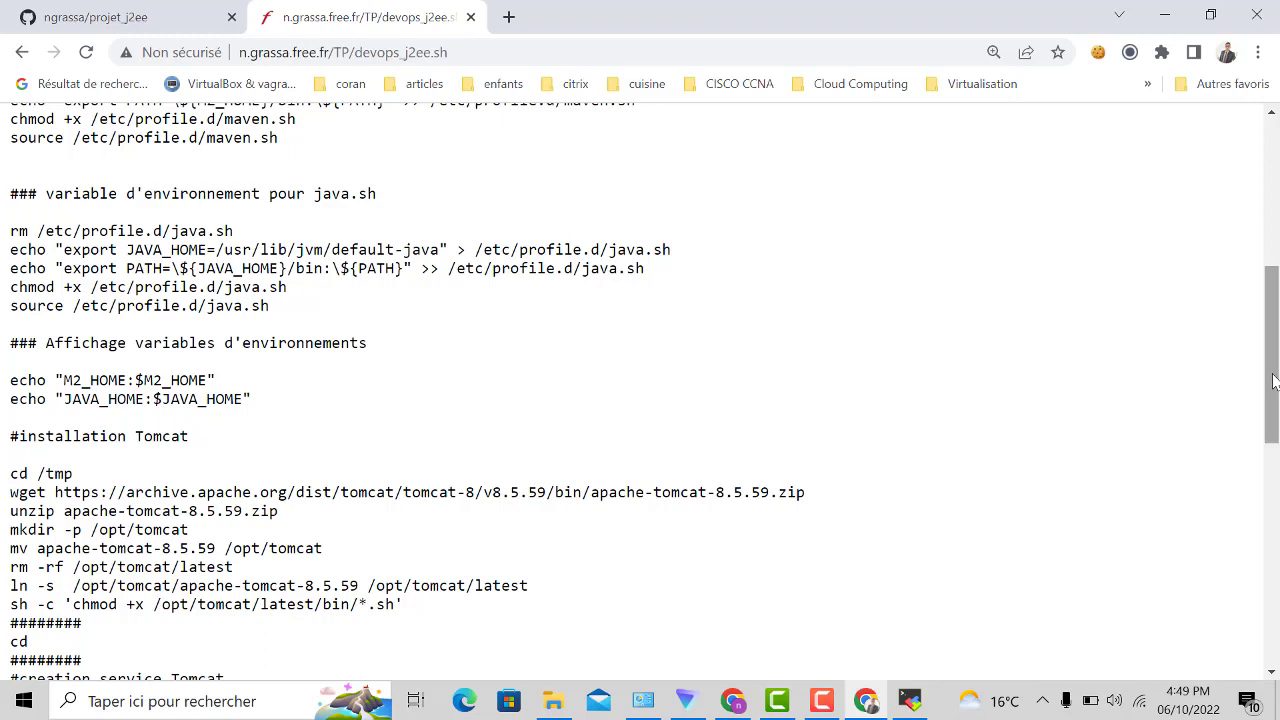
left_click_drag(1273, 396, 1272, 450)
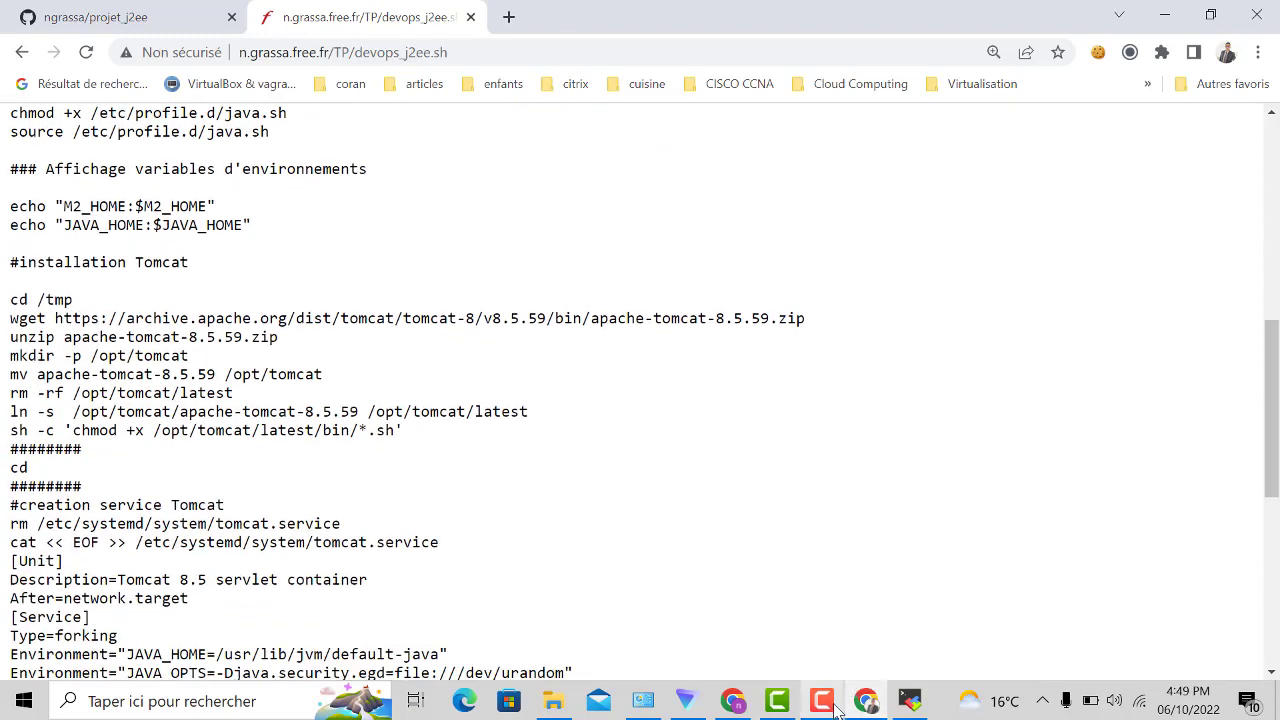
left_click(924, 700)
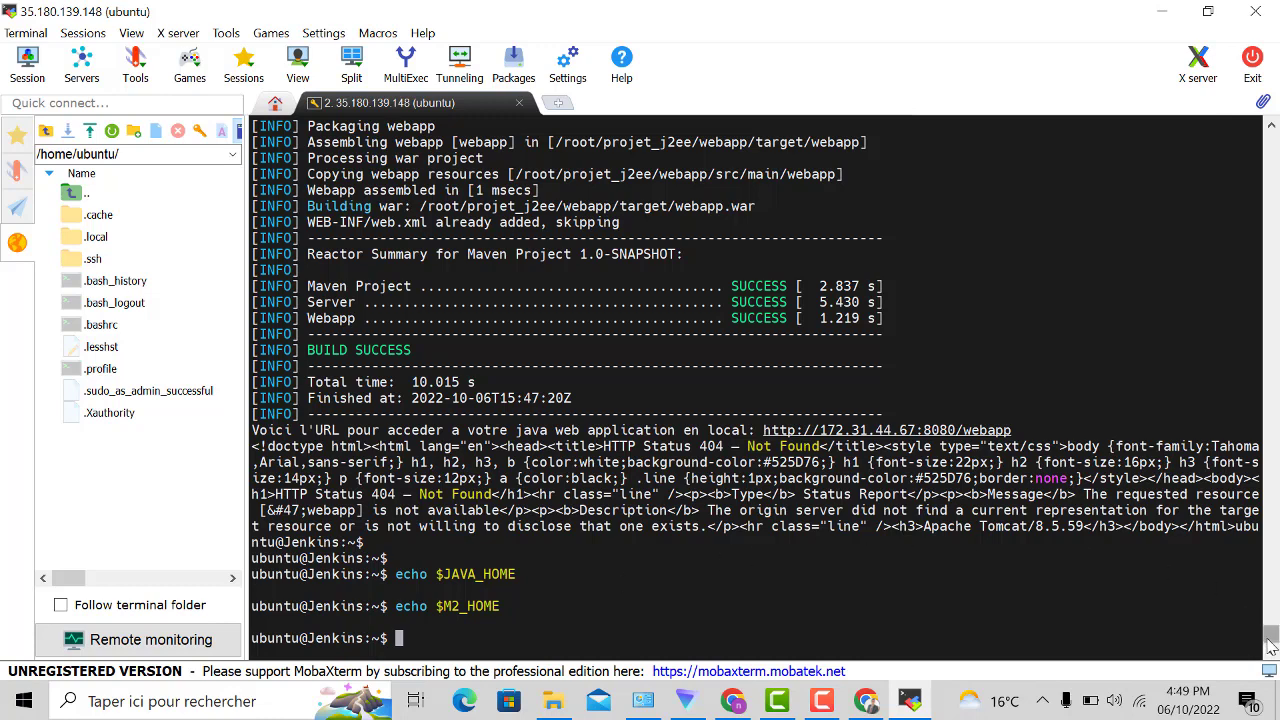
left_click(820, 702)
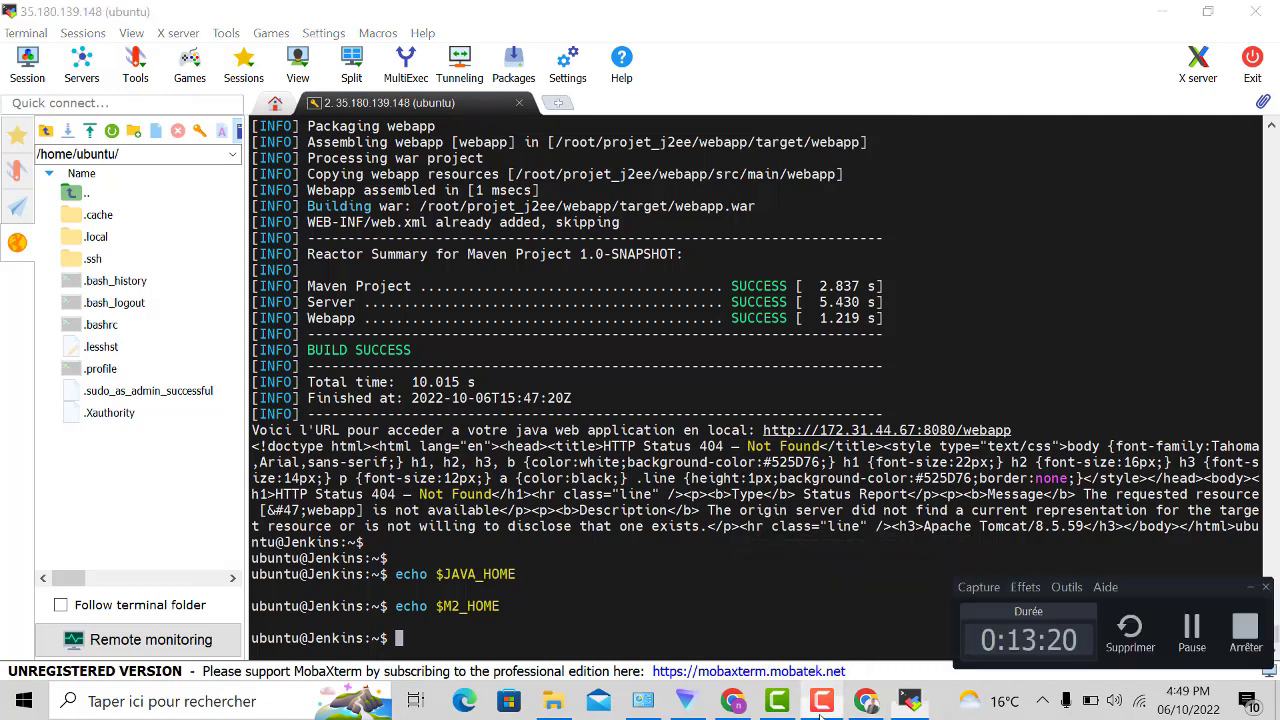
left_click(1191, 628)
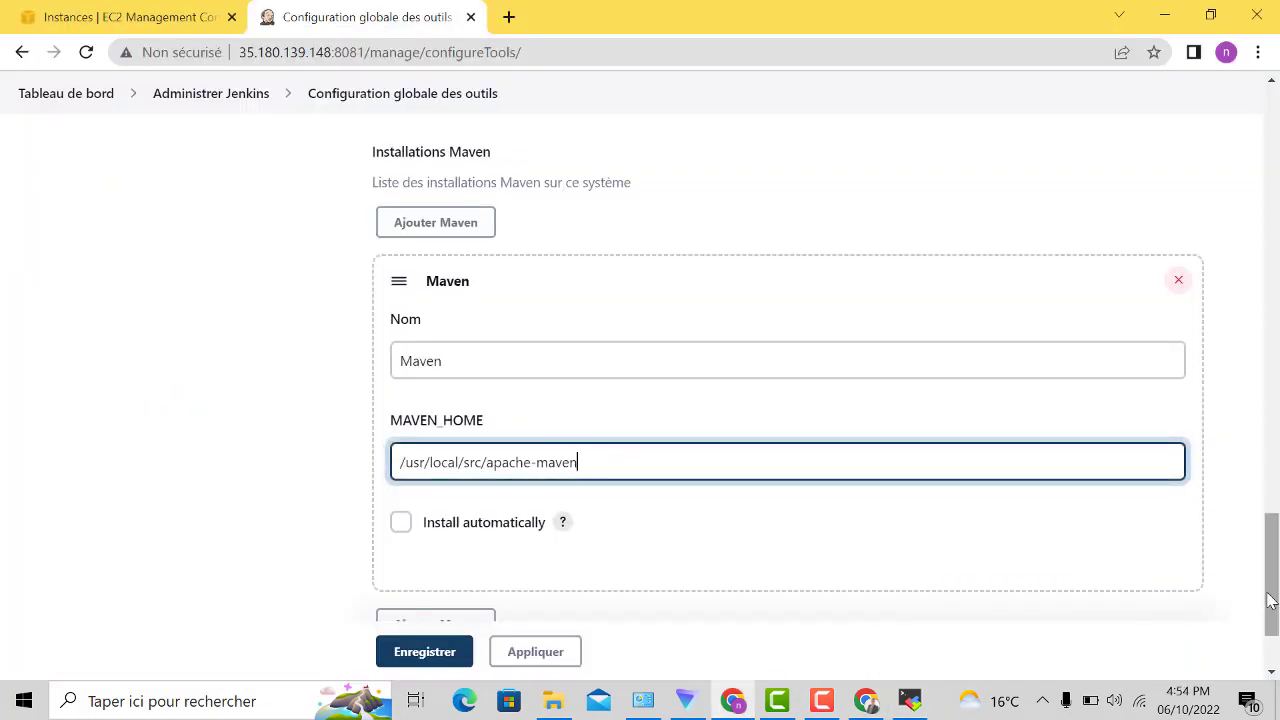
- Review the JDK and Maven entries in Jenkins' global tool configuration, try to apply and save them, and reload the page
left_click_drag(1276, 598, 1276, 259)
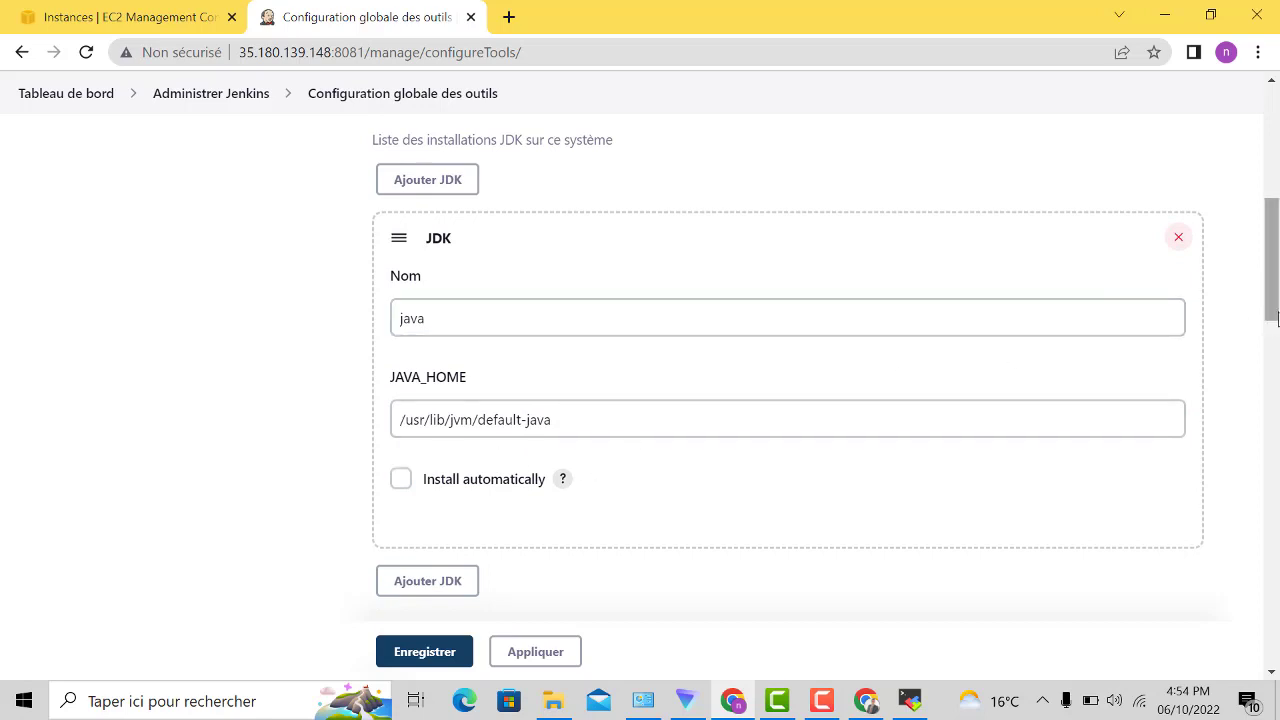
left_click_drag(1272, 316, 1277, 643)
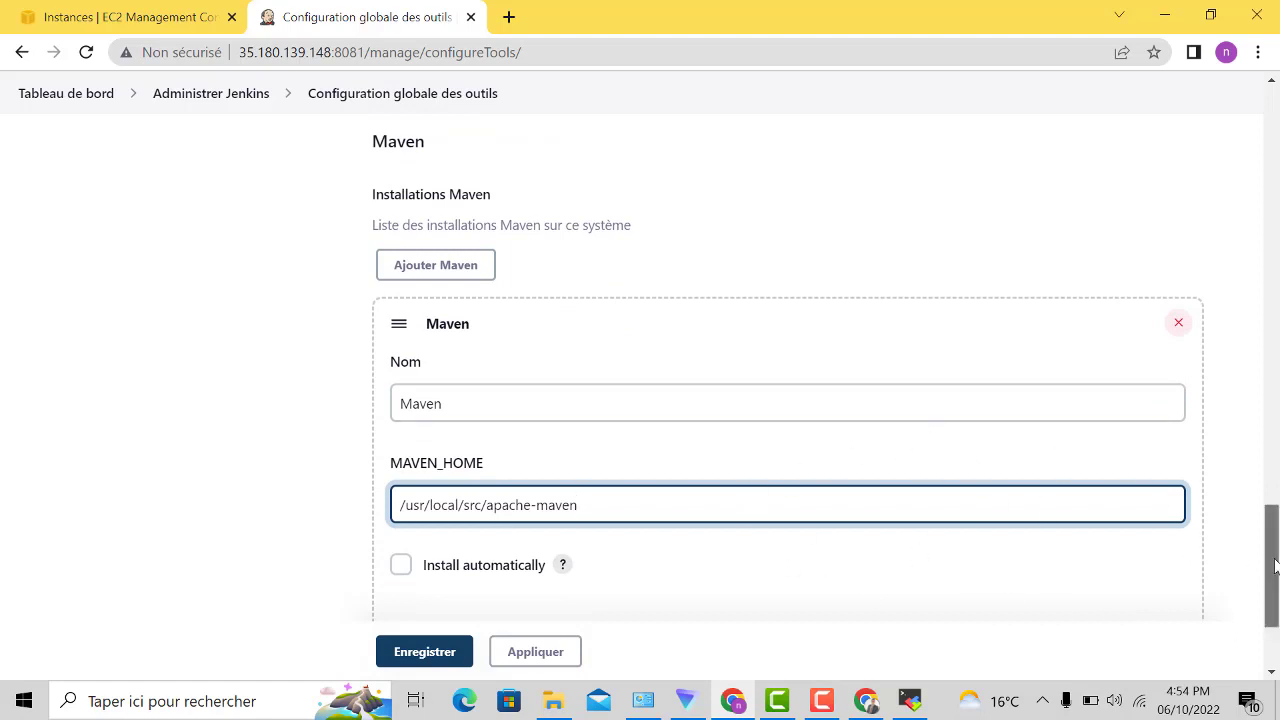
left_click_drag(1275, 566, 1275, 597)
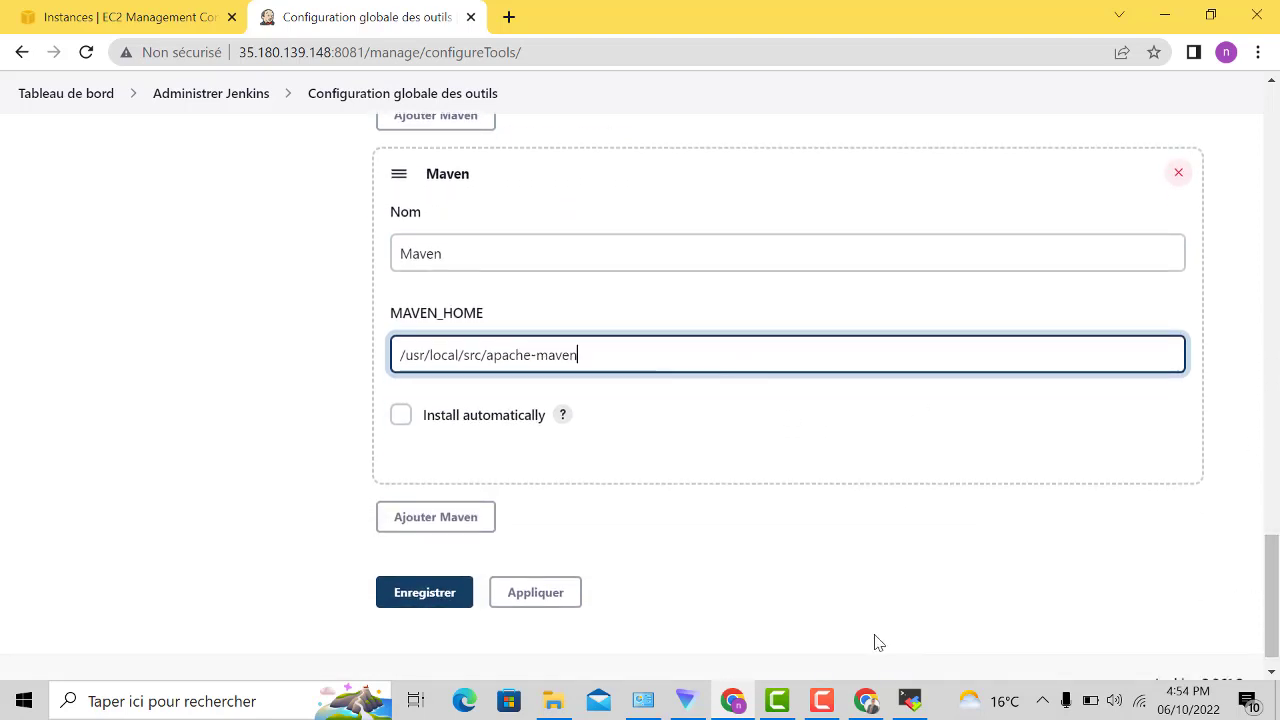
left_click(515, 597)
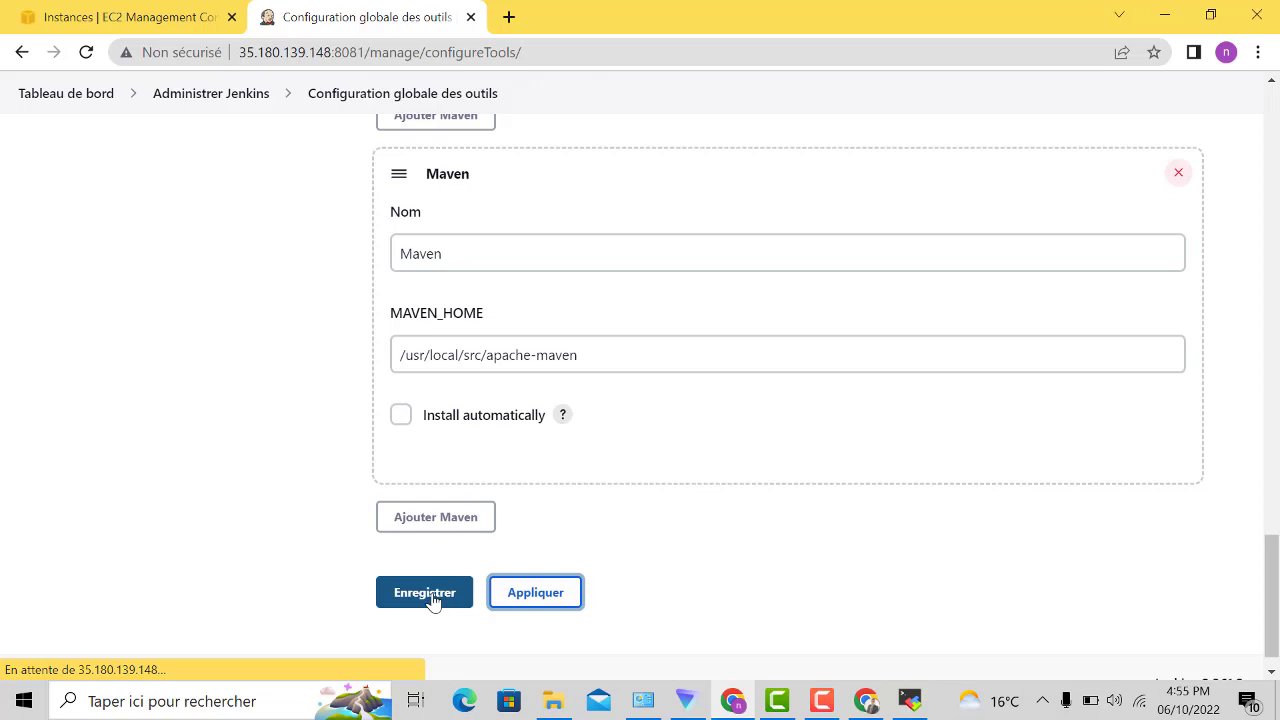
left_click(541, 598)
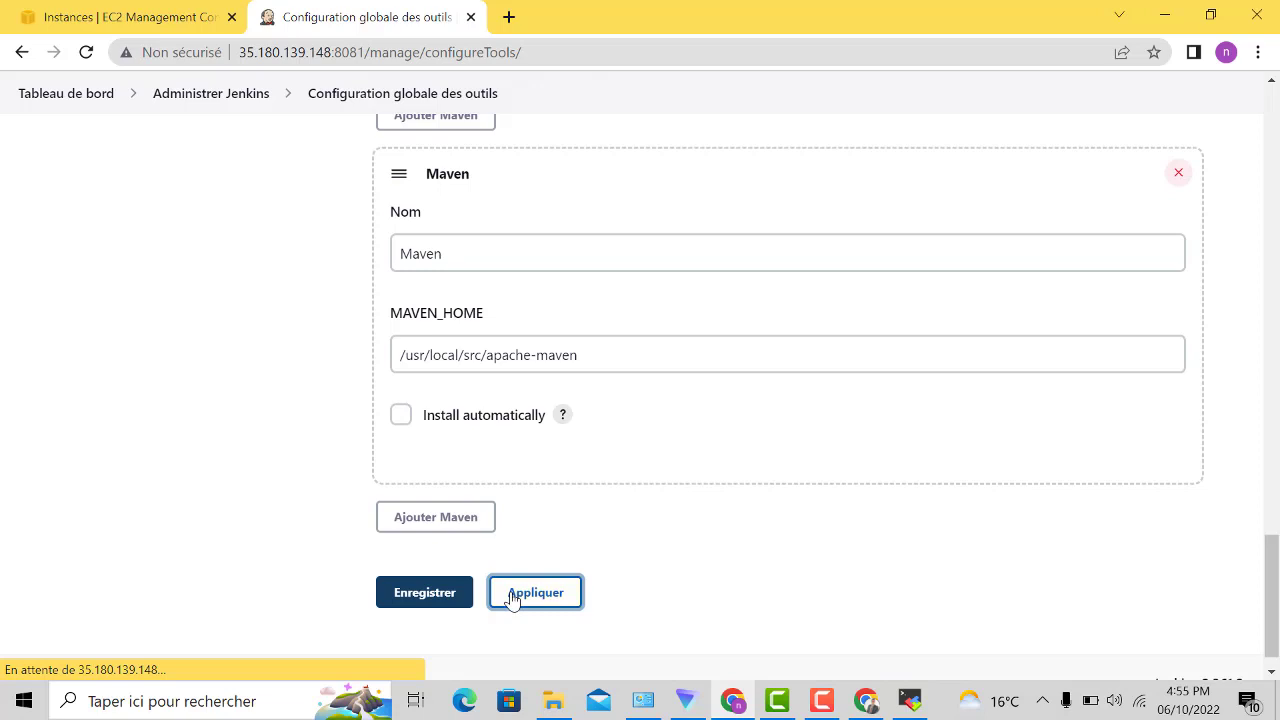
left_click(437, 597)
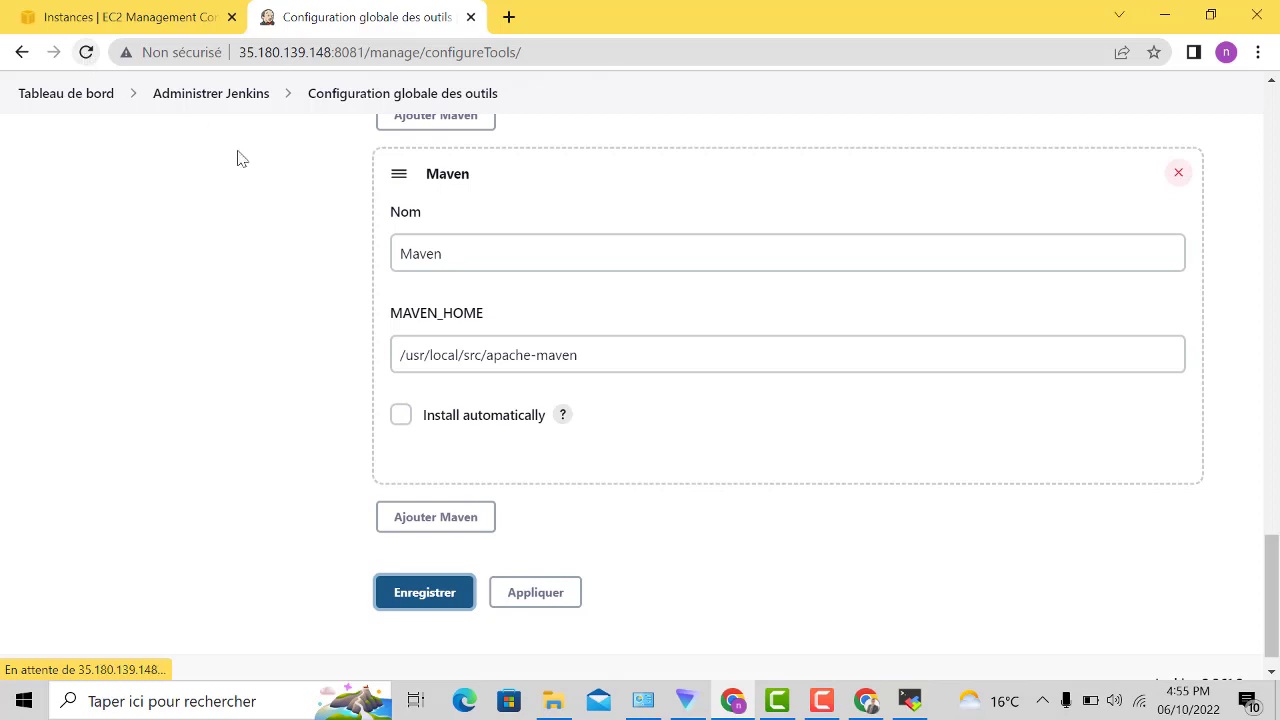
key("F5")
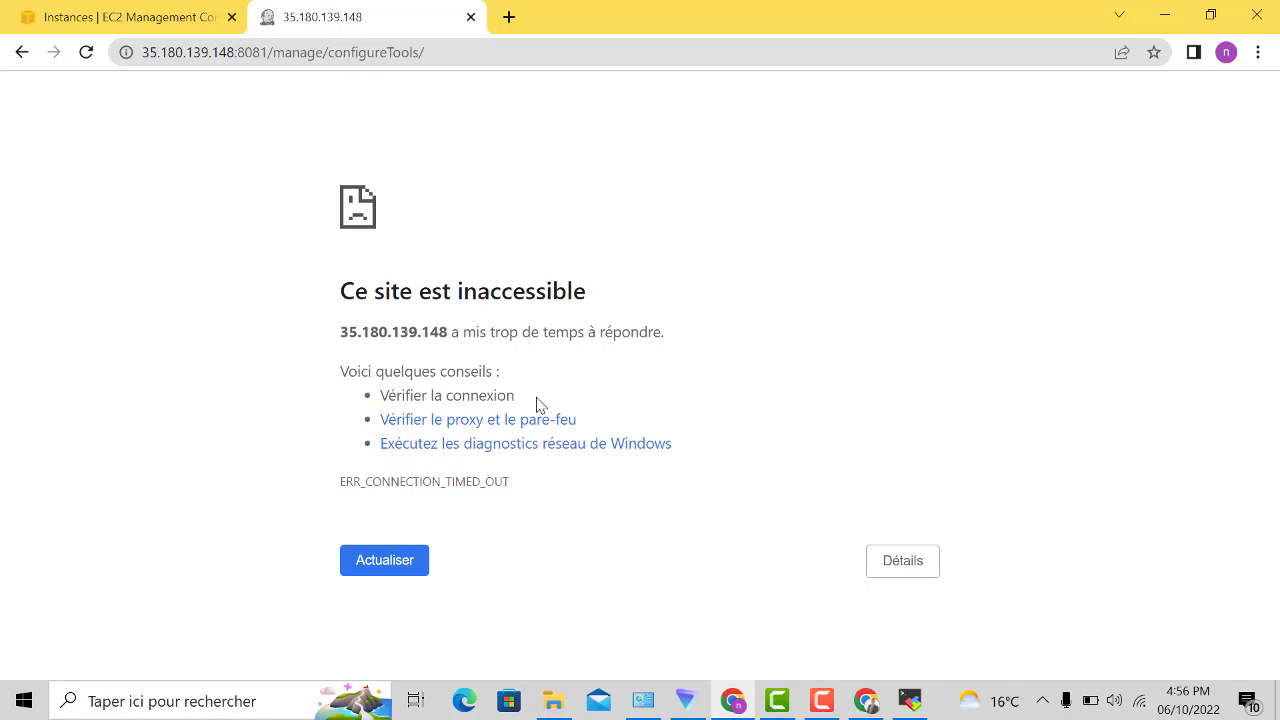
key("F5")
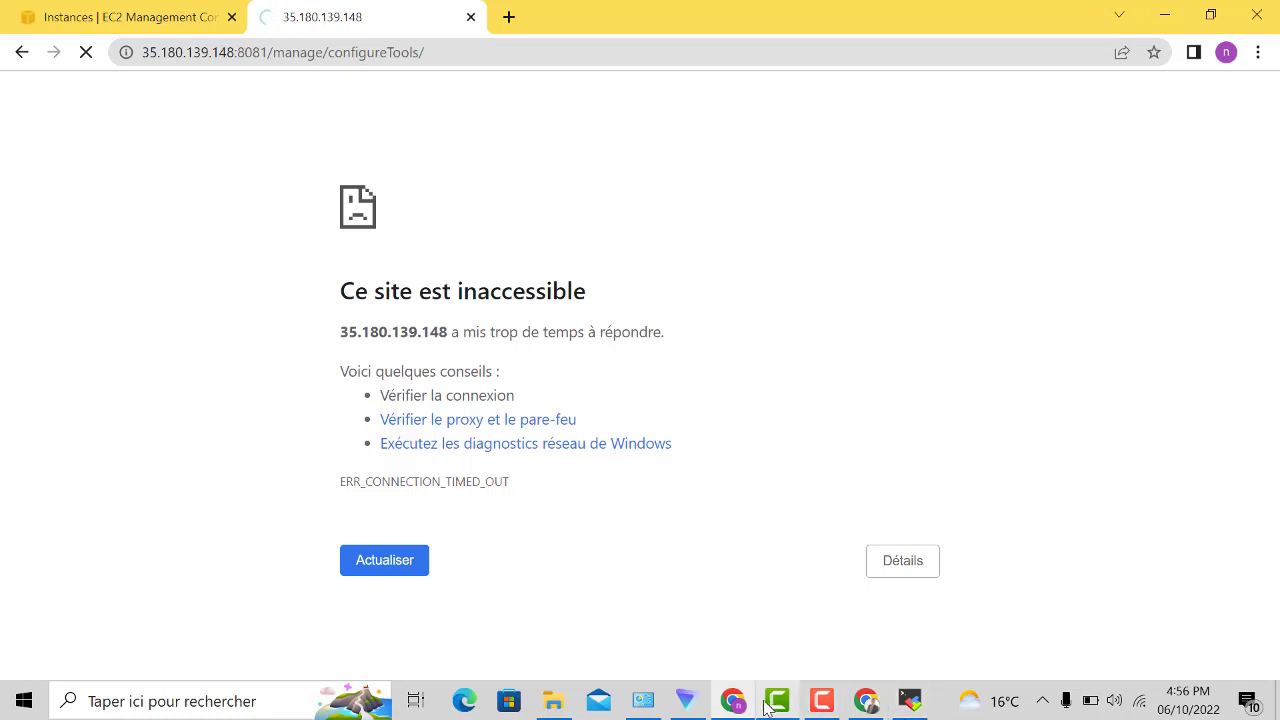
left_click(822, 700)
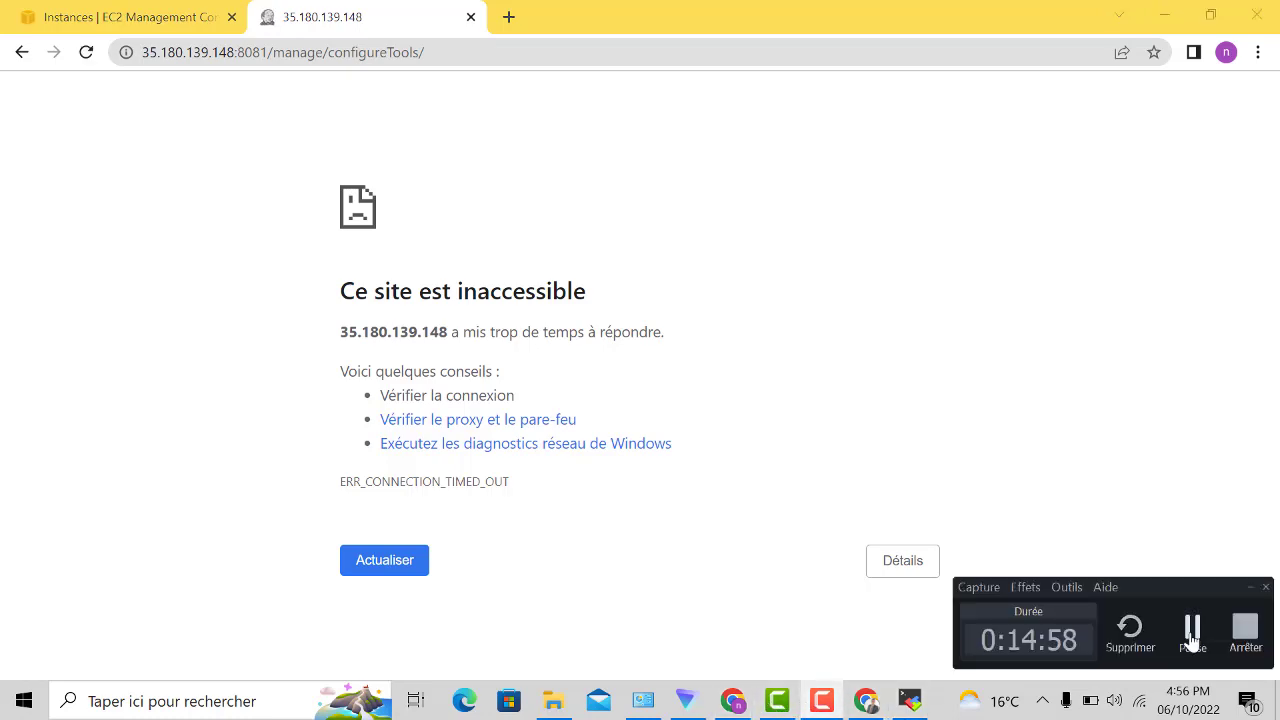
left_click(1190, 630)
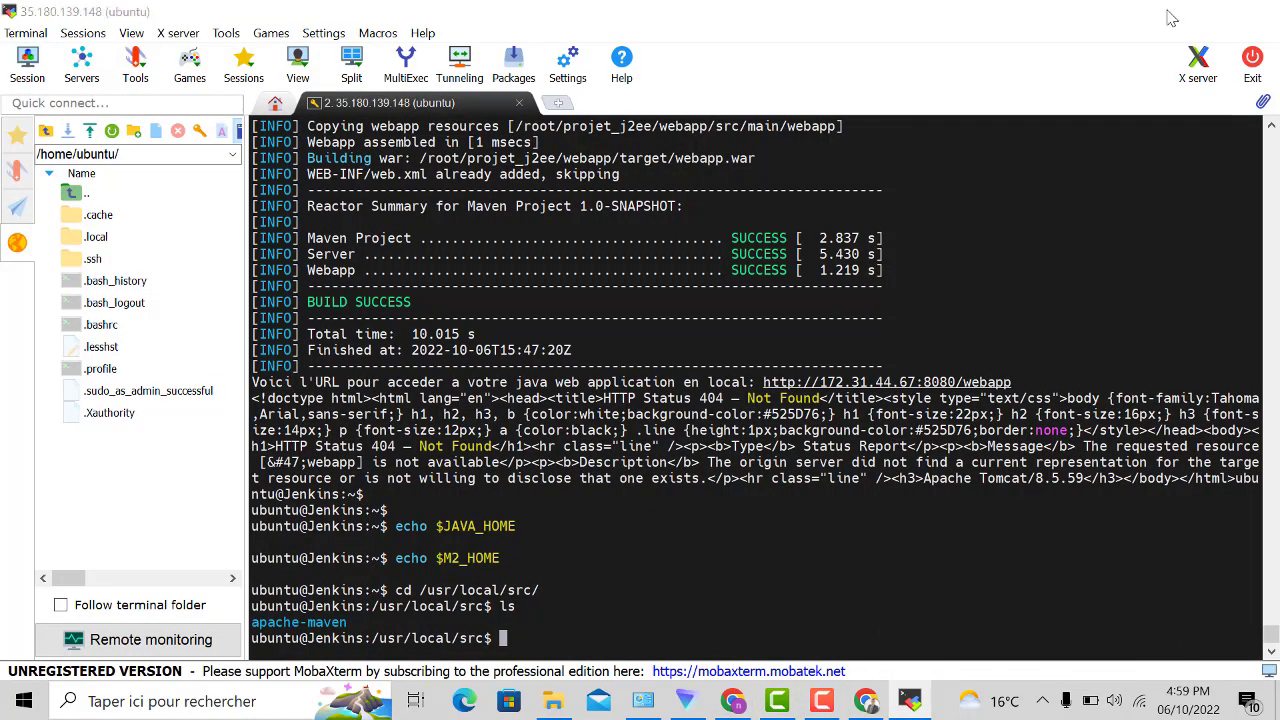
left_click(1163, 13)
left_click(1166, 16)
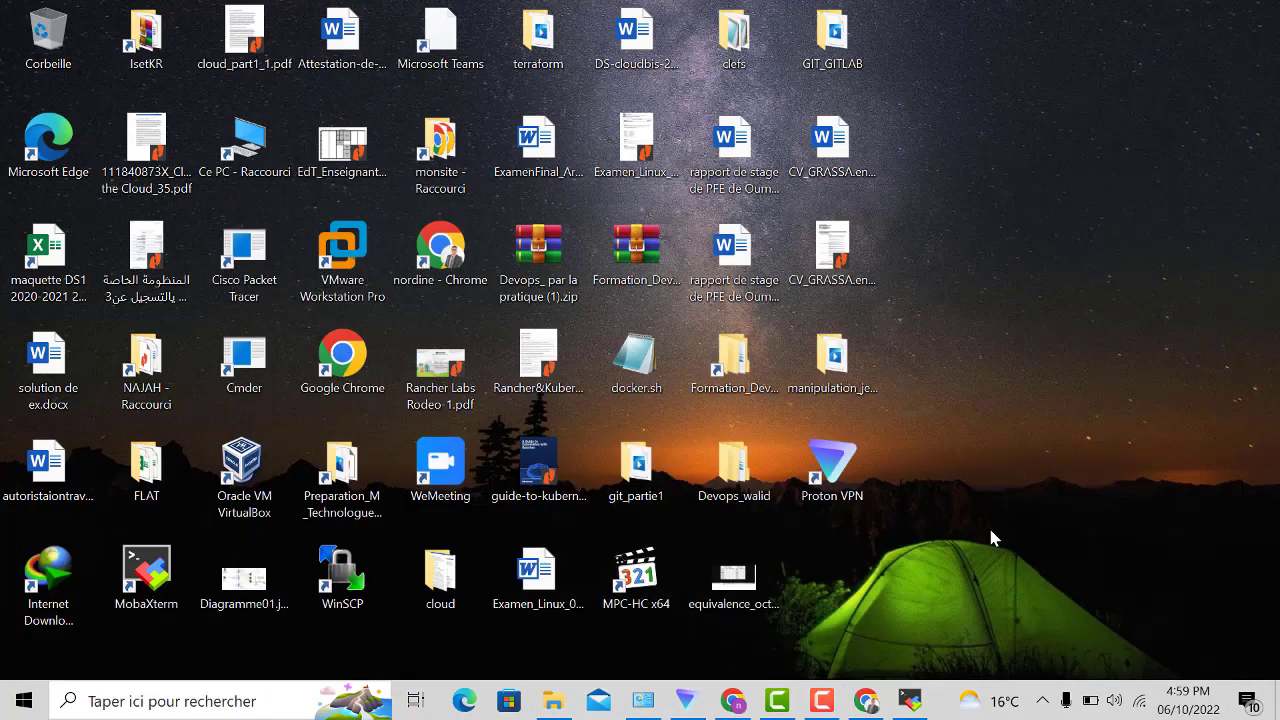
left_click(826, 703)
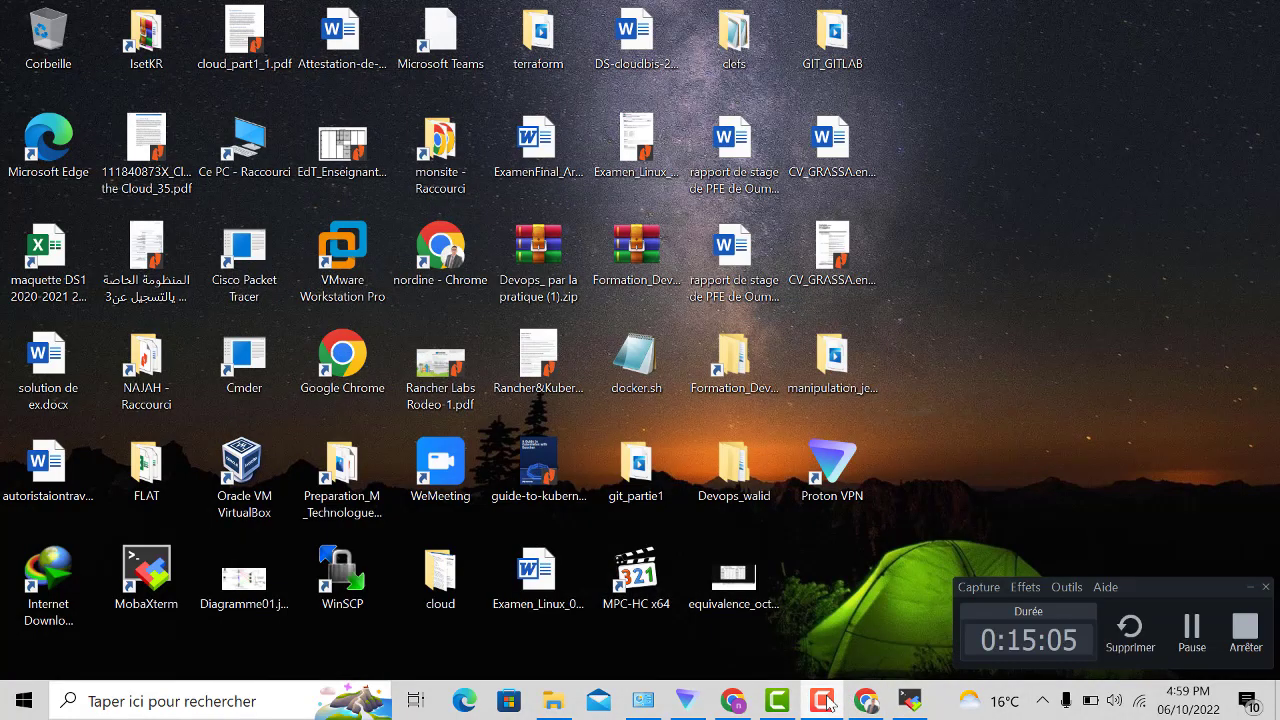
left_click(1197, 632)
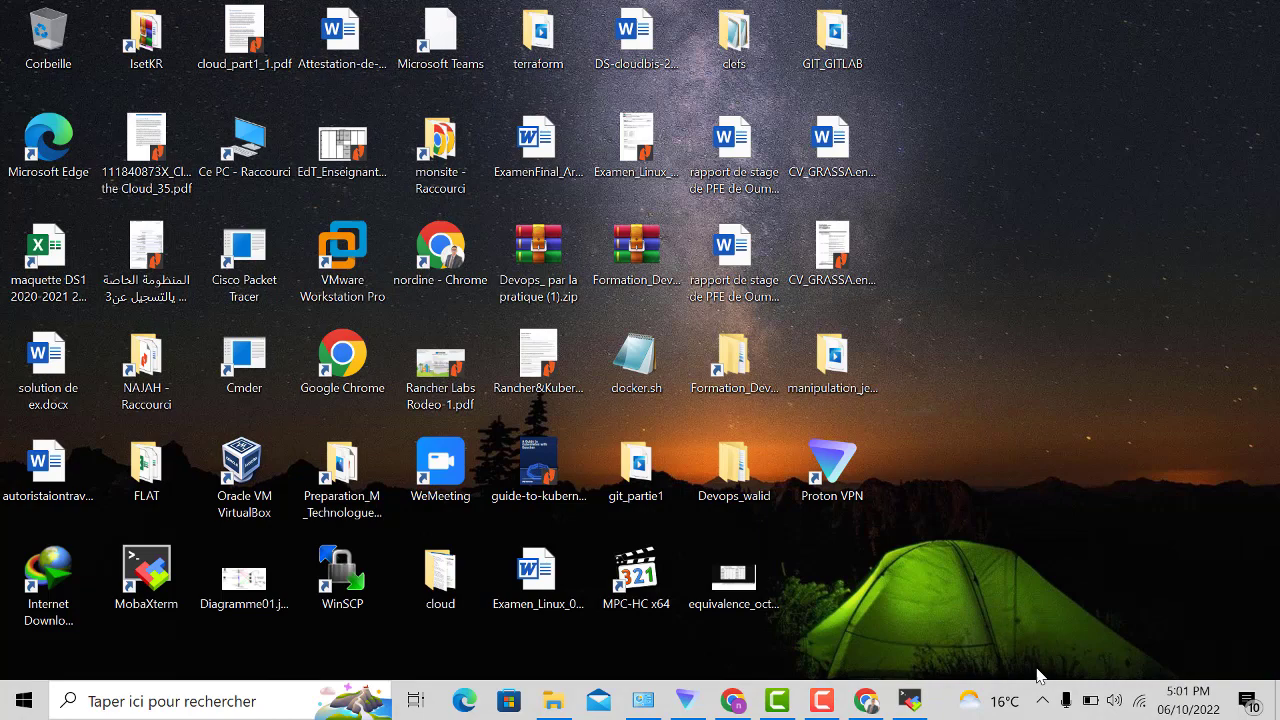
- Switch to Jenkins in Chrome and set the java JDK's JAVA_HOME to /usr/lib/jvm/default-java
left_click(733, 701)
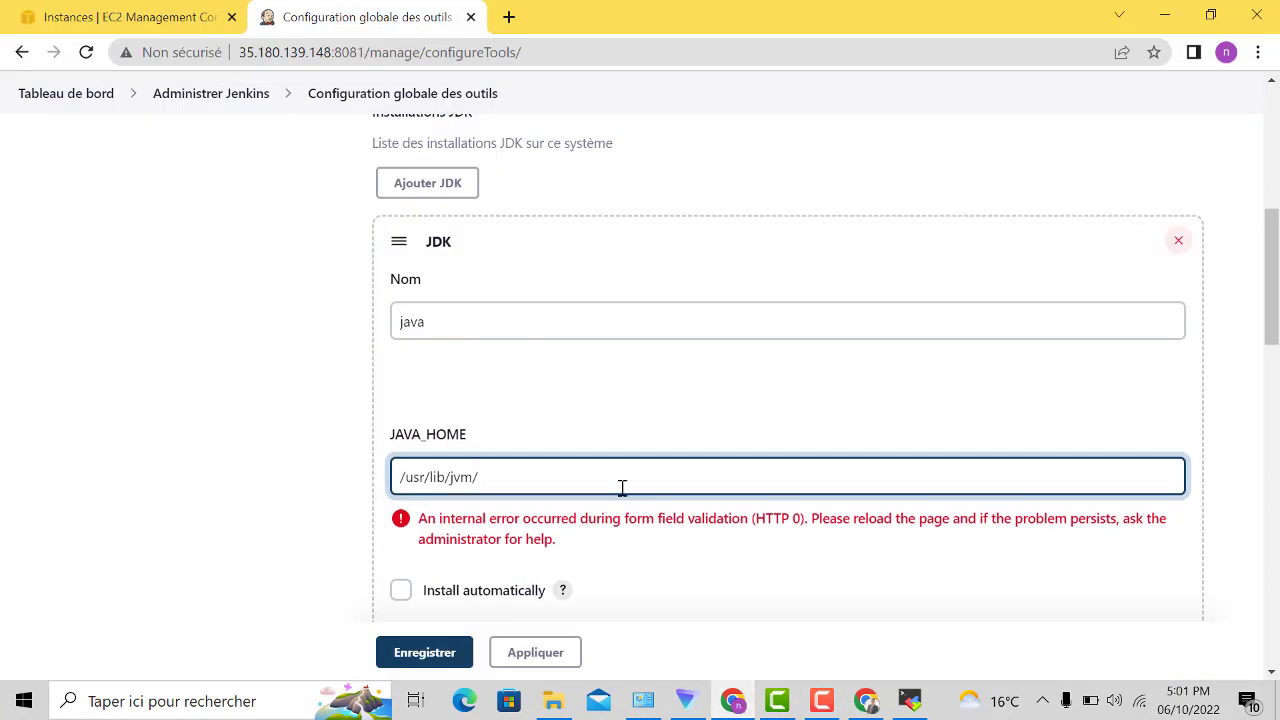
type("default-java")
left_click(642, 572)
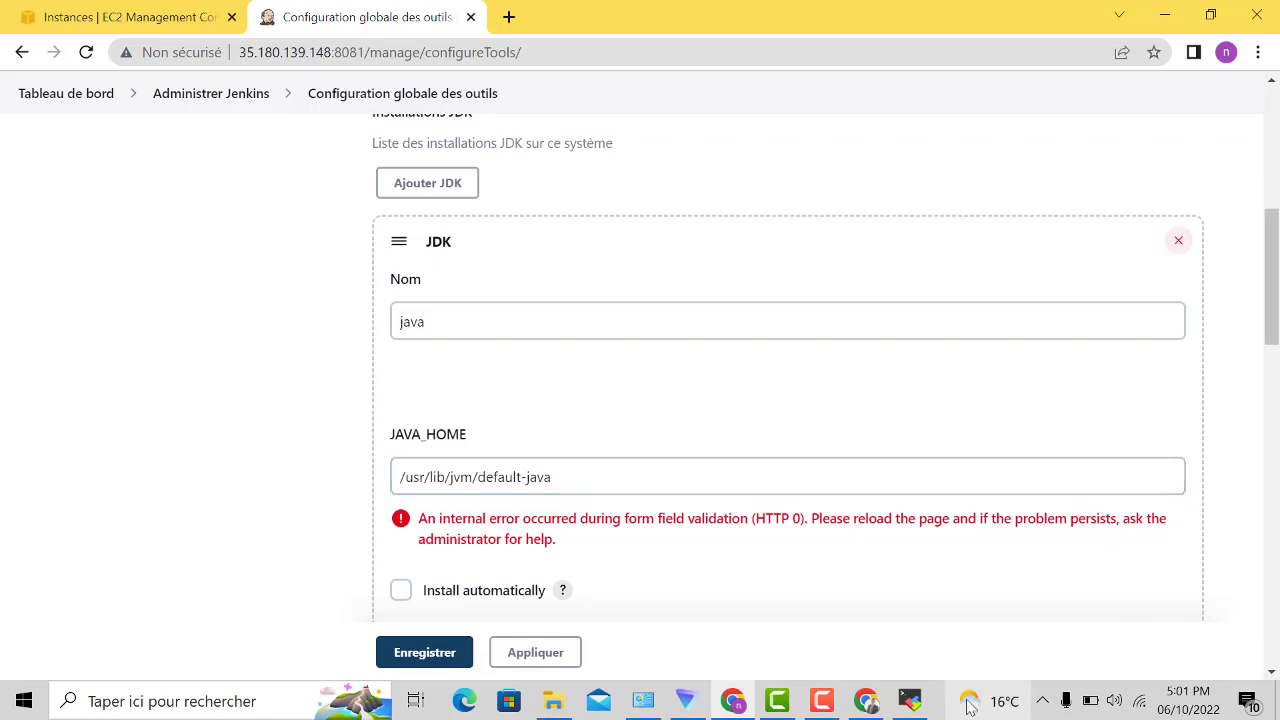
left_click(838, 706)
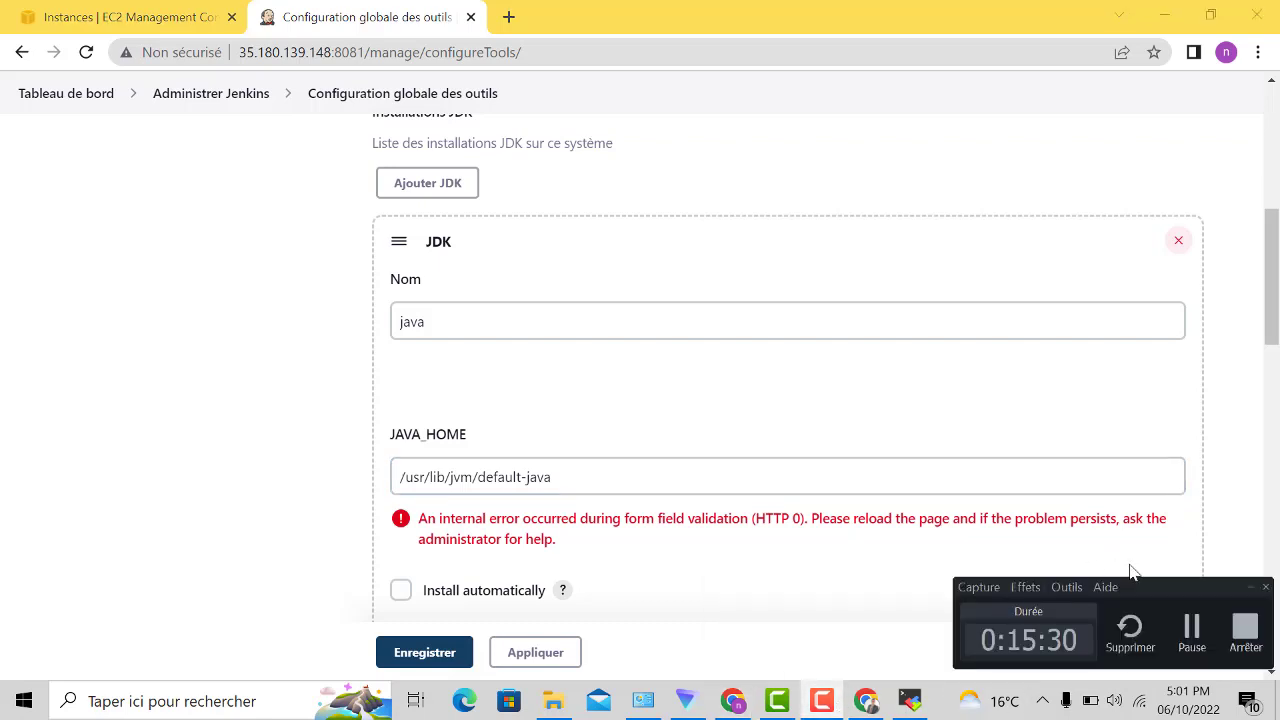
left_click(1192, 630)
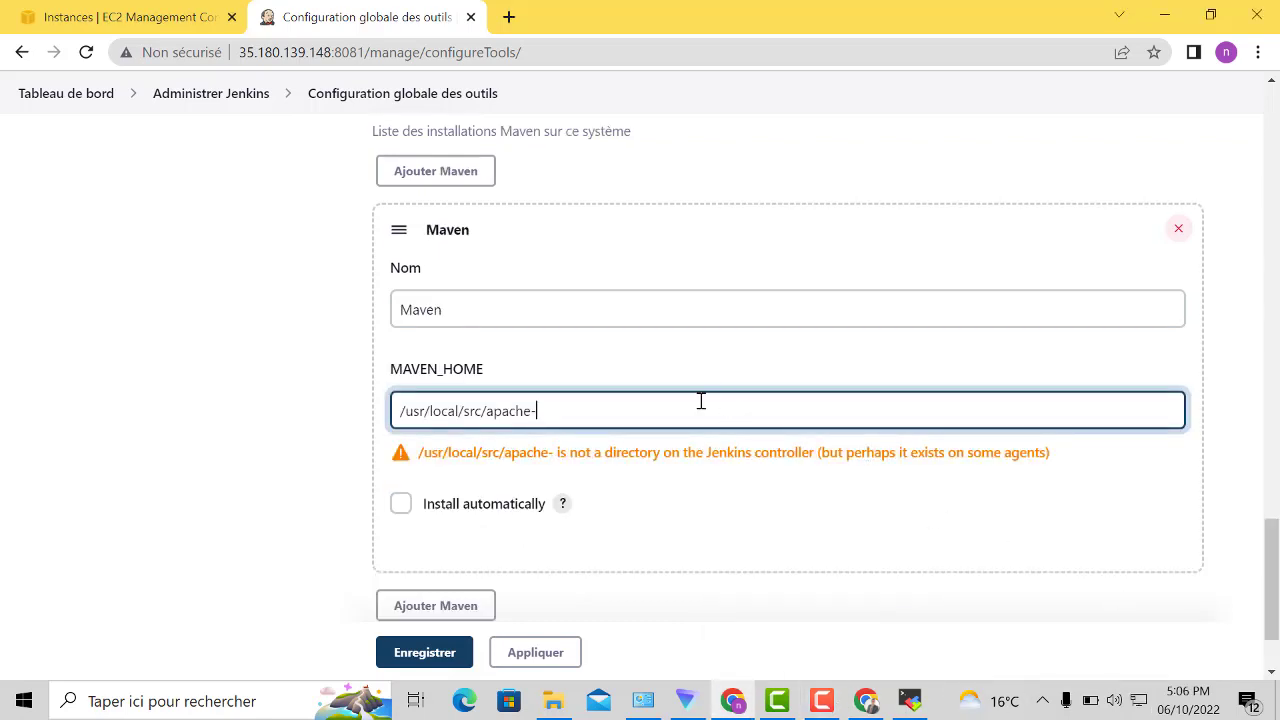
- Complete the Maven installation's MAVEN_HOME as /usr/local/src/apache-maven and apply the tool configuration
type("maven")
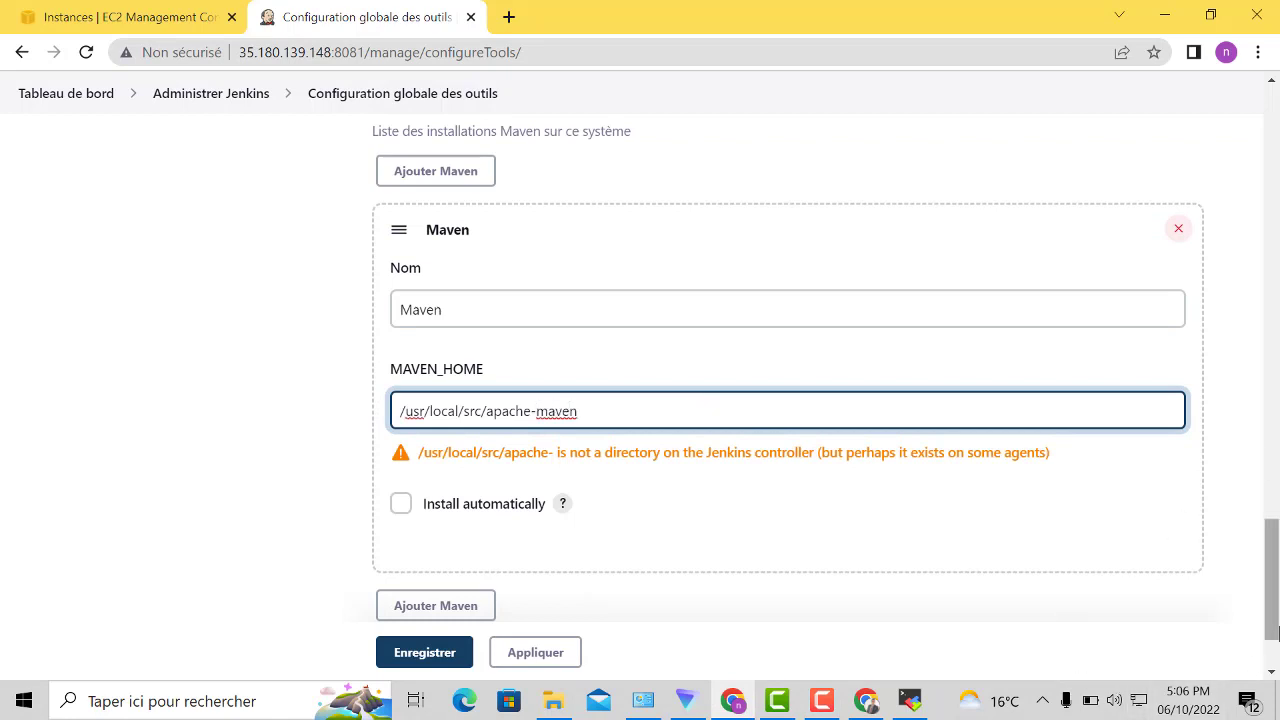
left_click_drag(1276, 590, 1234, 594)
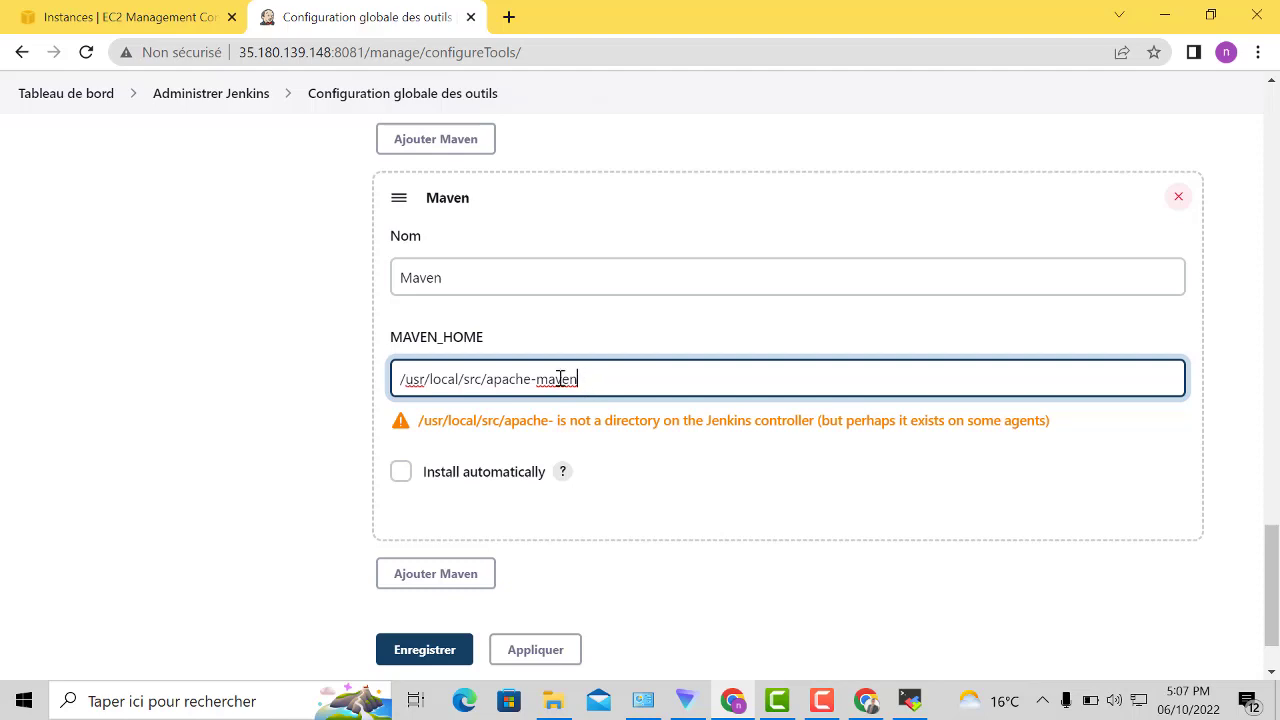
left_click_drag(578, 380, 398, 380)
left_click(536, 652)
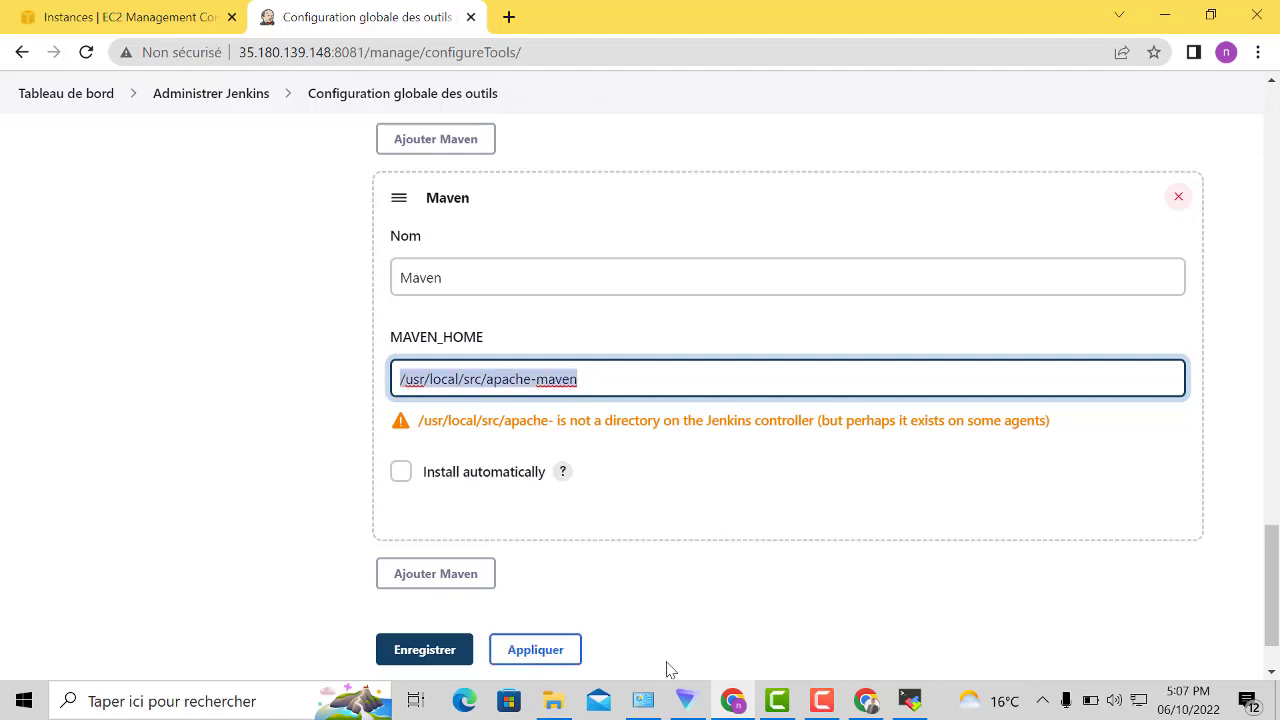
- Switch to MobaXterm, restart the stopped SSH session and clear the terminal
left_click(910, 700)
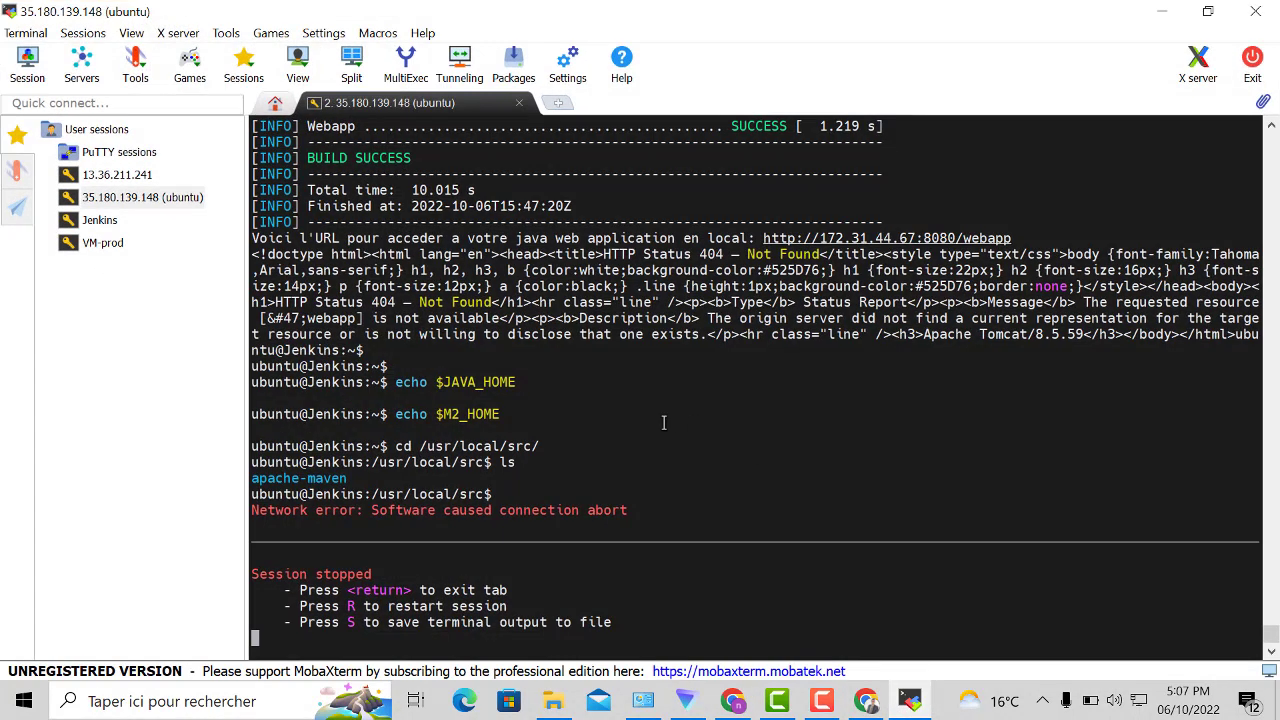
key("r")
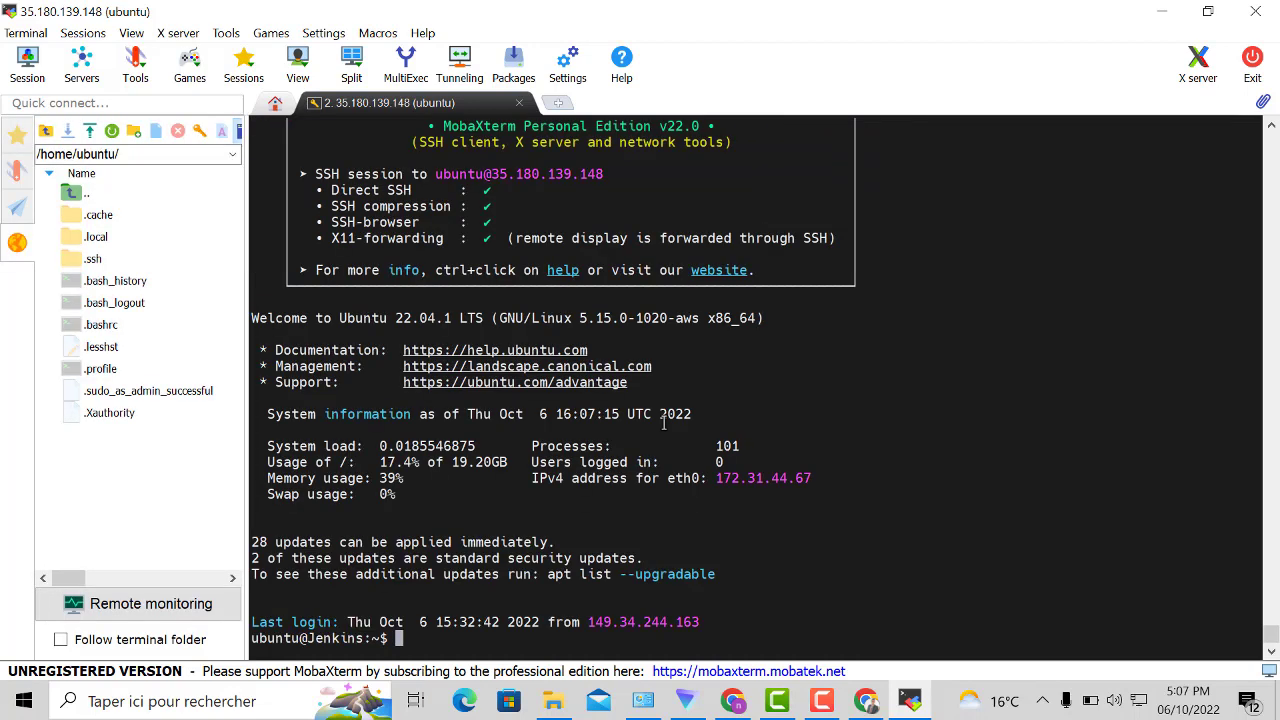
key("ctrl+l")
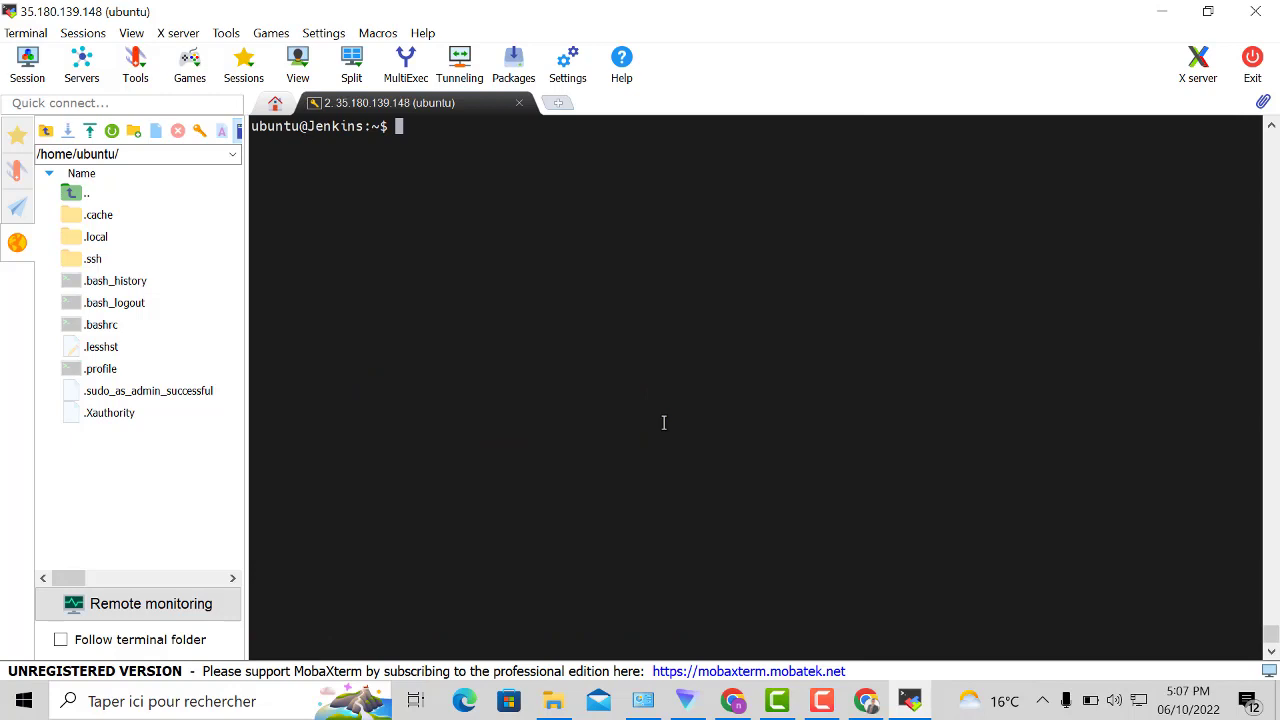
- Print the M2_HOME and JAVA_HOME environment variables with echo $M2_HOME and echo $JAVA_HOME
key("Up")
key("Up")
key("Up")
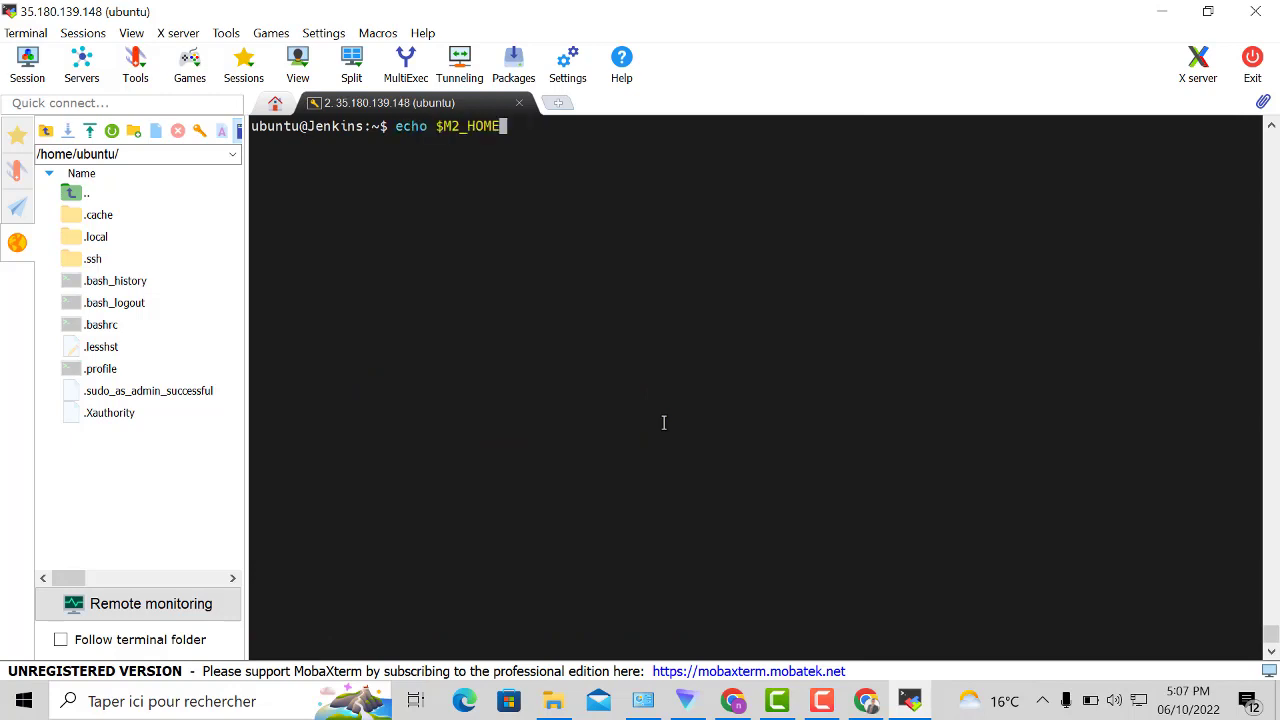
key("Return")
key("Up")
key("Up")
key("Up")
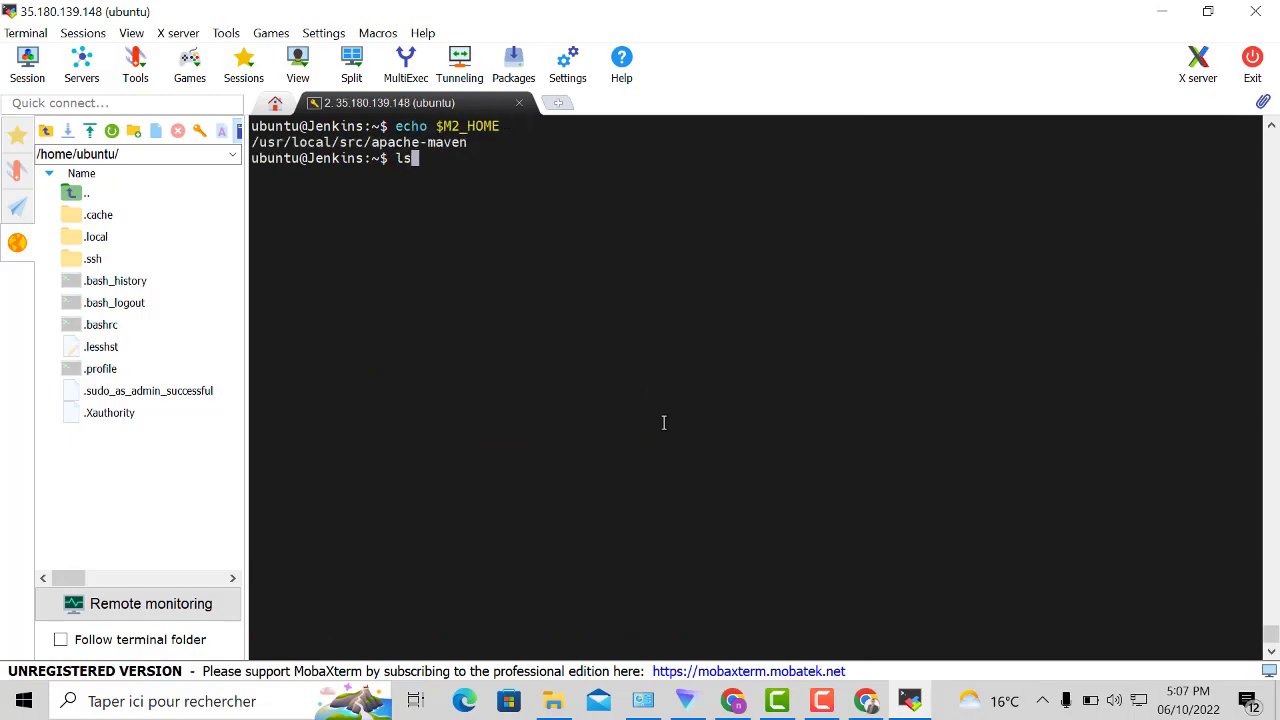
key("Return")
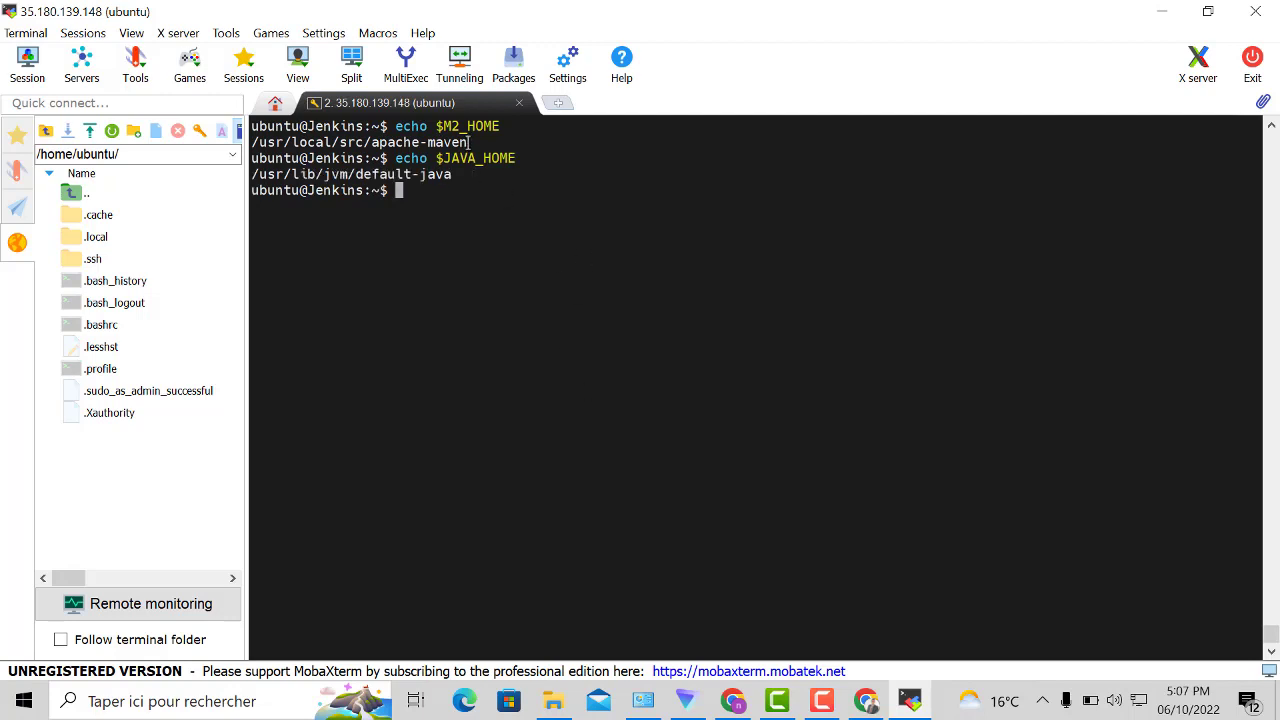
- Copy the Maven path /usr/local/src/apache-maven from the terminal output and paste it at the prompt
left_click(325, 126)
double_click(300, 142)
key("ctrl+c")
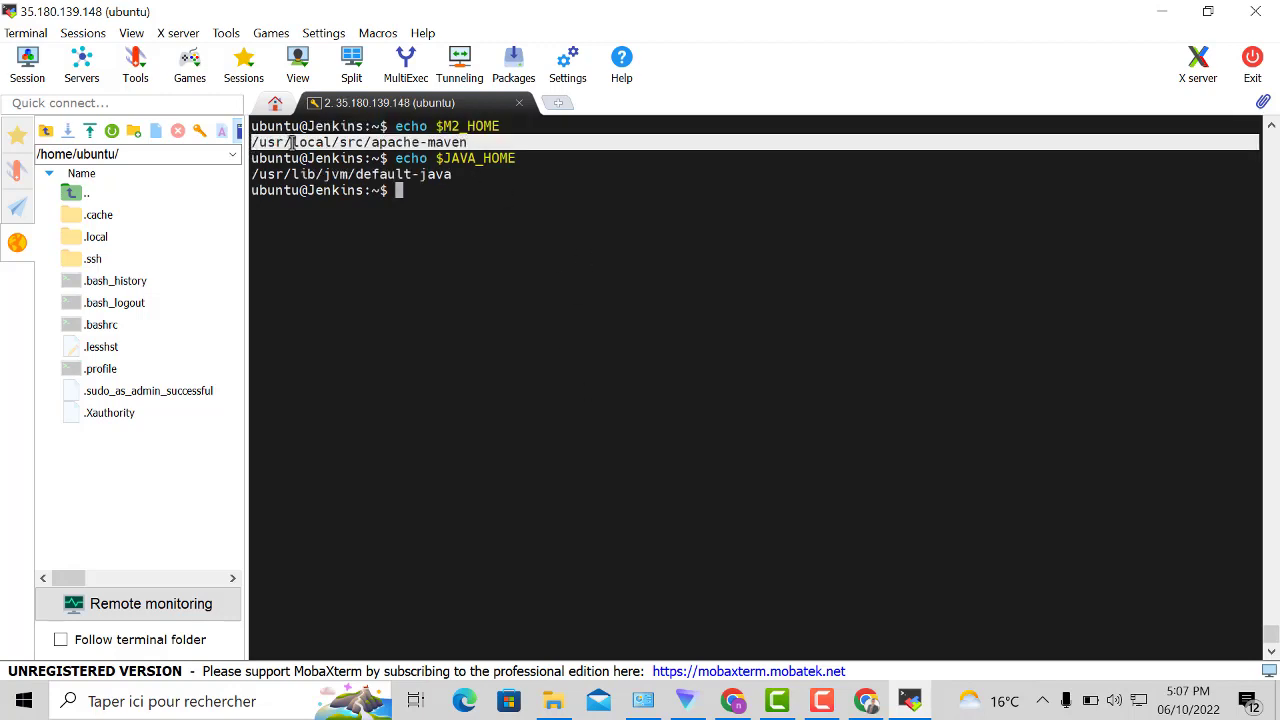
right_click(295, 146)
left_click(557, 463)
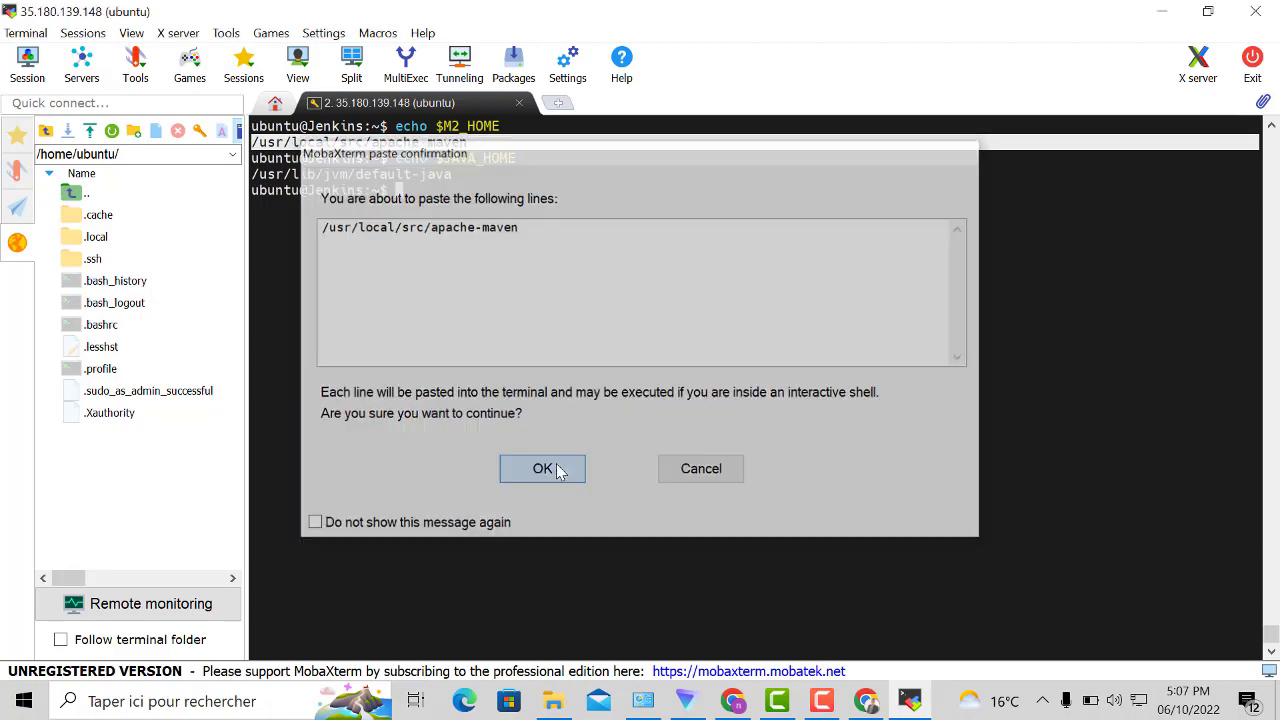
- Switch to Jenkins in Chrome, check the MAVEN_HOME path against the terminal value, and save the global tool configuration
left_click(871, 706)
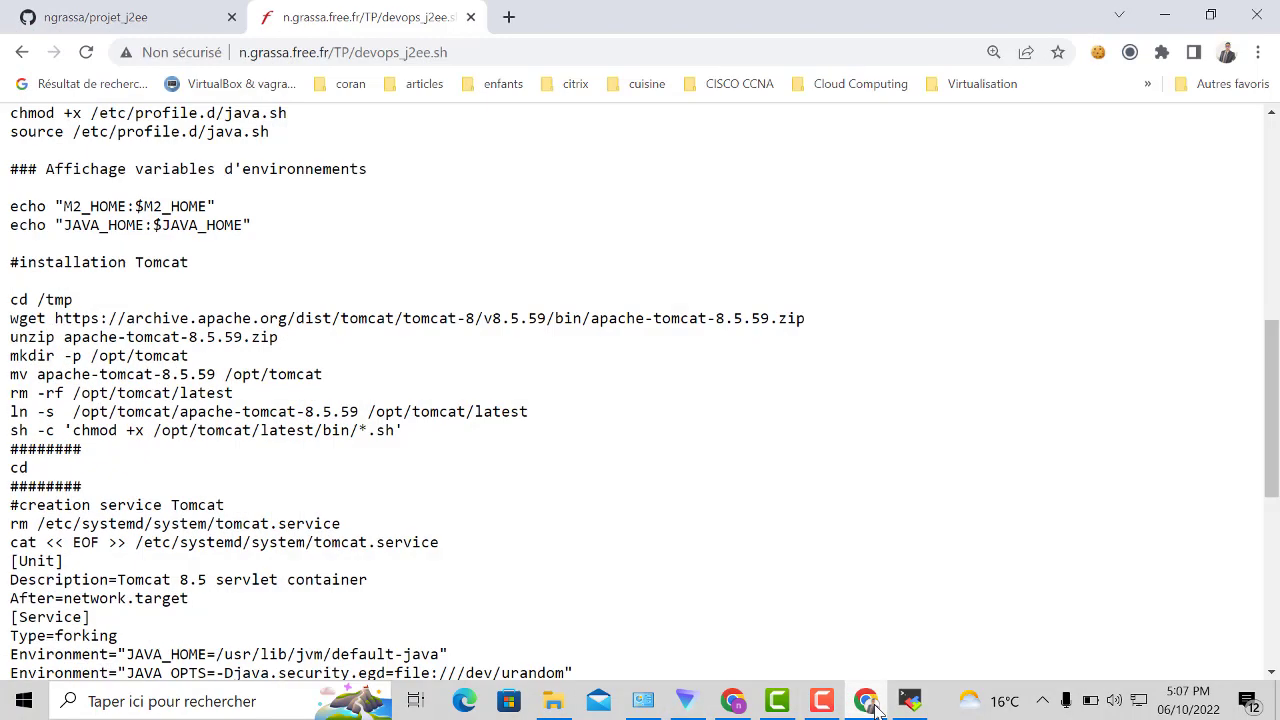
left_click(875, 708)
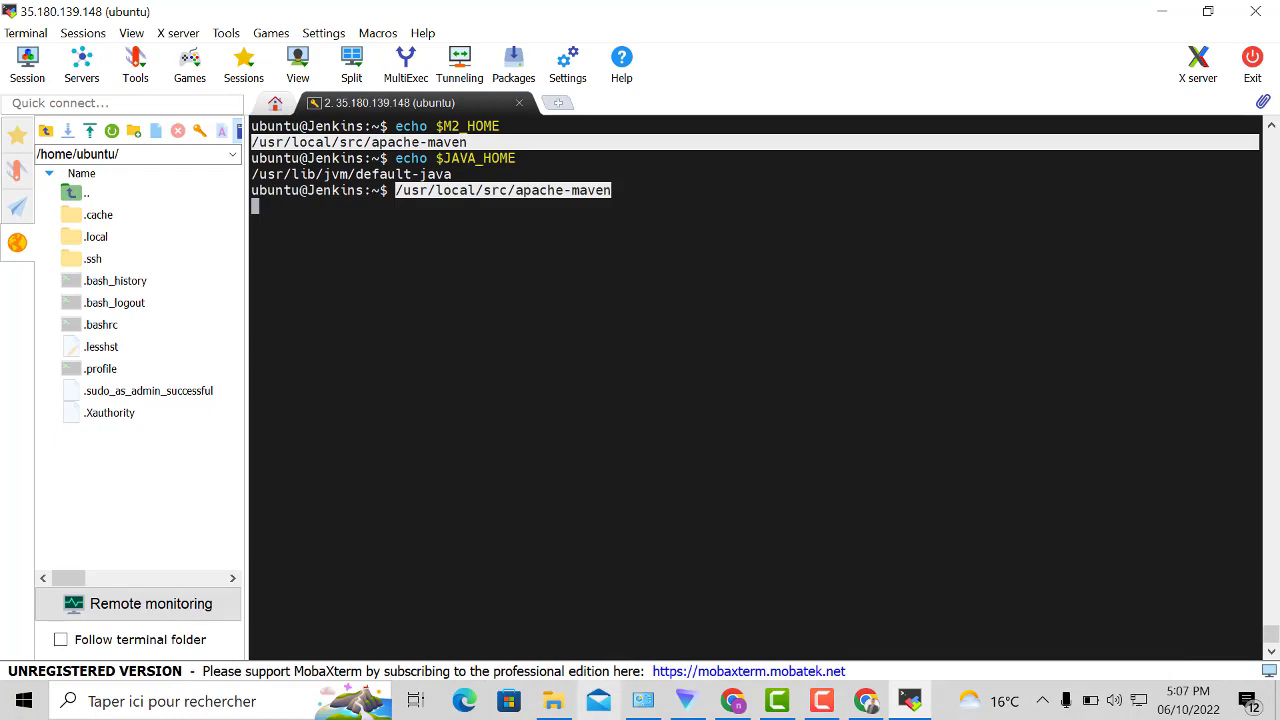
left_click(866, 700)
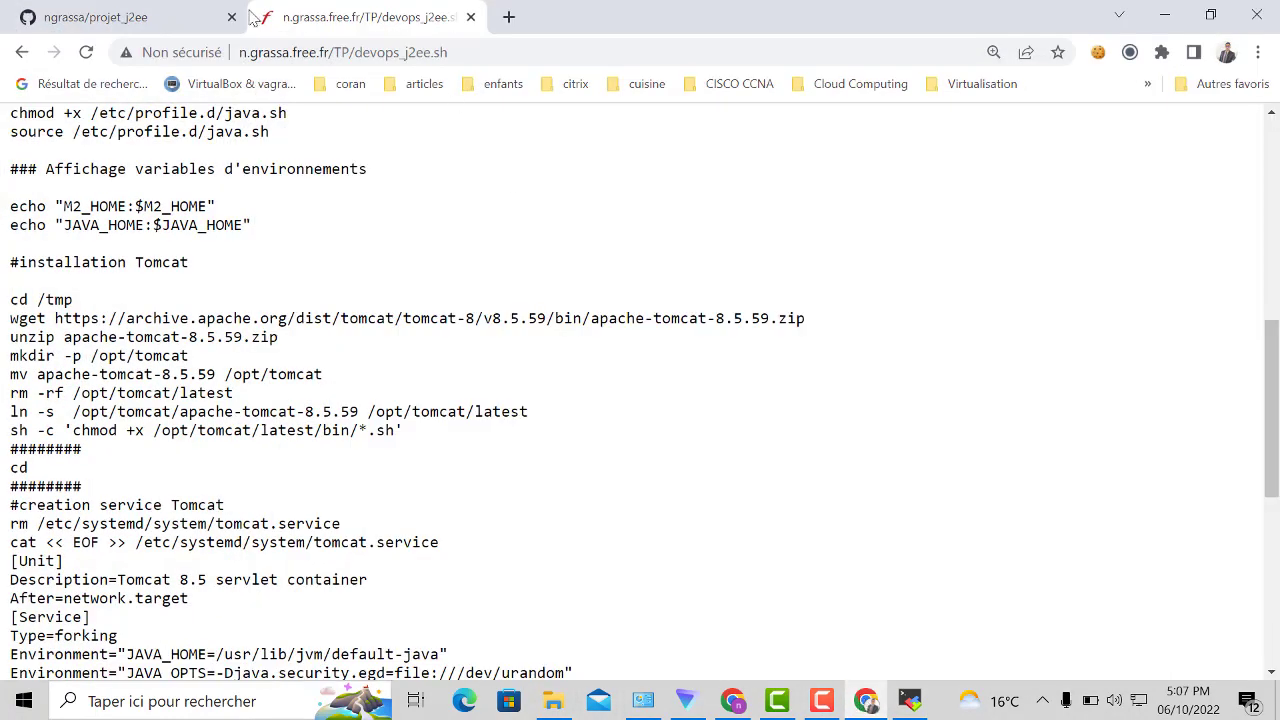
left_click(734, 703)
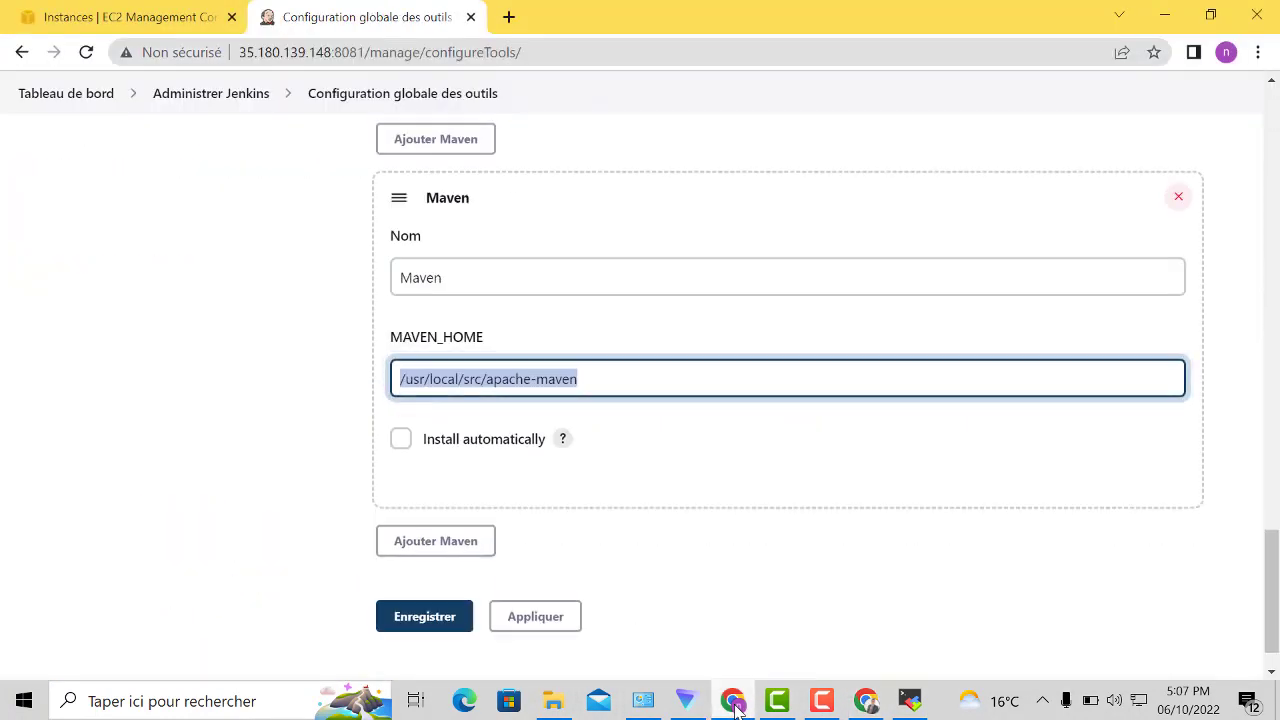
left_click(612, 383)
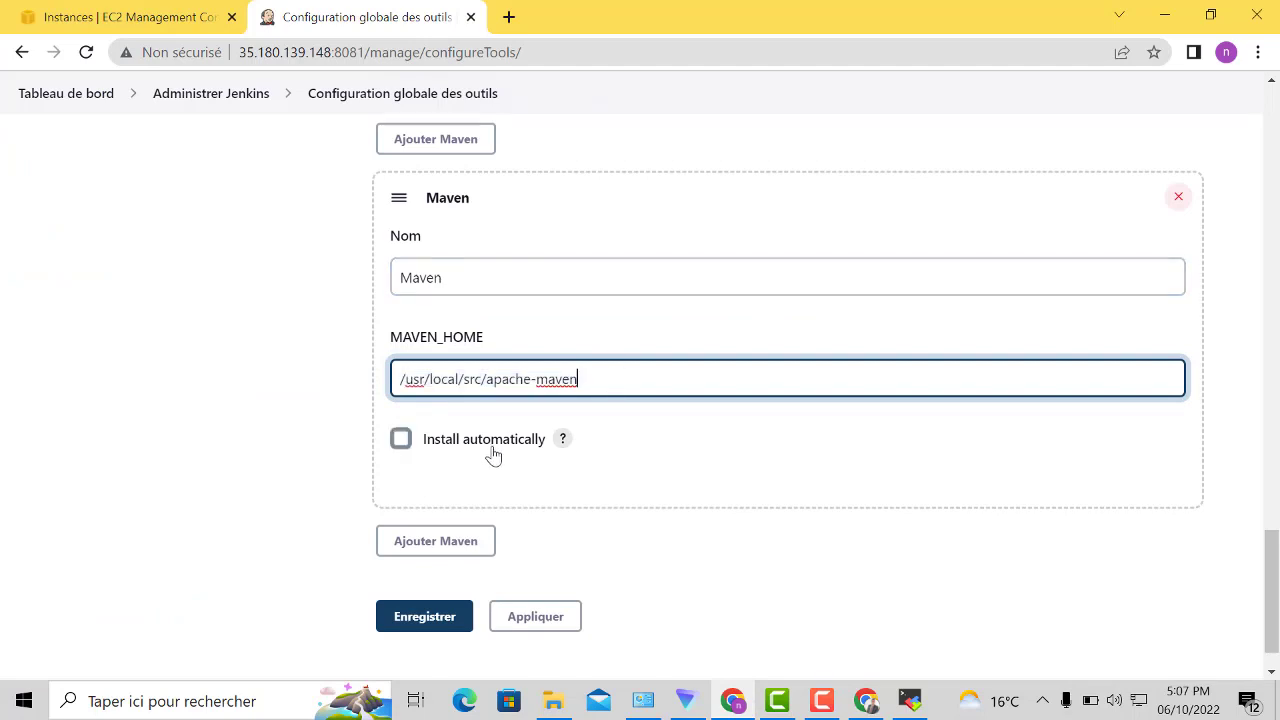
left_click(650, 505)
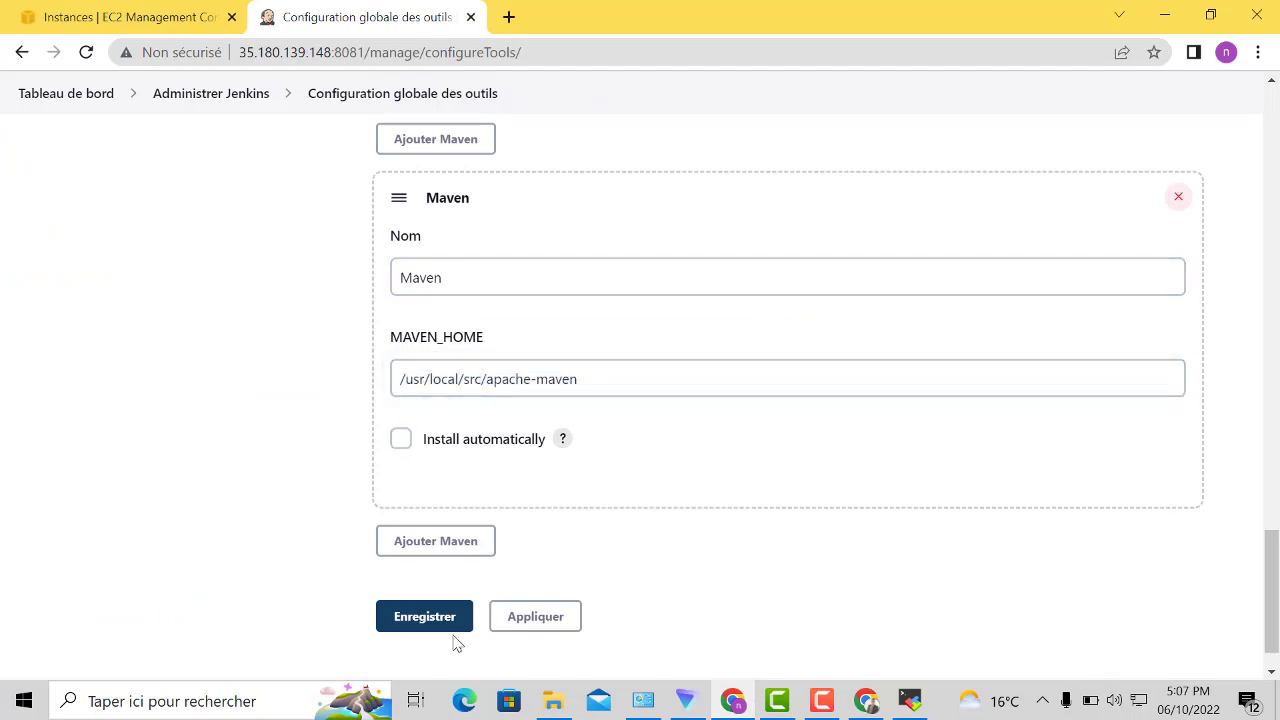
left_click(421, 620)
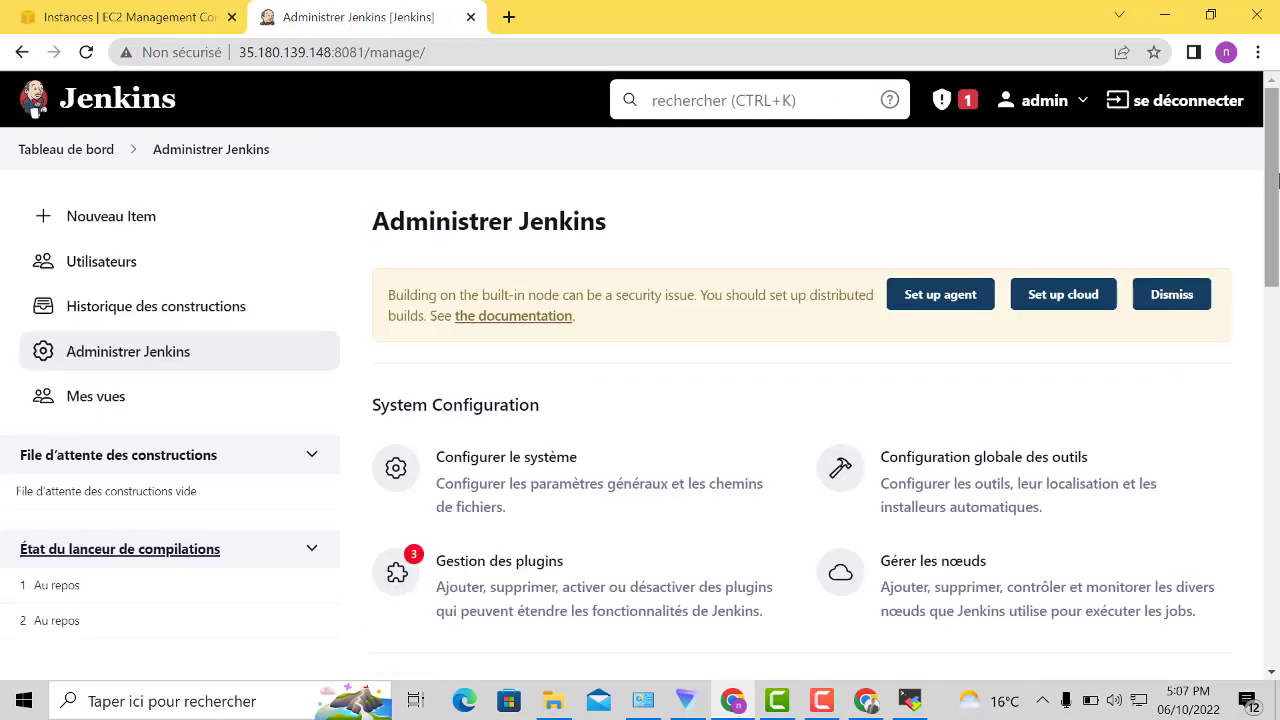
- Return to the Jenkins dashboard, open the build_code_maven project and launch a build
left_click_drag(1270, 200, 1262, 90)
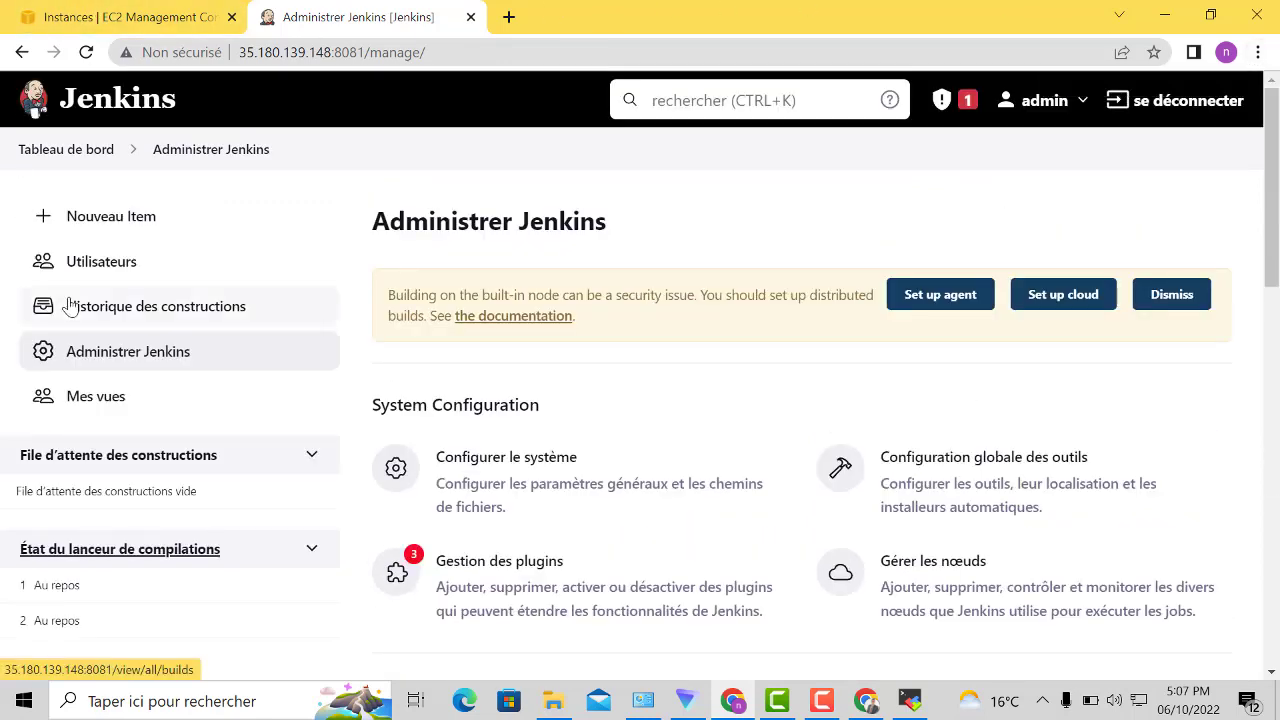
left_click(125, 222)
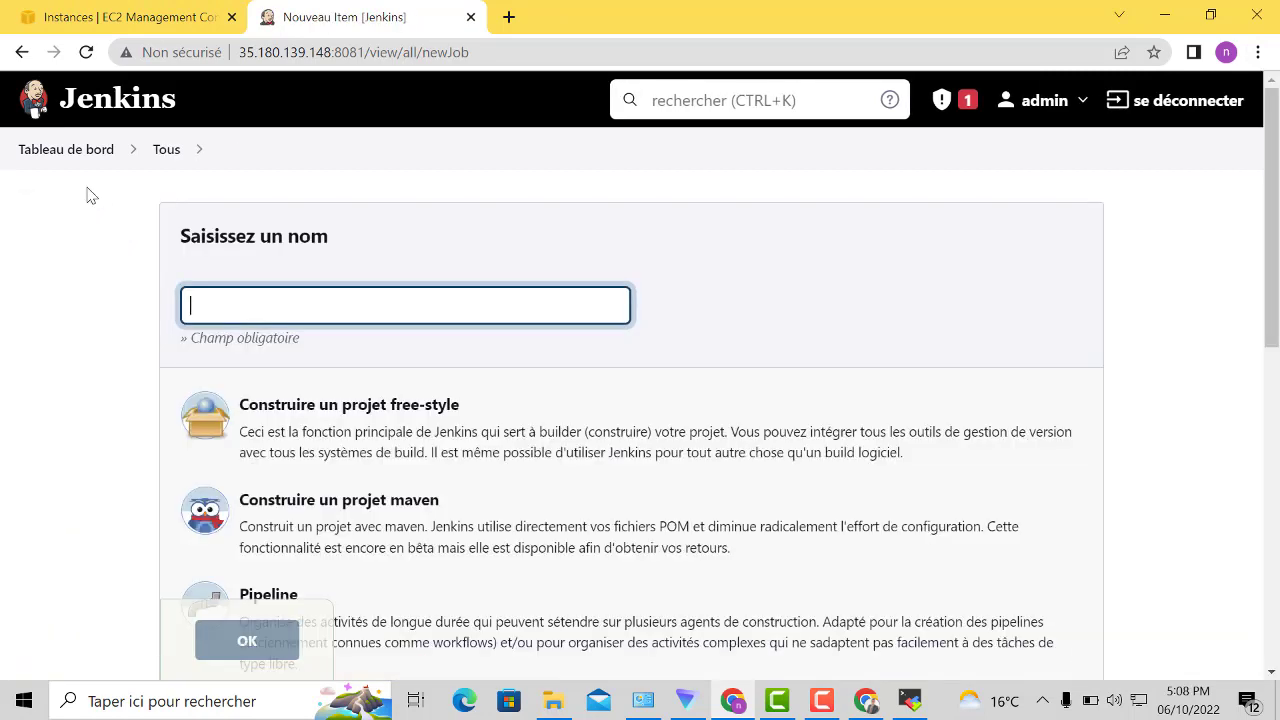
left_click(88, 152)
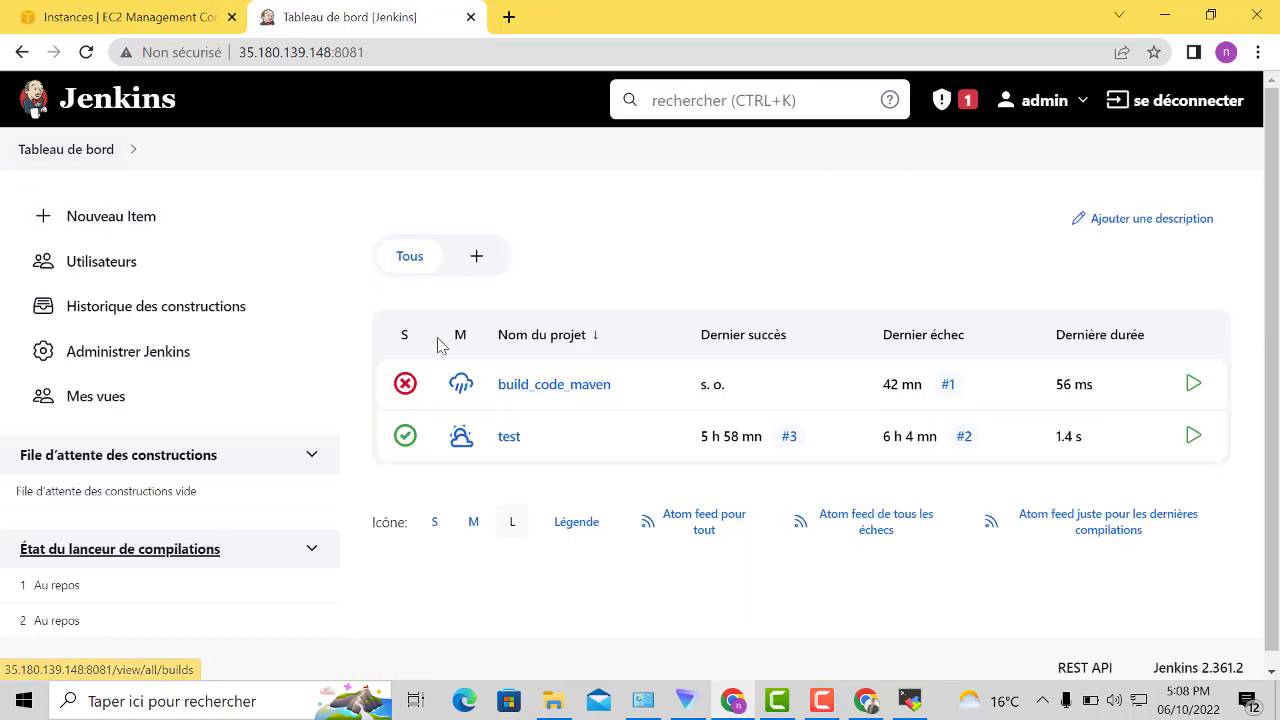
left_click(519, 392)
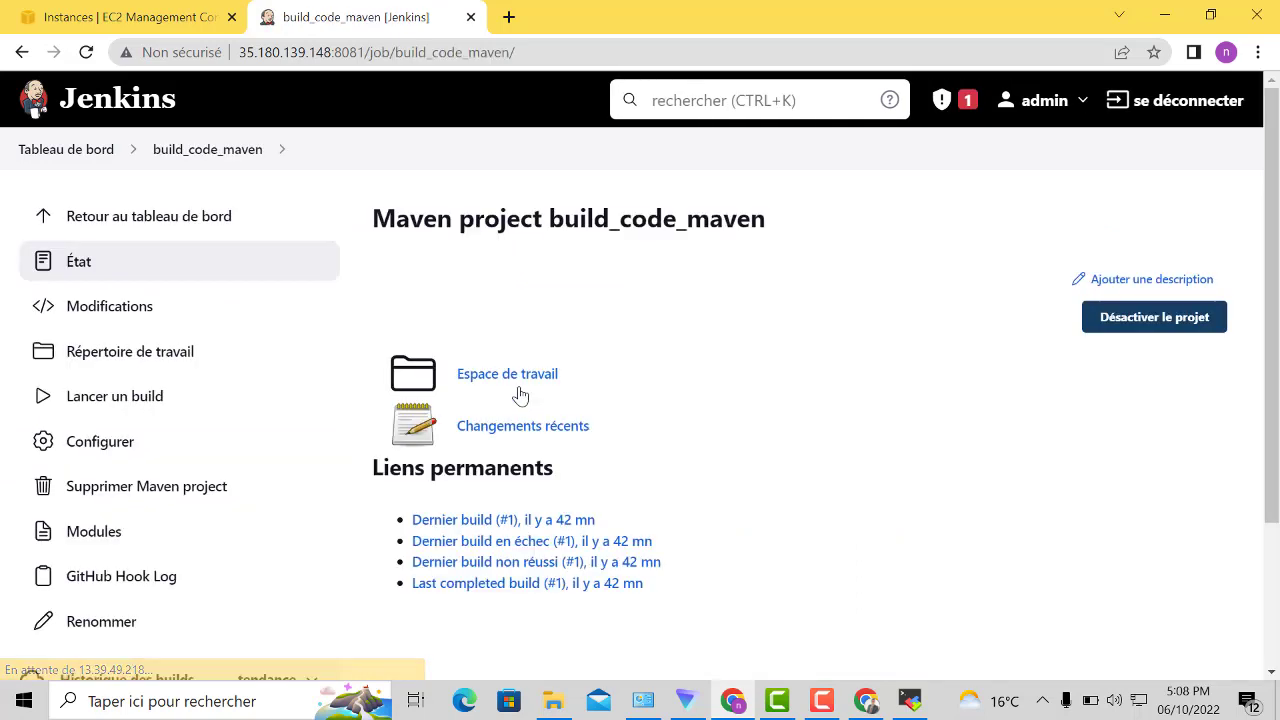
left_click(138, 396)
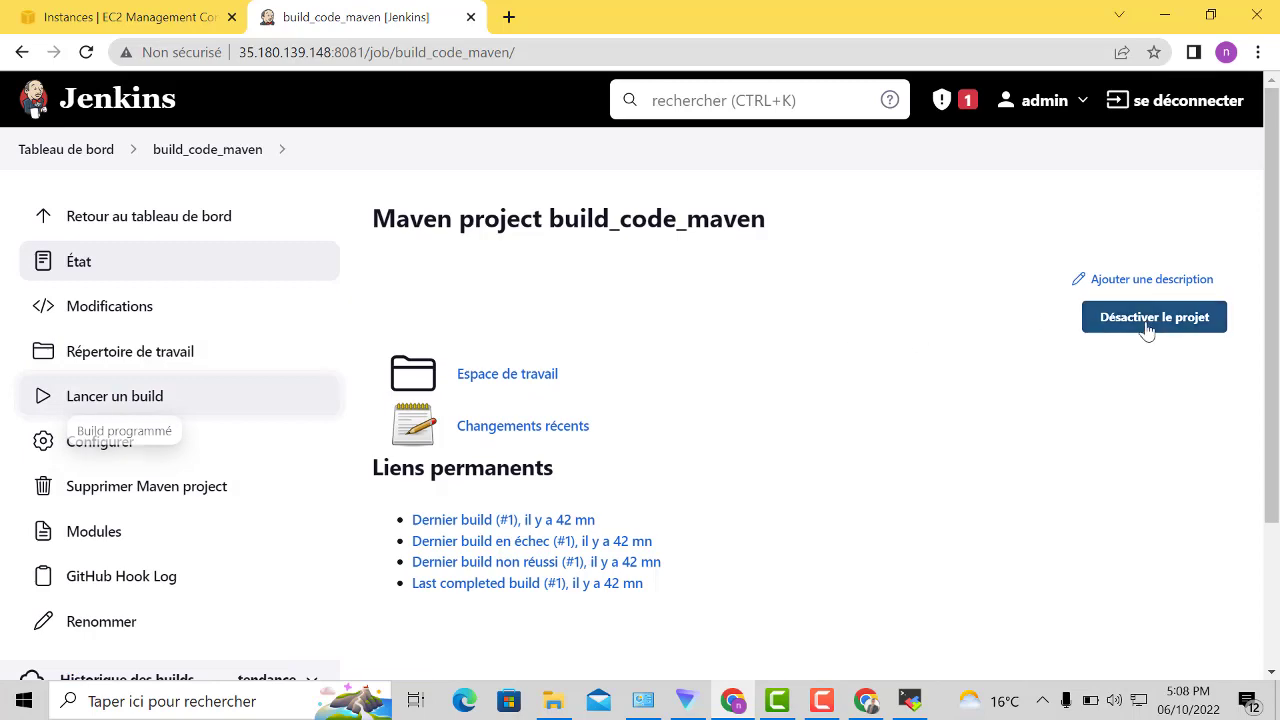
- Open the console output of build #2 from the build history and read it through to the end
left_click_drag(1268, 316, 1278, 416)
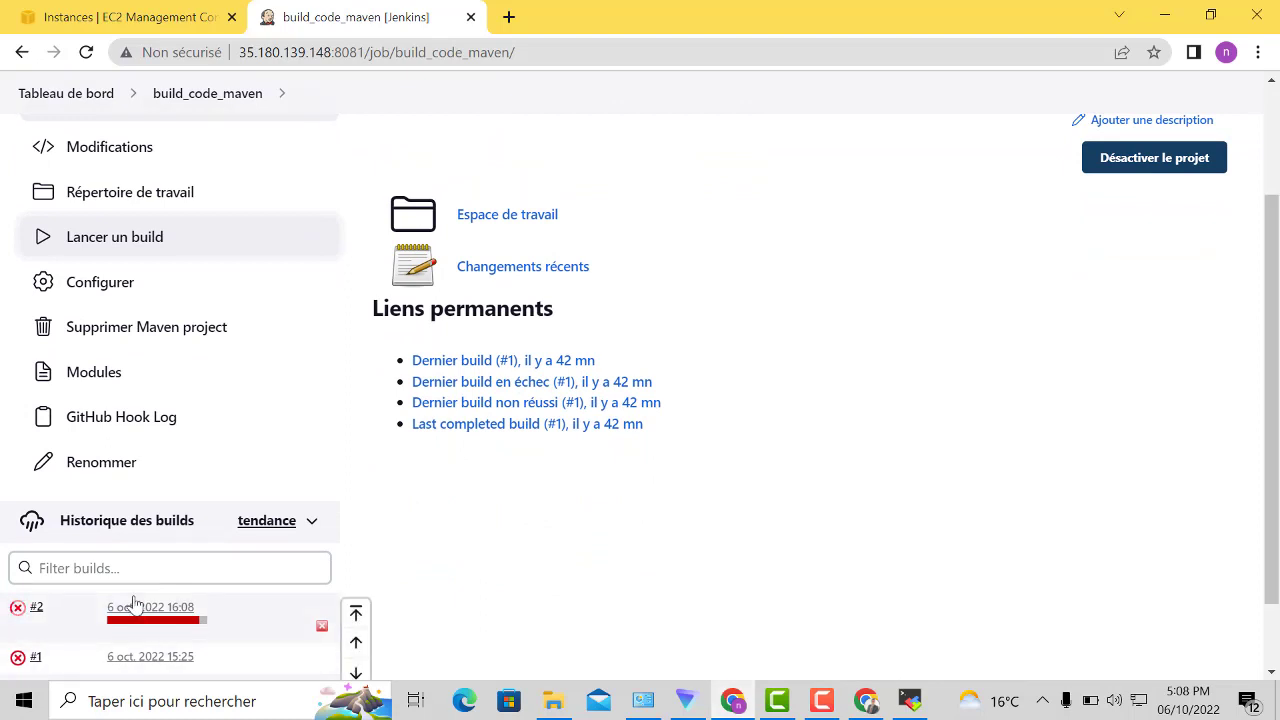
left_click(17, 608)
scroll(958, 497, "down", 20)
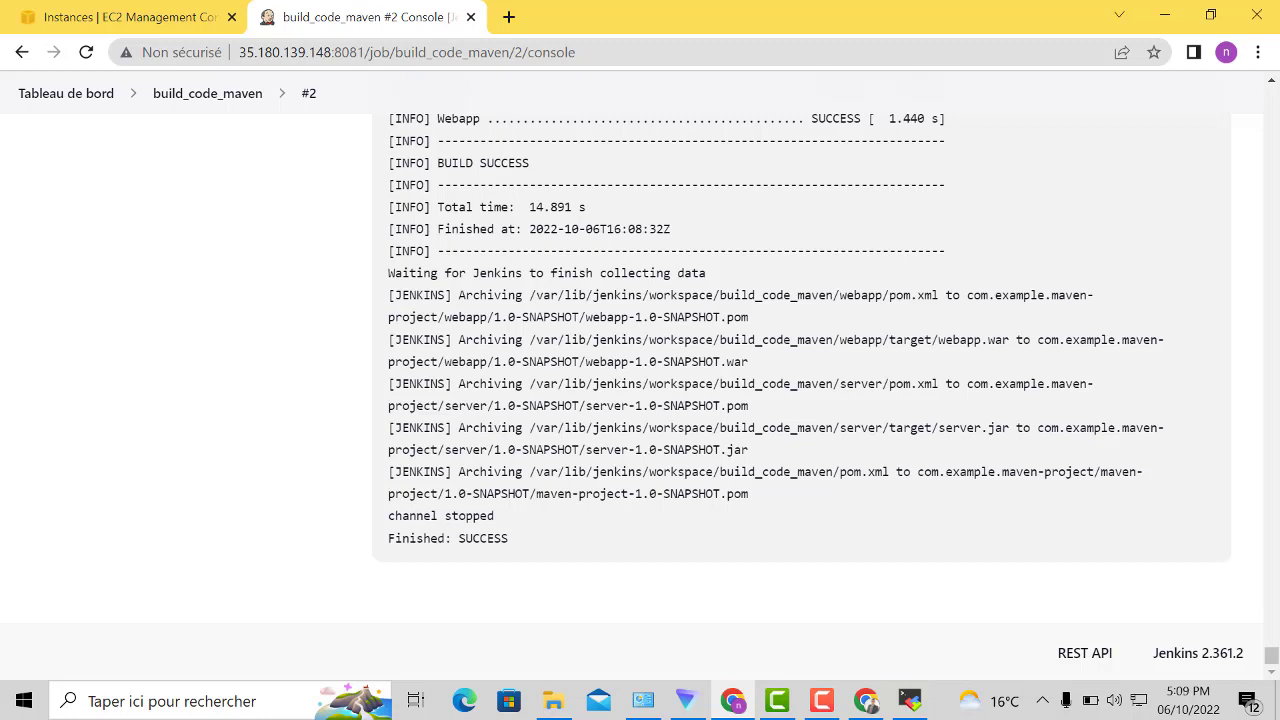
left_click(910, 700)
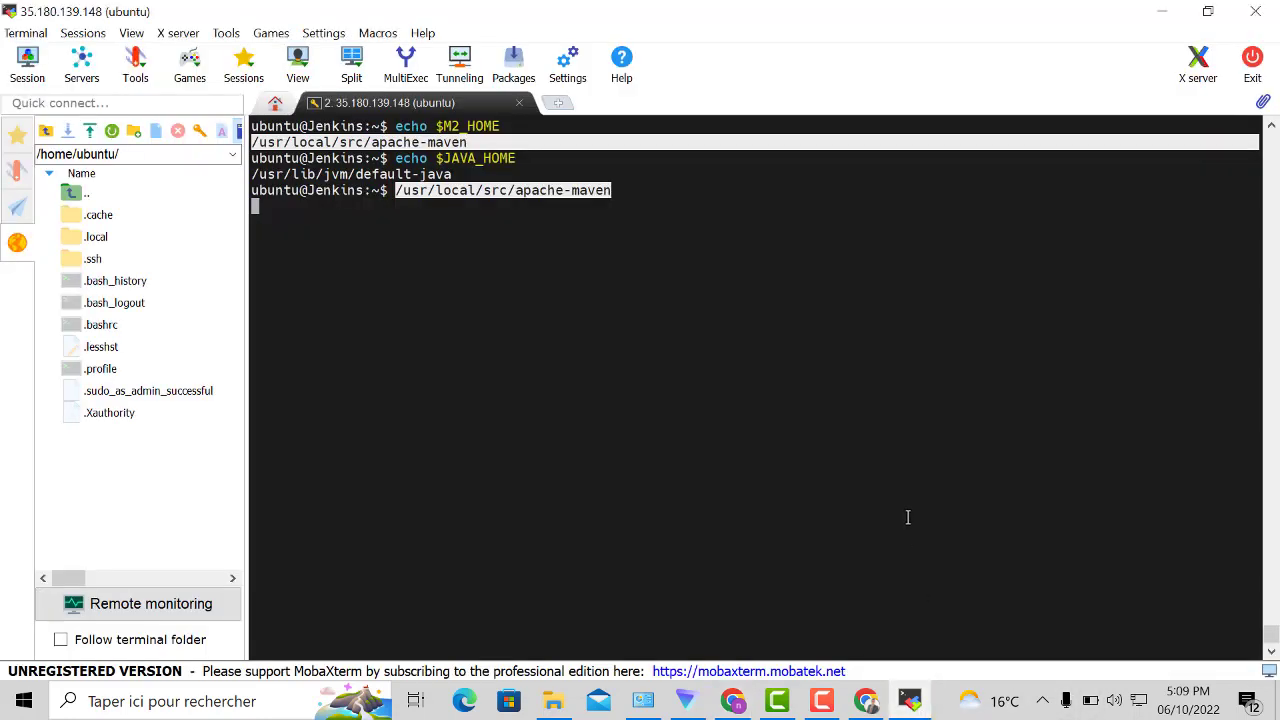
left_click(908, 702)
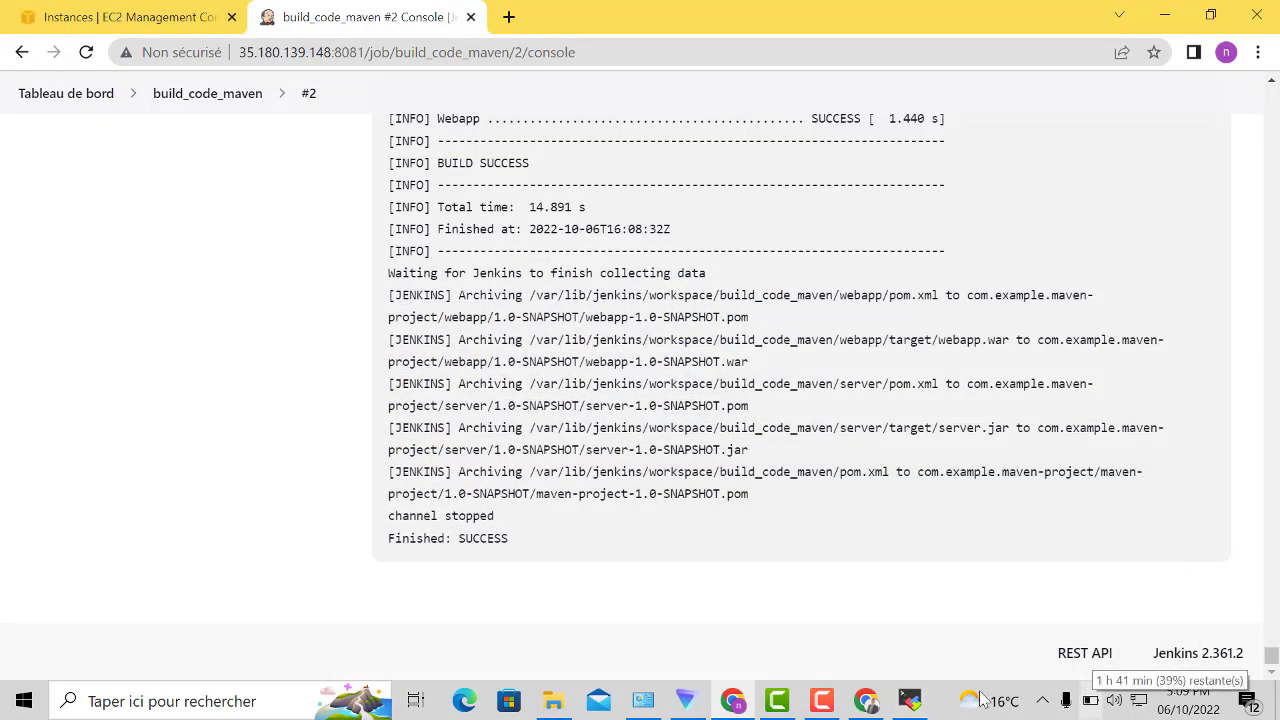
left_click(776, 703)
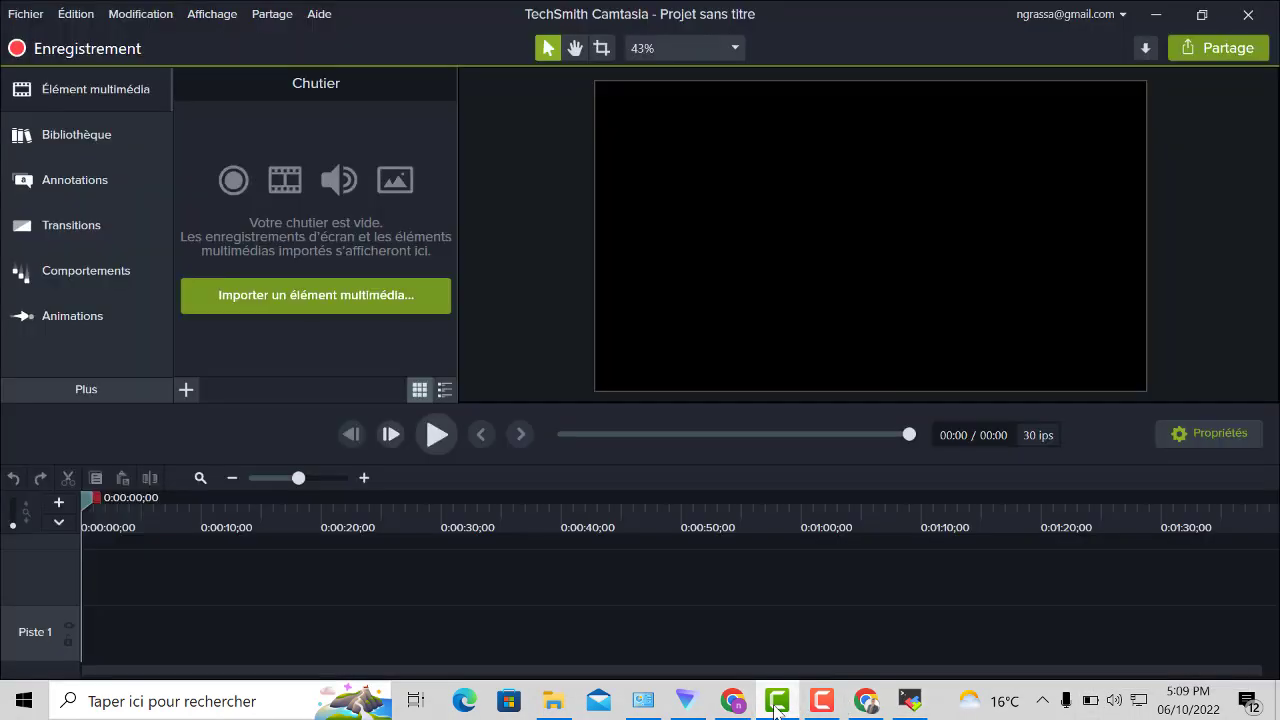
left_click(776, 703)
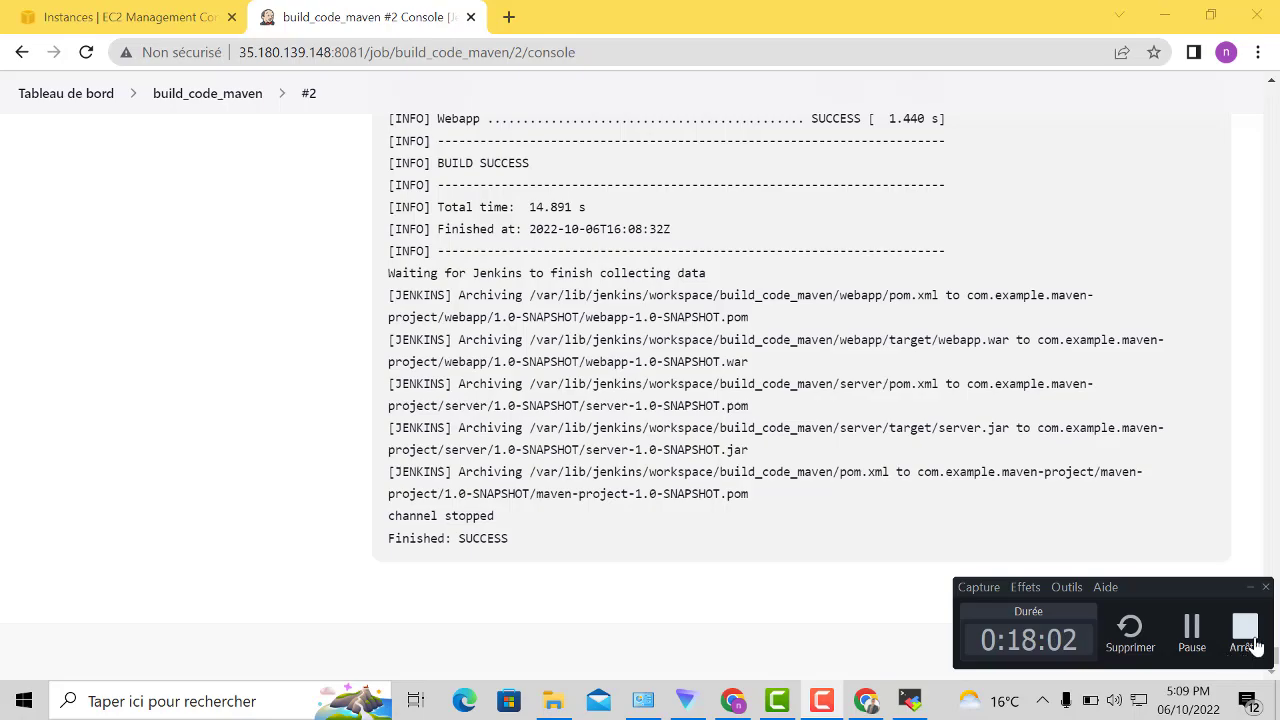
left_click(1253, 640)
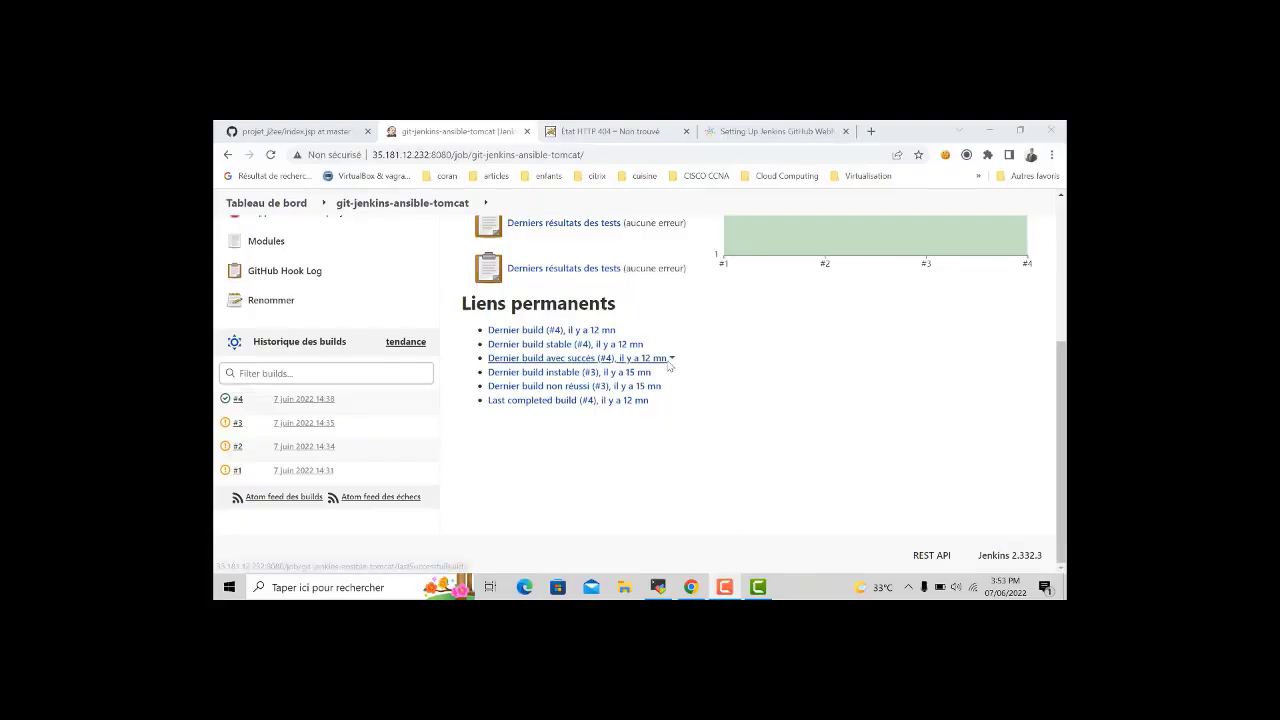